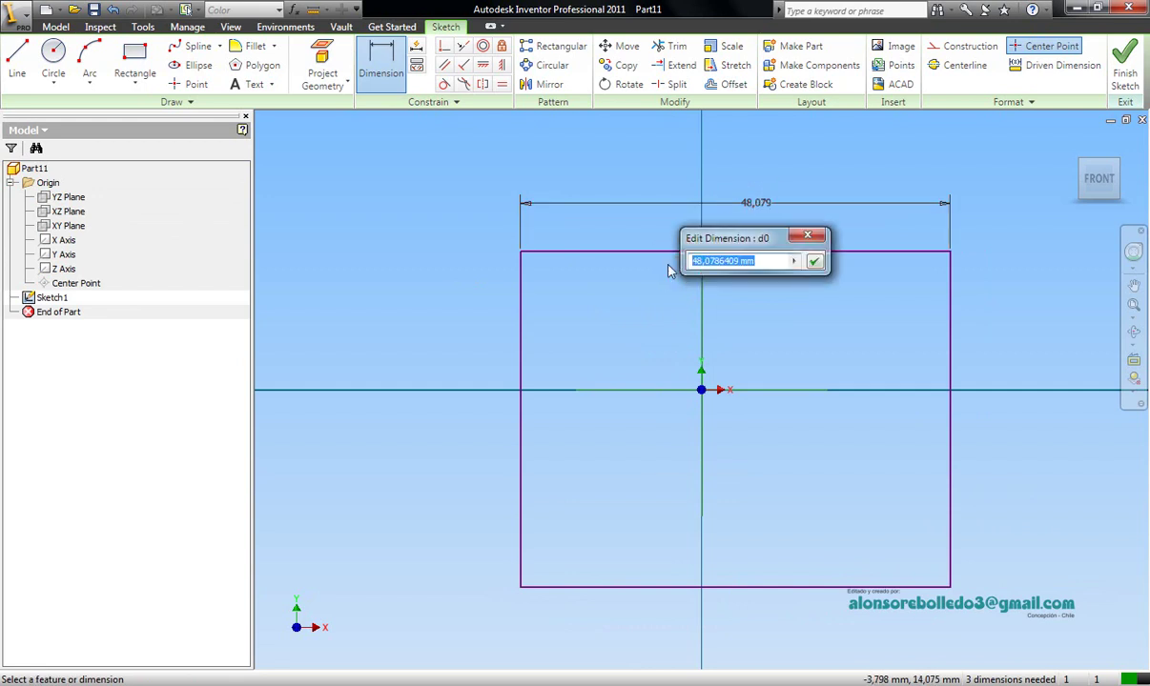
Step: Dimension the rectangle's width at 50 mm and set its height equal to the width dimension d0
type("50")
left_click(749, 291)
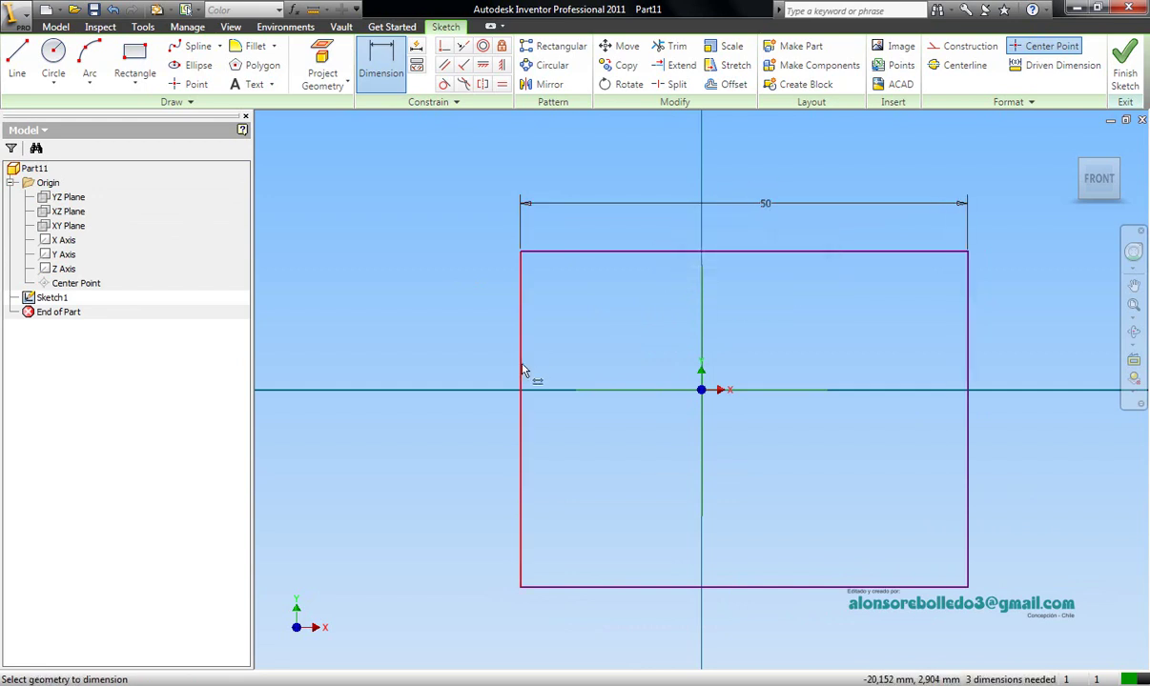
left_click(519, 379)
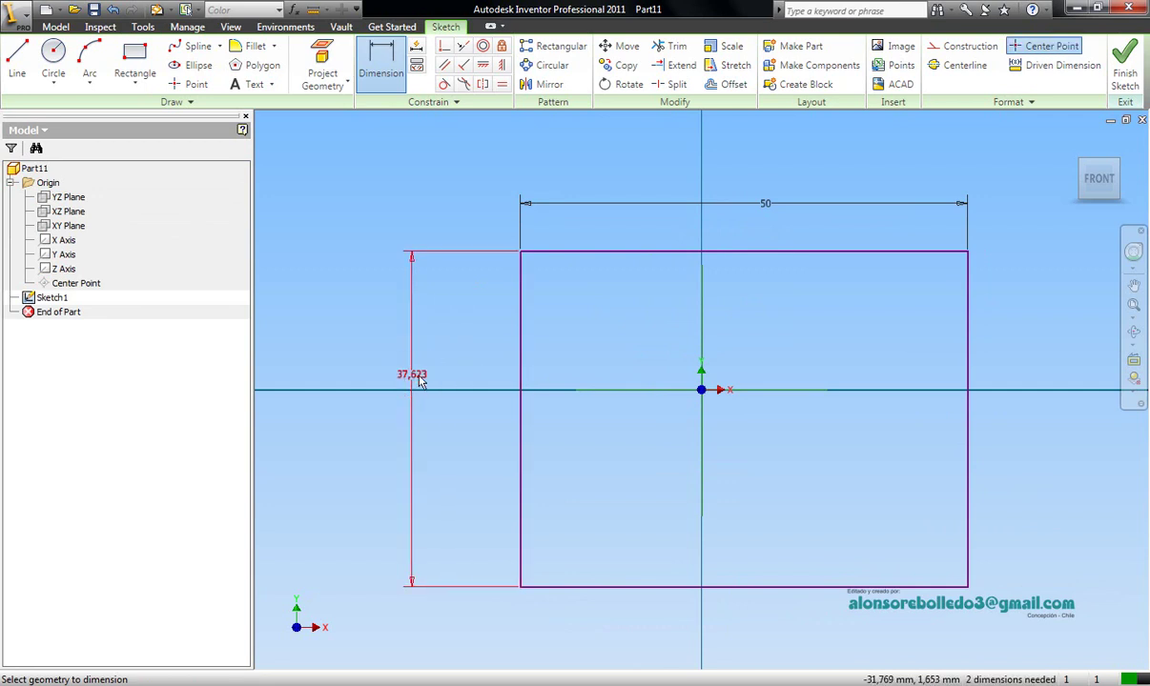
left_click(394, 372)
left_click(768, 204)
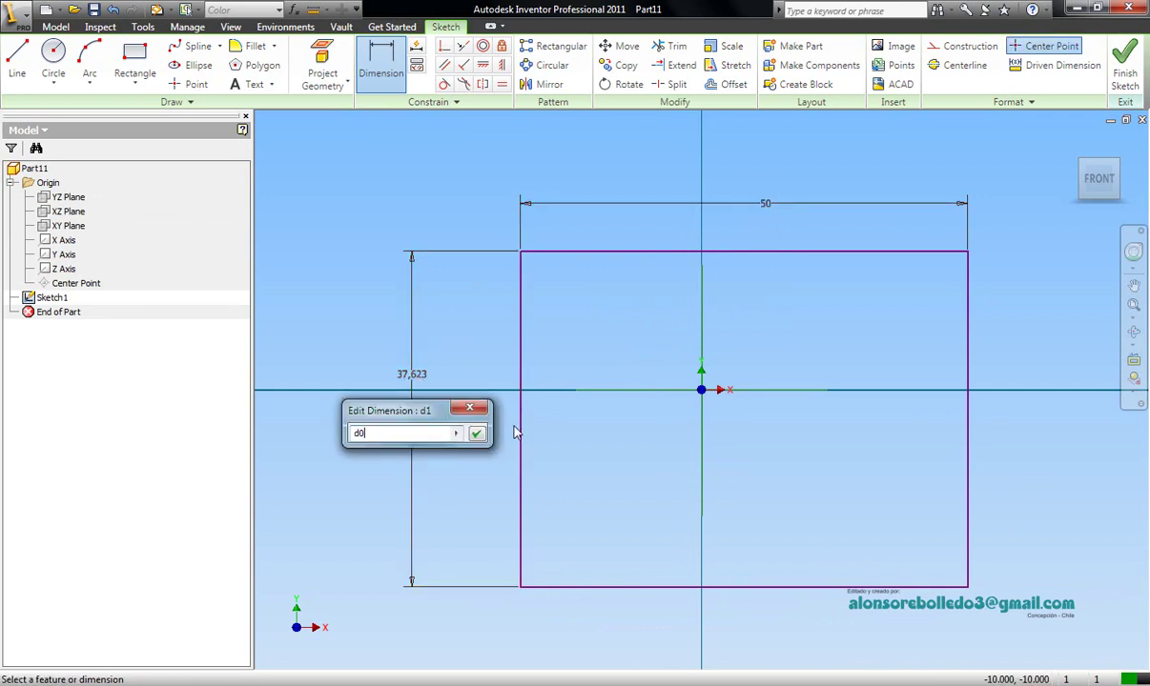
left_click(479, 434)
Step: Constrain the square's opposite sides symmetric about the horizontal and vertical axes, and finish the sketch
left_click(482, 84)
scroll(661, 312, "down", 2)
left_click(661, 274)
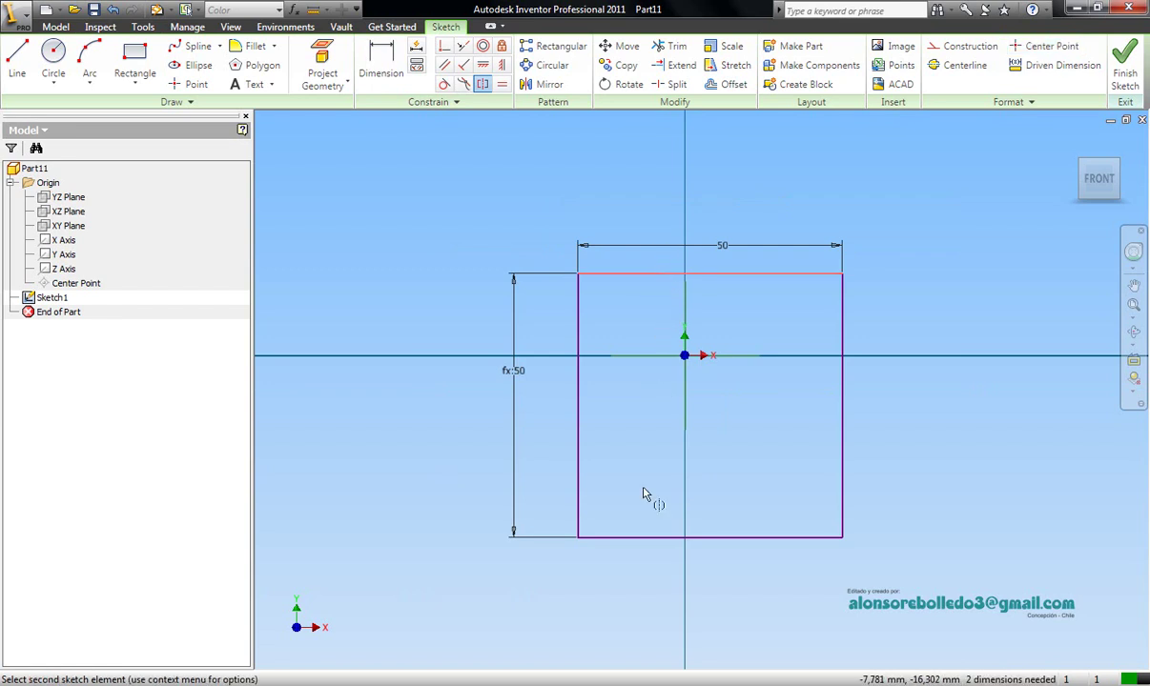
left_click(648, 538)
left_click(656, 357)
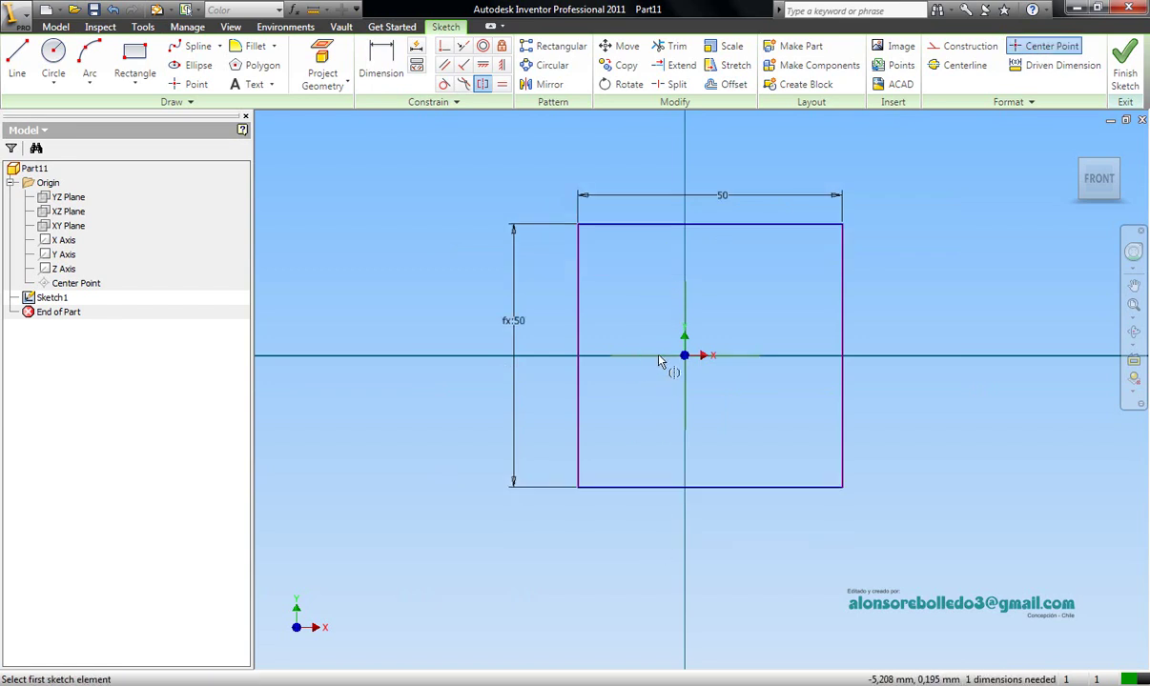
left_click(580, 310)
left_click(840, 358)
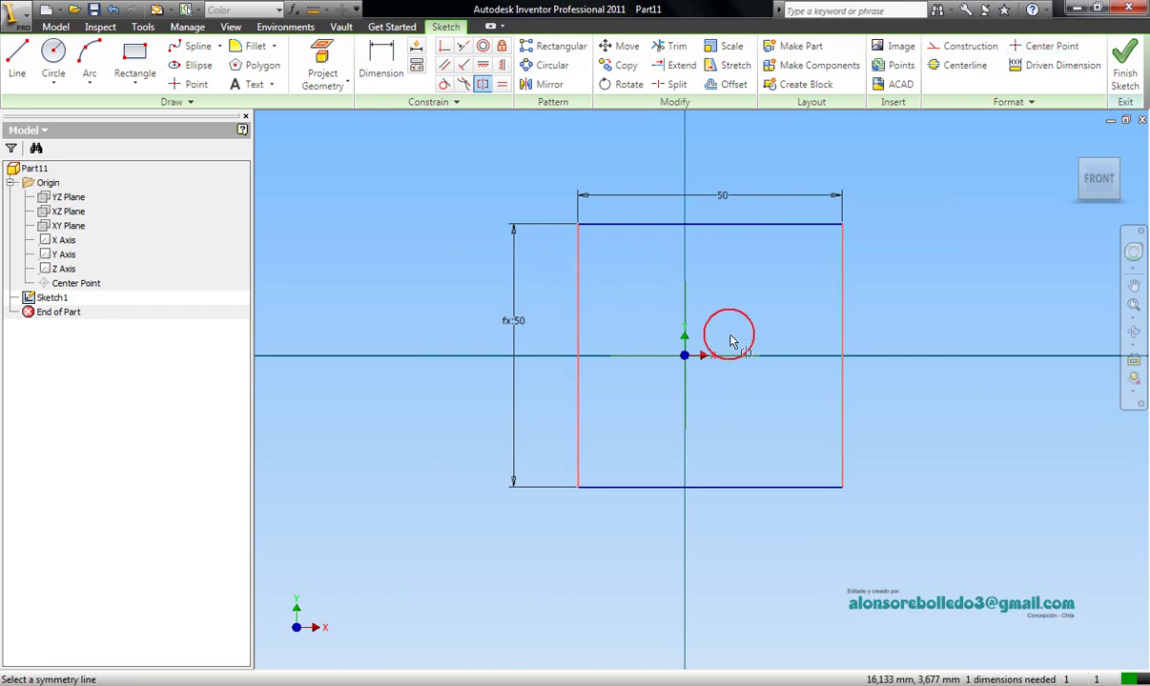
left_click(682, 335)
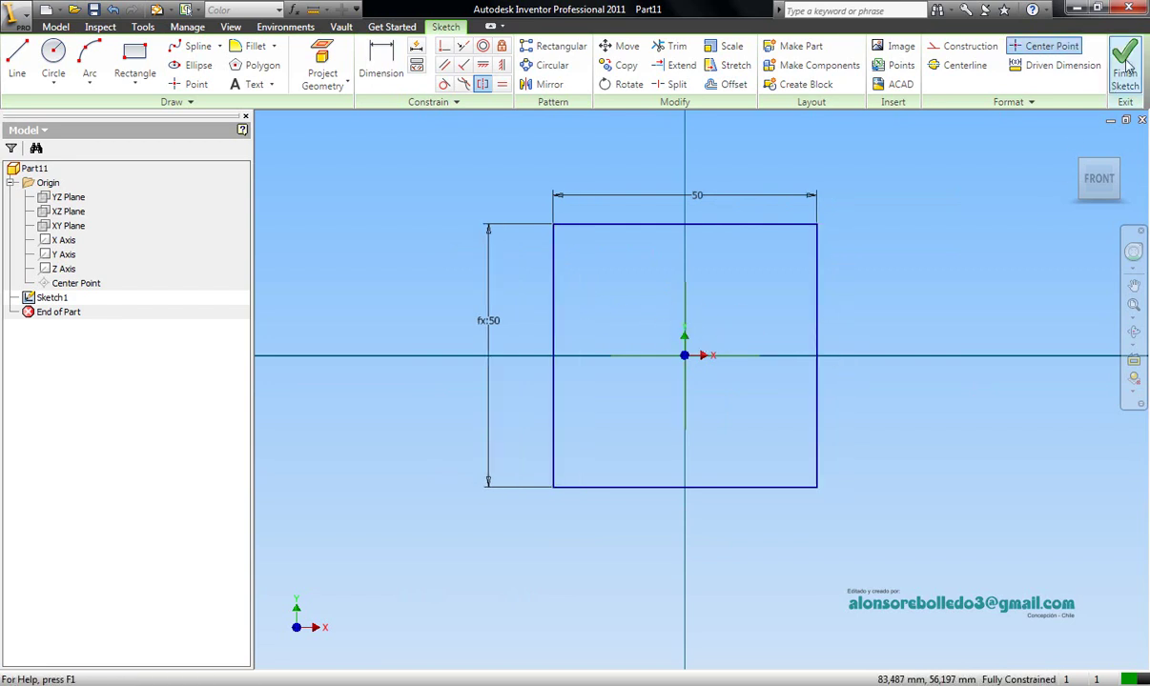
scroll(958, 289, "up", 5)
middle_click_drag(970, 288, 813, 407)
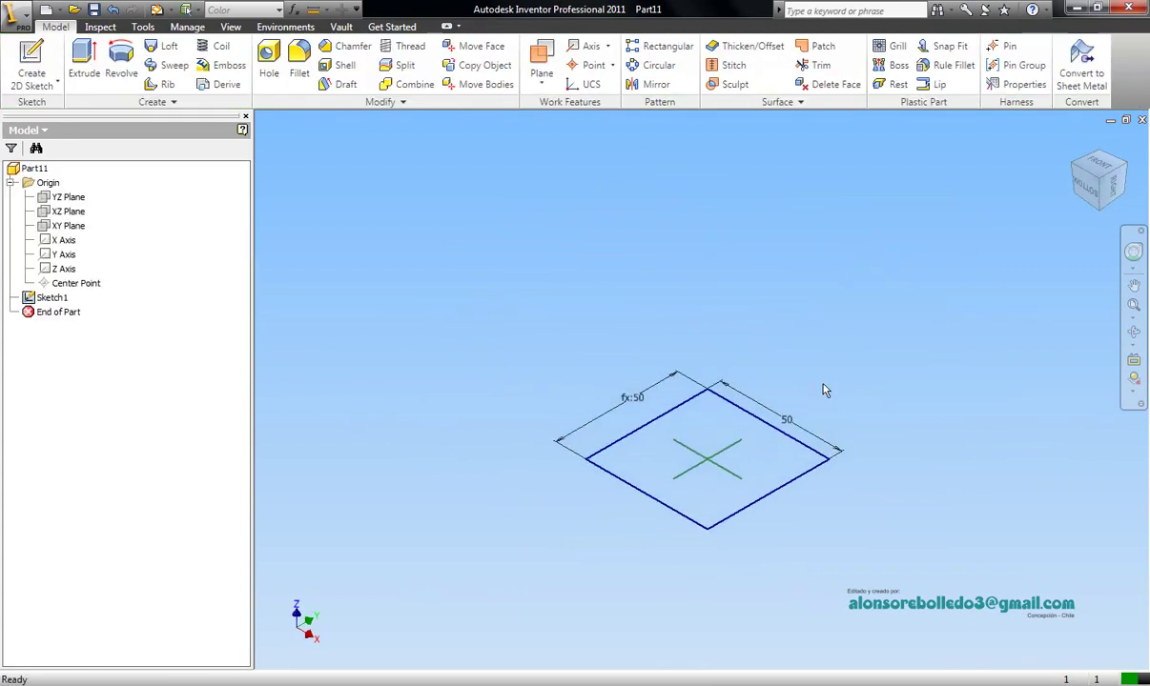
Step: Reopen the square's sketch for editing and orient the view squarely to its upper edge
right_click(52, 297)
left_click(100, 381)
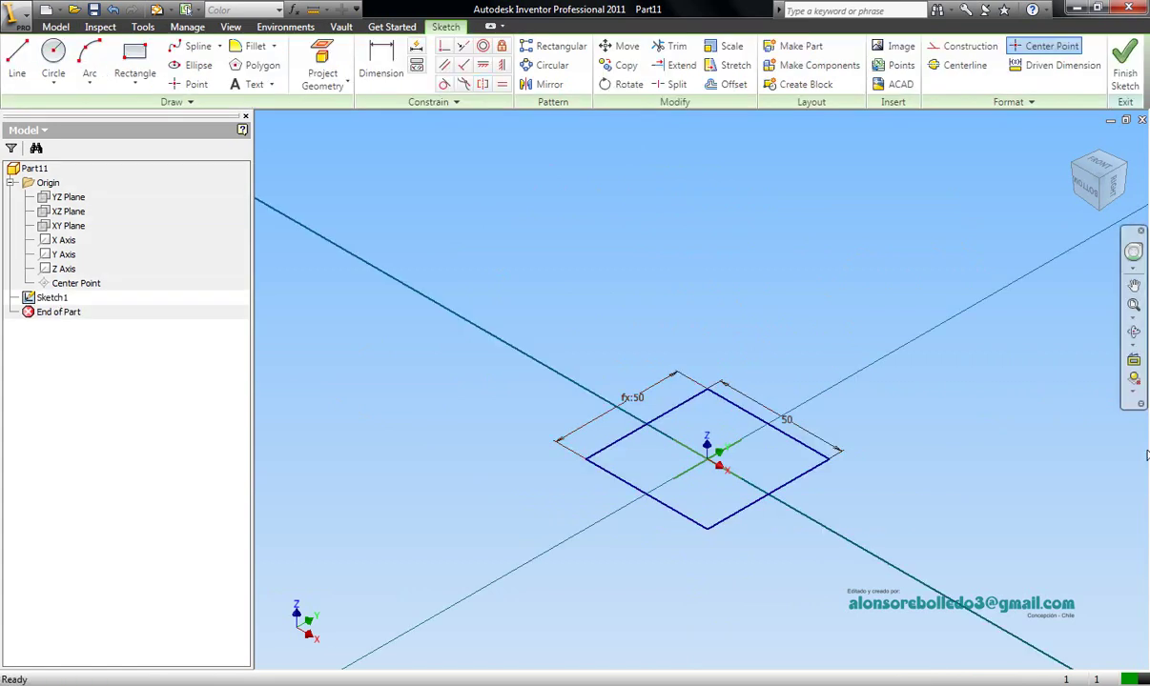
left_click(1135, 363)
left_click(793, 443)
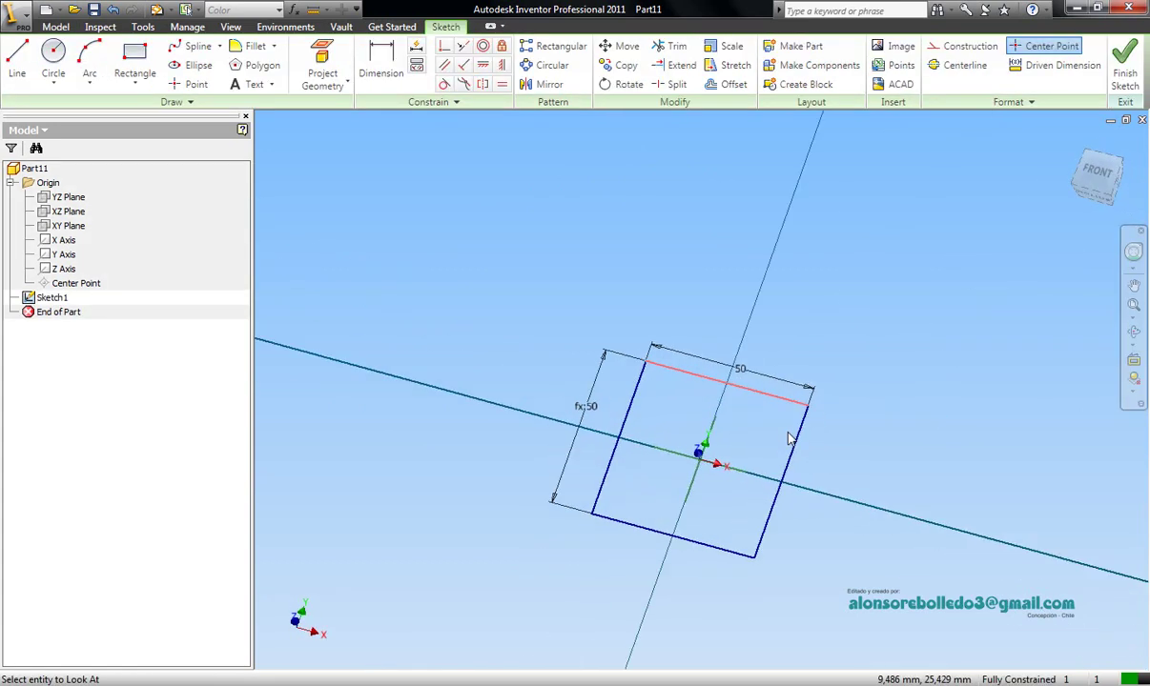
Step: Draw a vertical line about 2.3 mm long on the vertical axis across the upper edge and make it a centerline
left_click(17, 66)
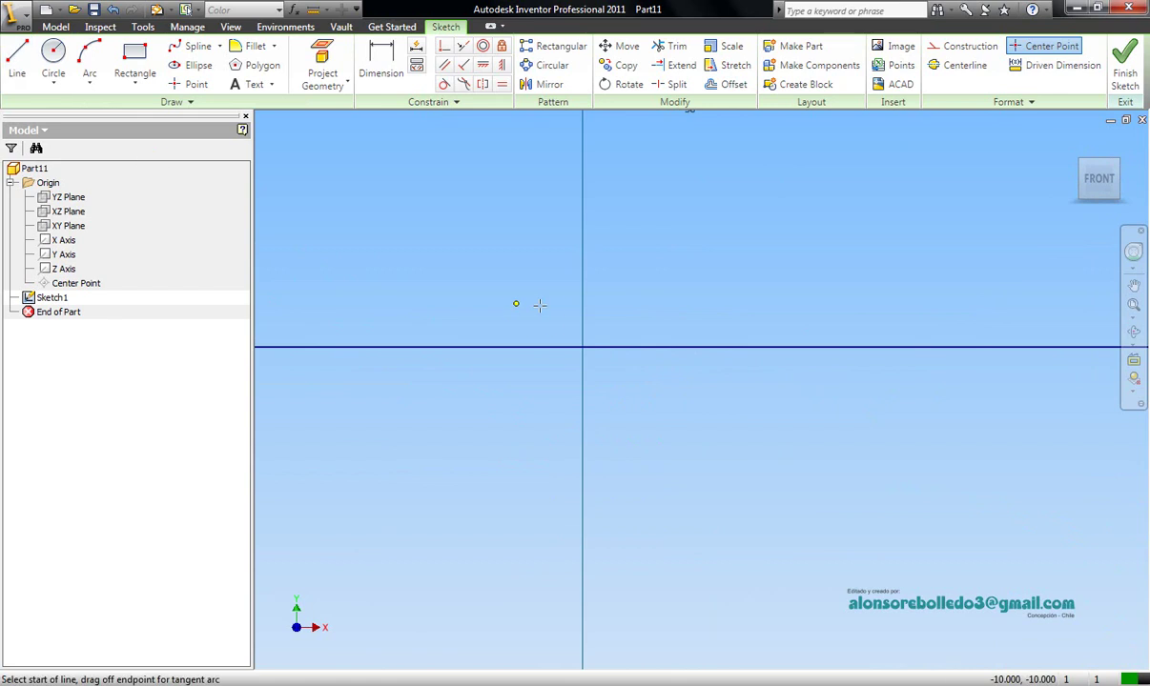
left_click(583, 297)
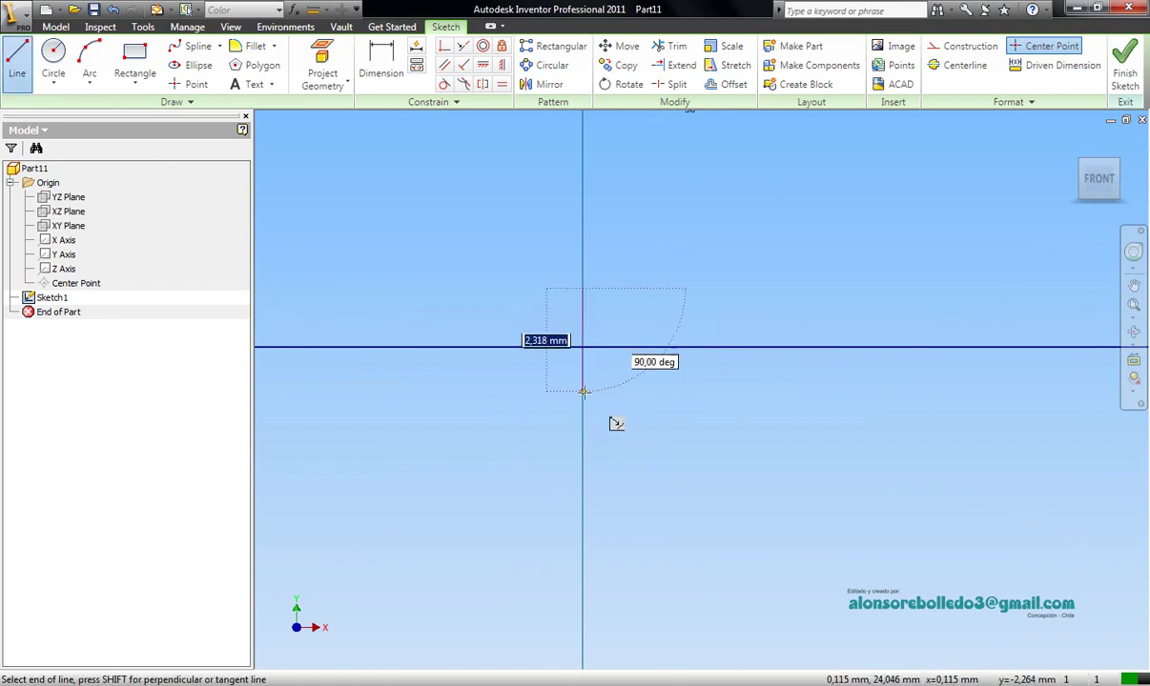
left_click(583, 392)
right_click(584, 393)
left_click(615, 405)
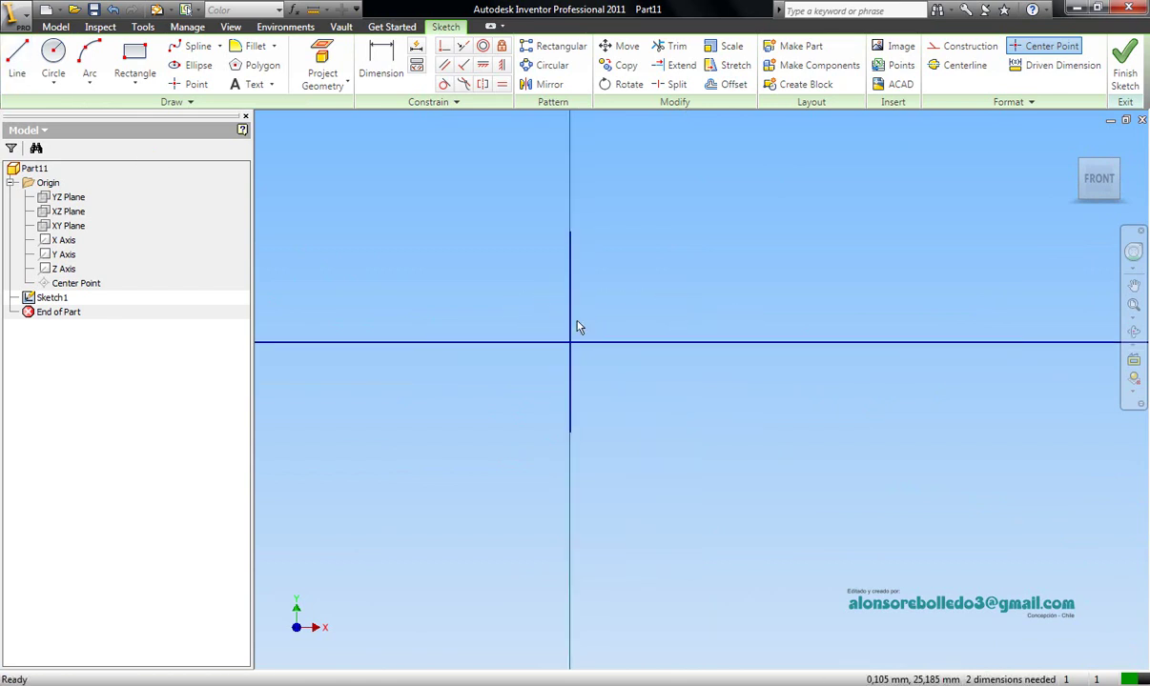
left_click(570, 318)
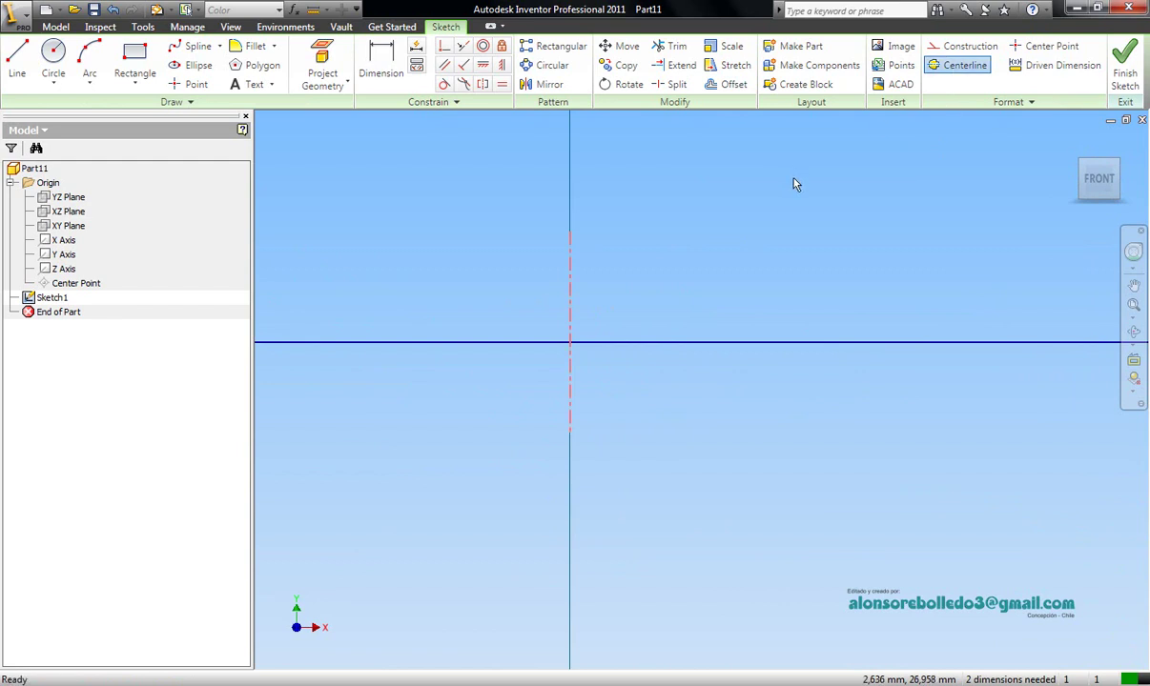
Step: Offset the short centerline a small distance to both sides
left_click(726, 88)
left_click(562, 295)
left_click(571, 298)
left_click(561, 310)
left_click(549, 310)
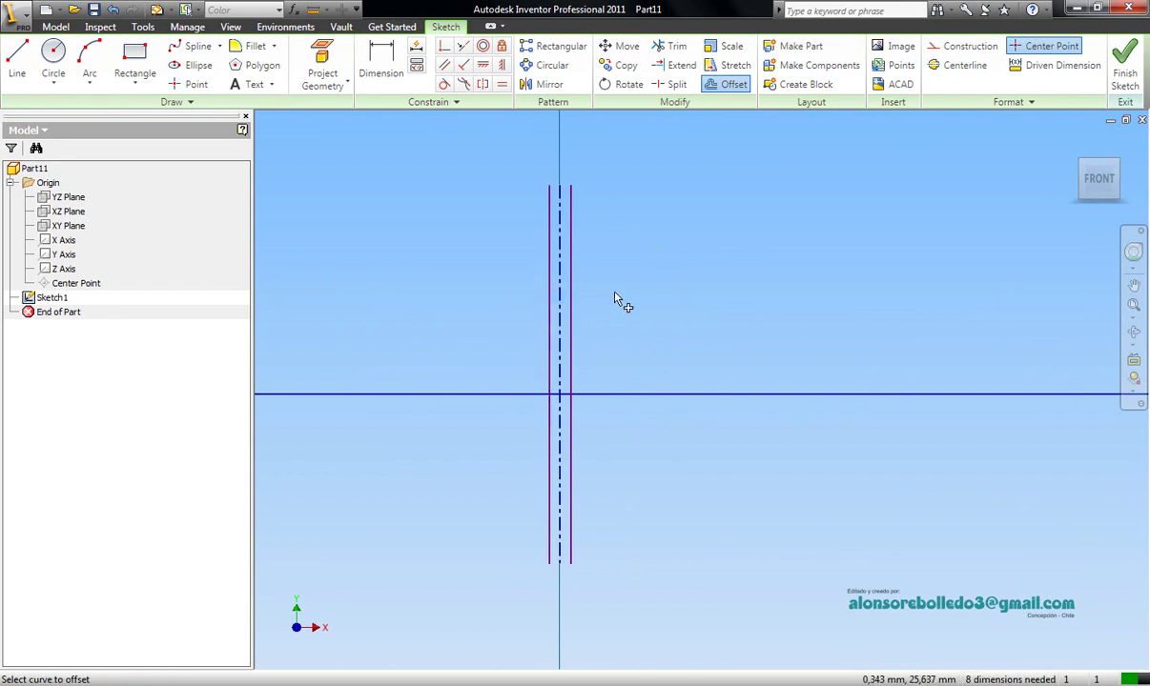
Step: Add a diameter dimension from the left offset line to the centerline, try a value of 1 mm, and undo that value
key("d")
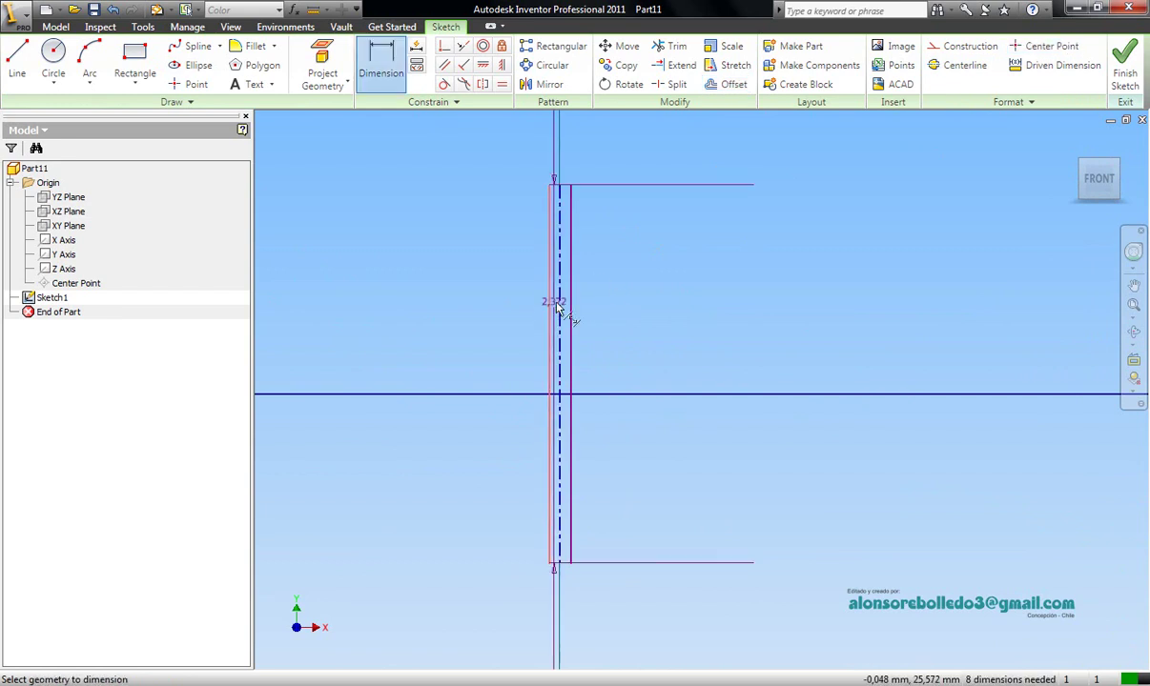
left_click(505, 283)
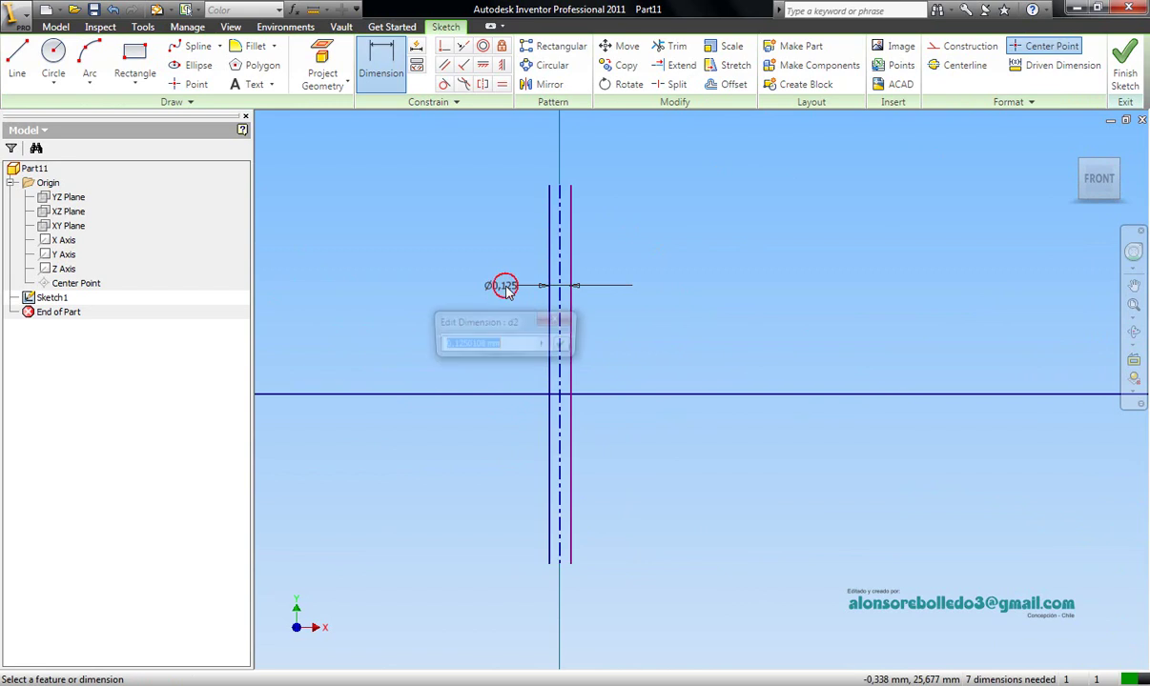
left_click(564, 346)
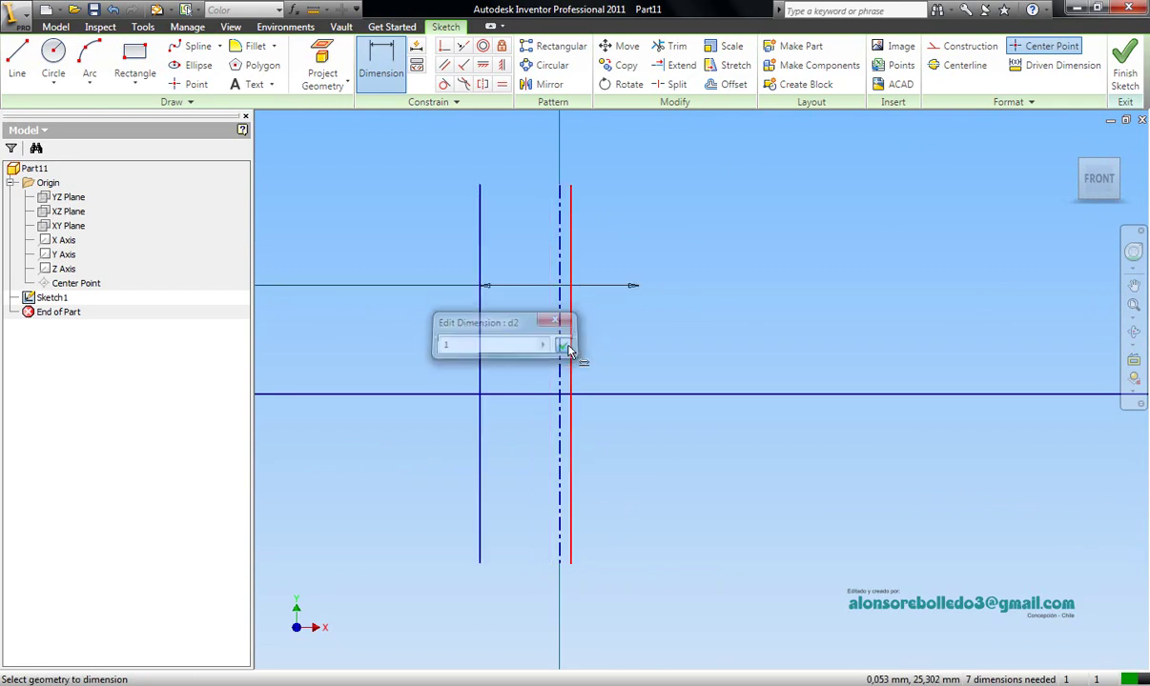
scroll(607, 341, "down", 4)
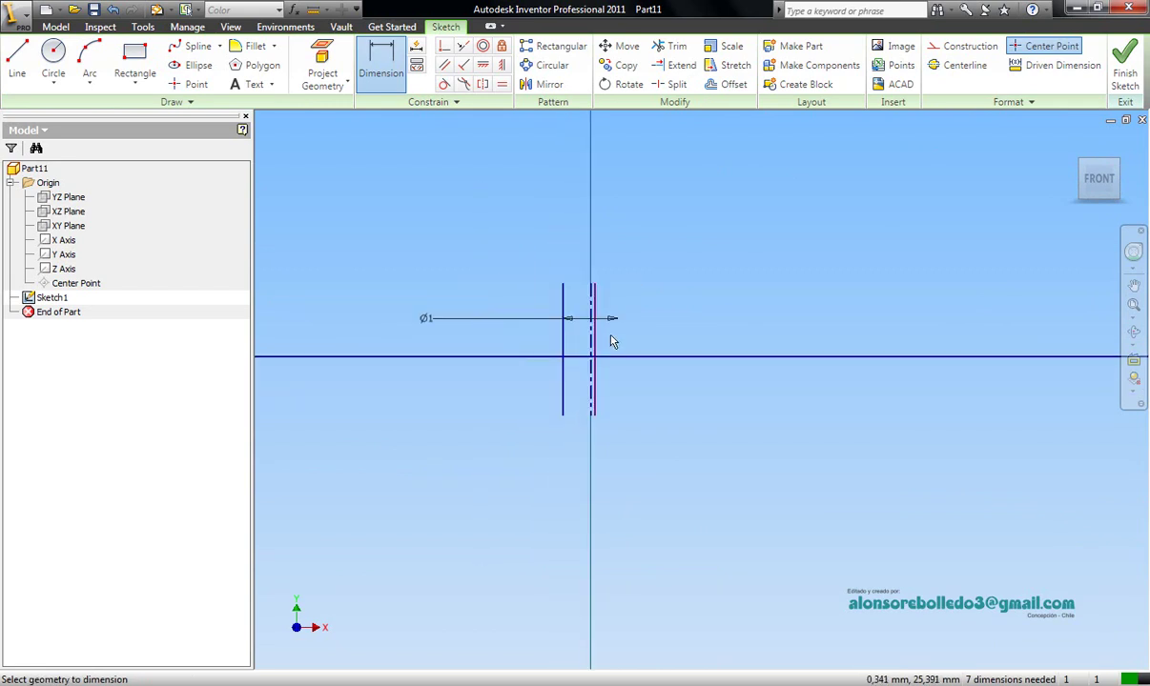
key("ctrl+z")
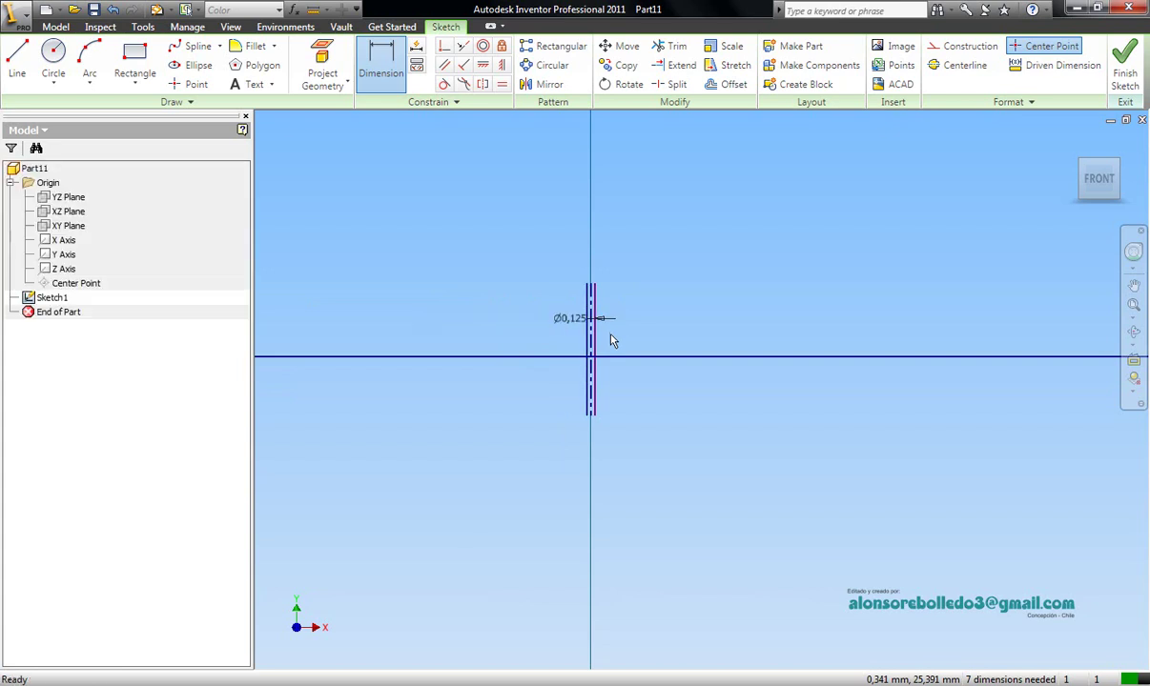
Step: Delete the right offset line and try to dimension the left offset line from the centerline again
scroll(607, 339, "up", 2)
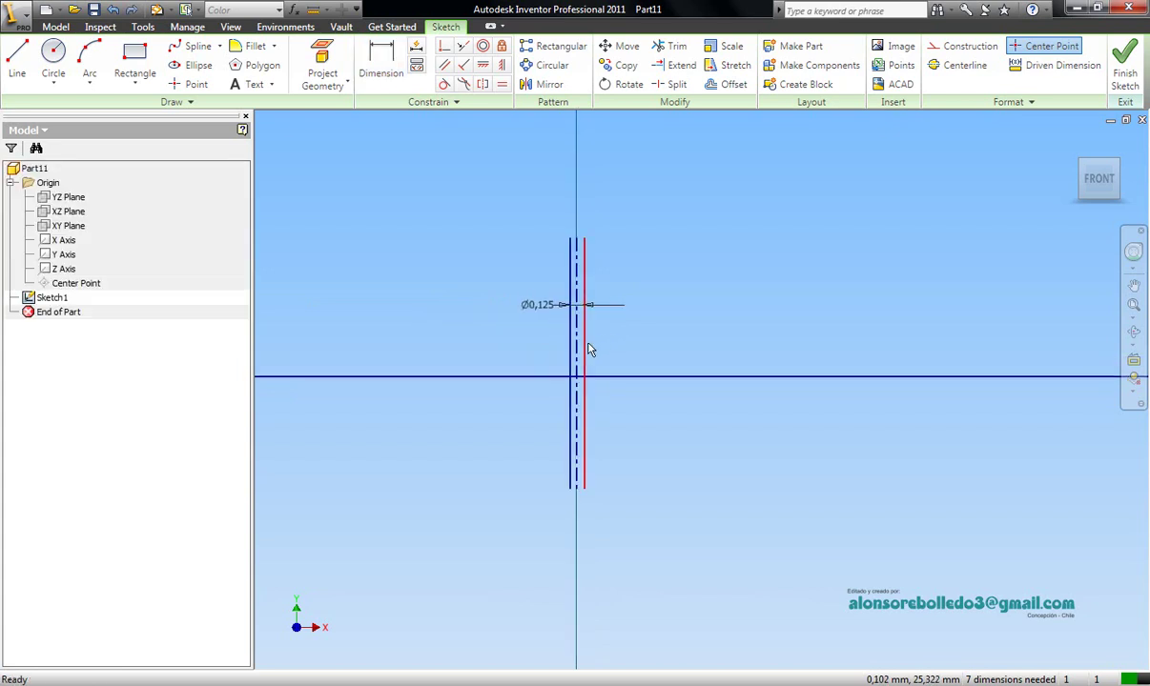
left_click(584, 345)
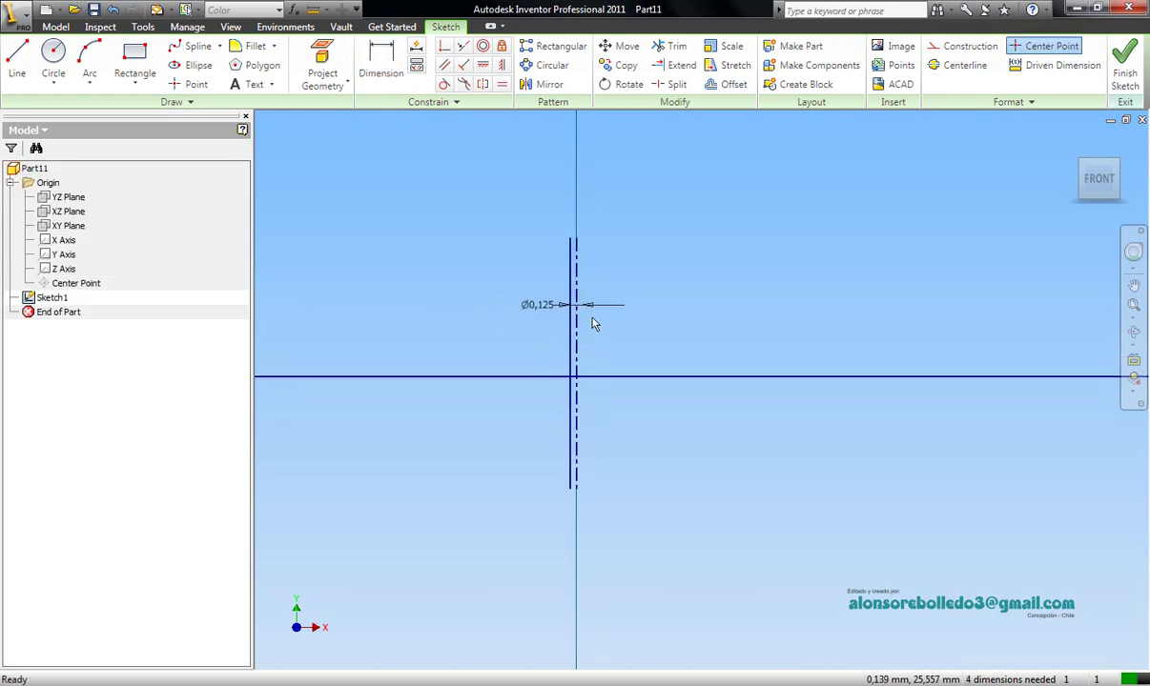
scroll(593, 323, "up", 2)
left_click(560, 329)
key("d")
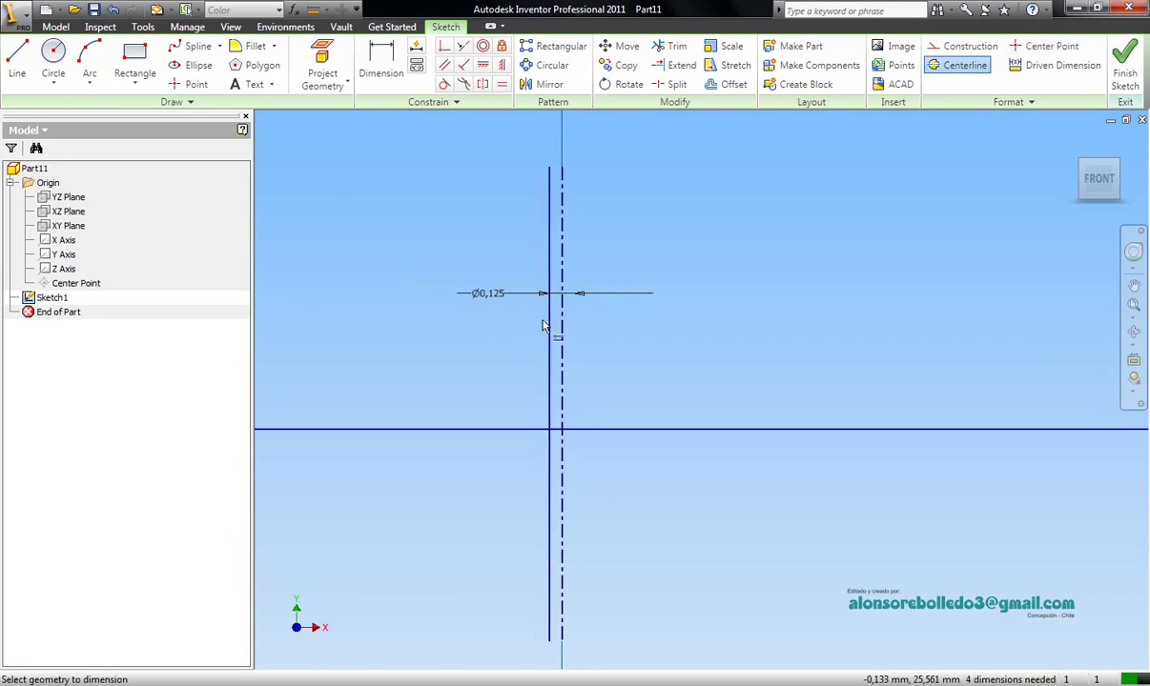
left_click(561, 326)
left_click(550, 336)
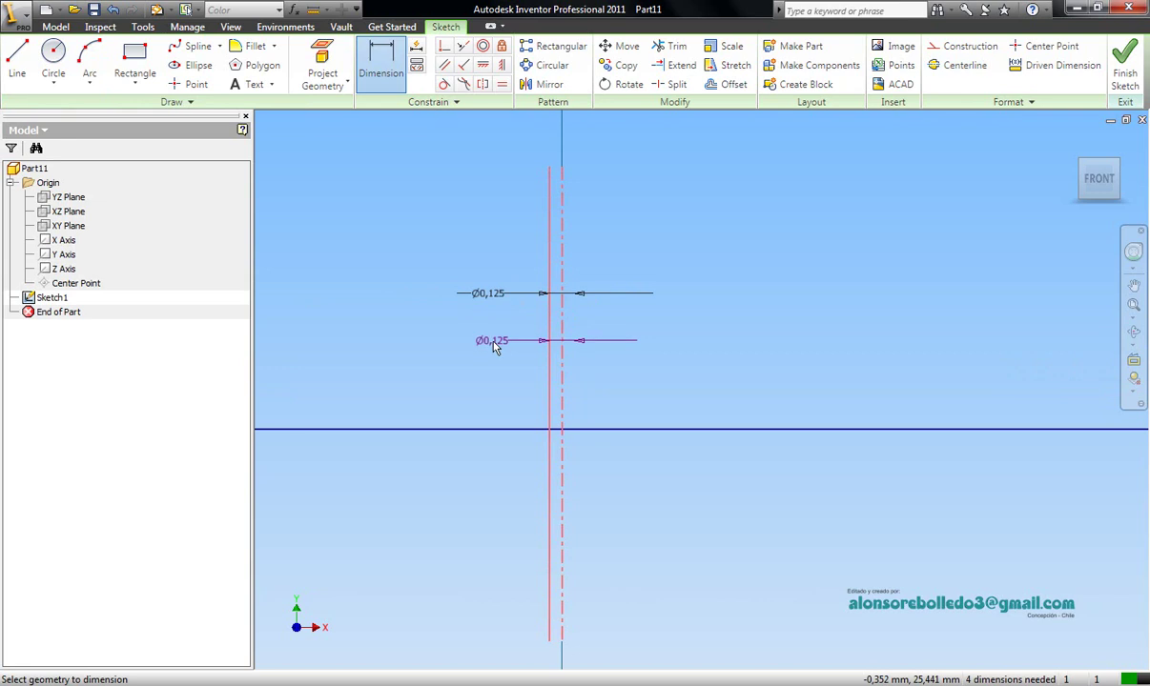
left_click(508, 347)
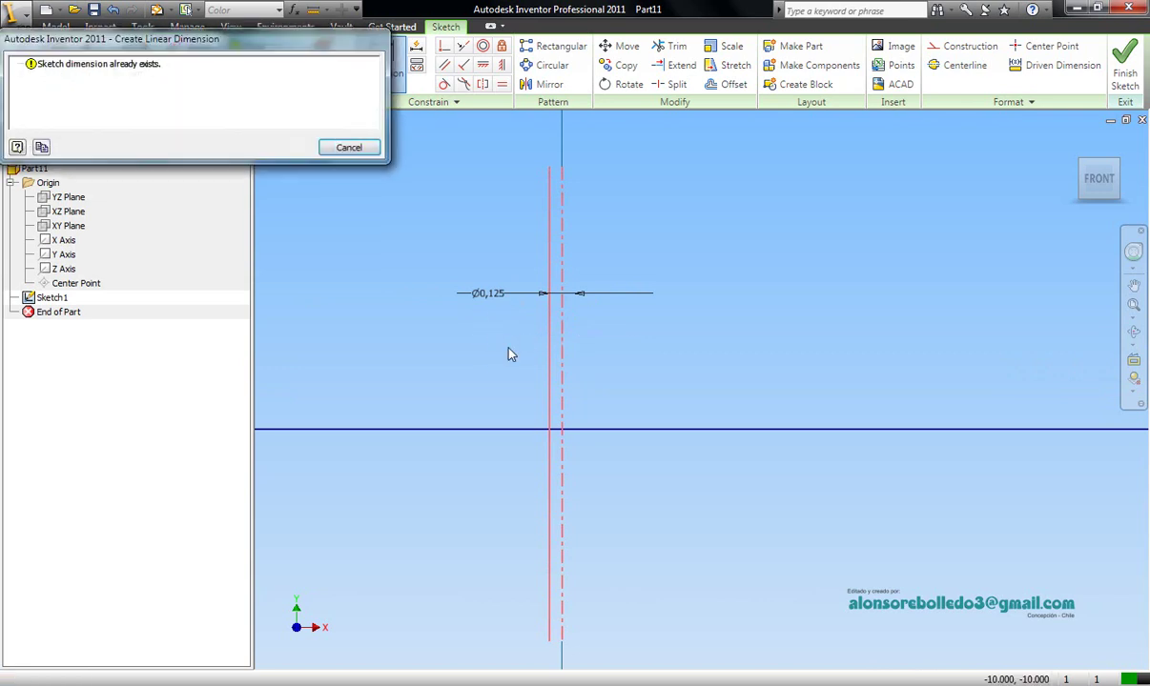
left_click(349, 148)
scroll(690, 290, "down", 2)
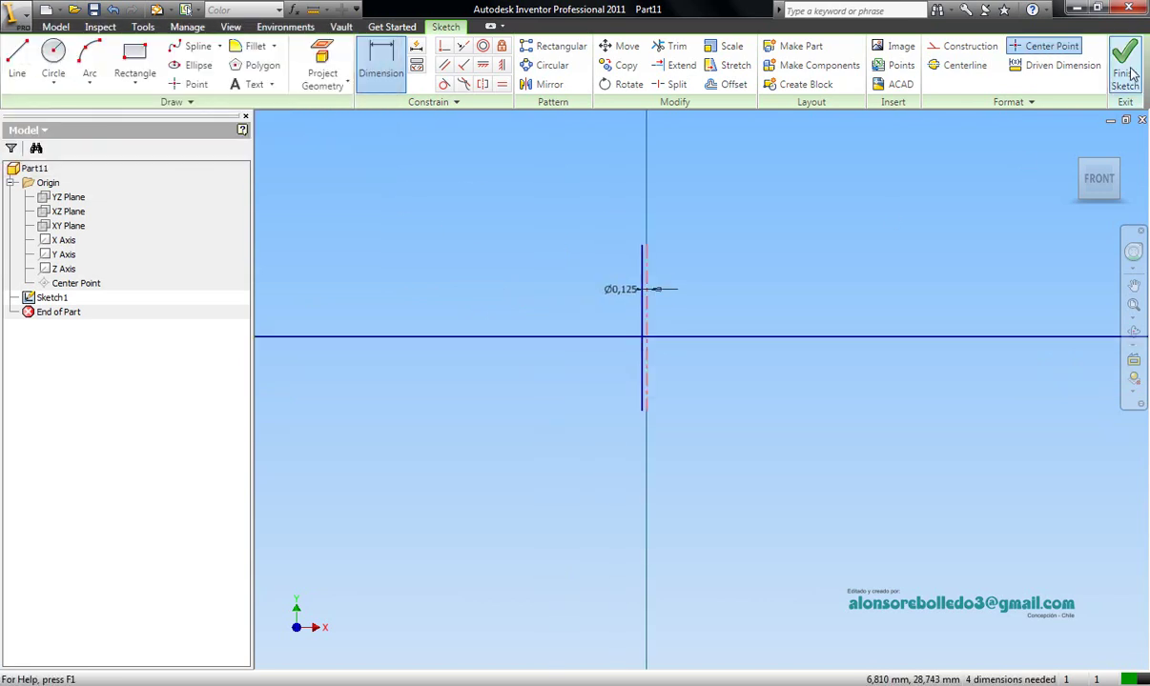
Step: Undo the deletion of the right offset line and finish the sketch
key("Escape")
key("ctrl+z")
left_click(872, 275)
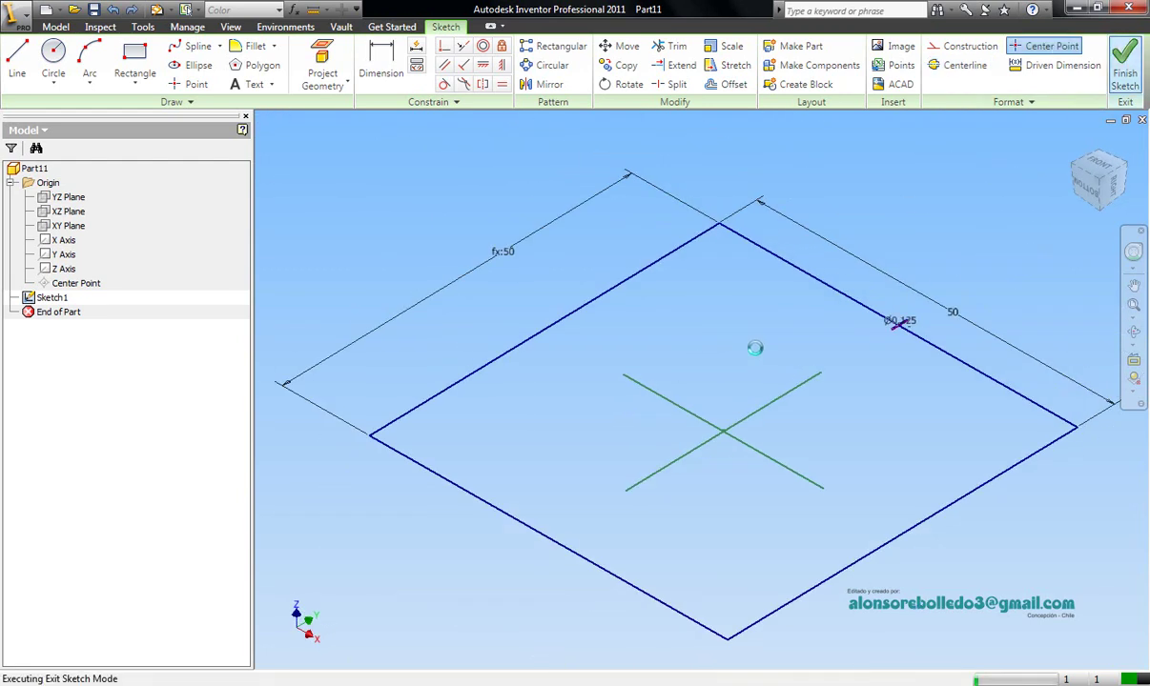
scroll(901, 333, "up", 5)
scroll(897, 348, "up", 3)
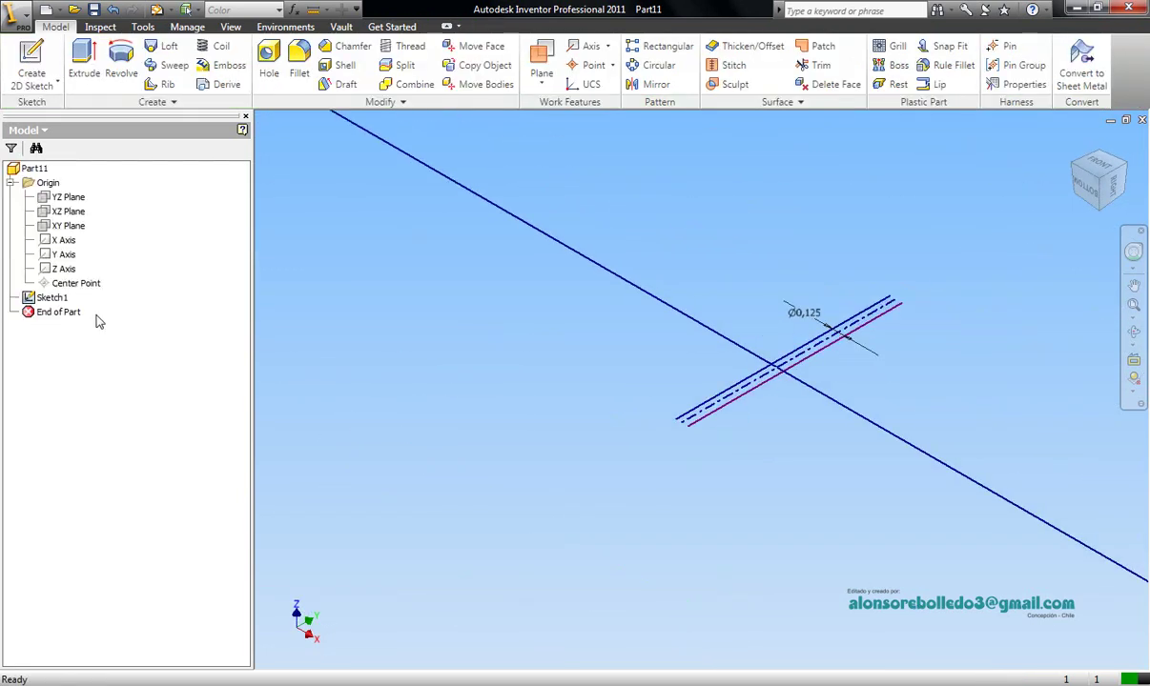
Step: Reopen the sketch, trim the upper edge between the offset lines and the helper lines to leave a narrow gap, and finish editing
right_click(52, 298)
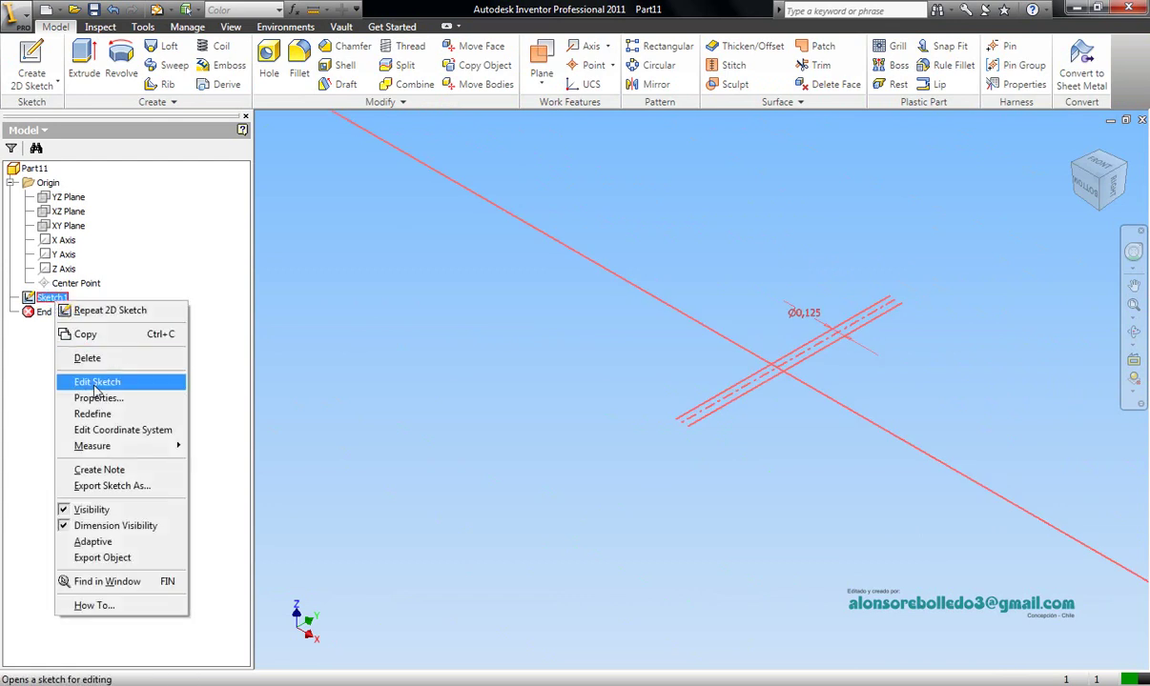
left_click(96, 382)
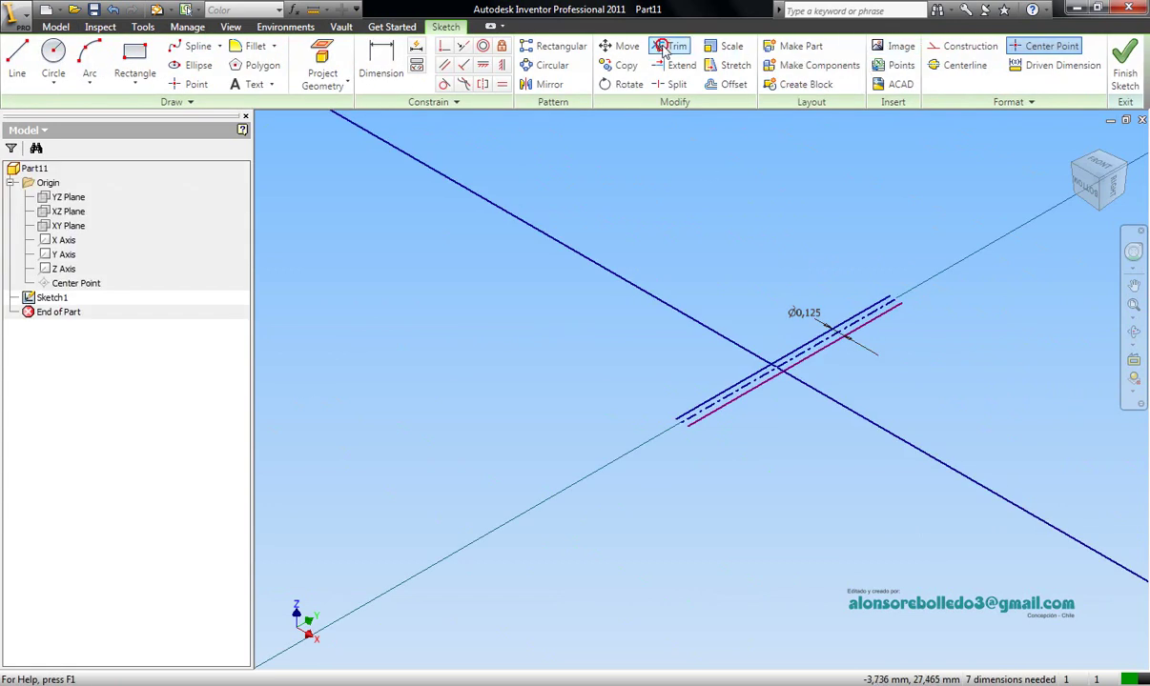
left_click(665, 48)
scroll(774, 387, "up", 5)
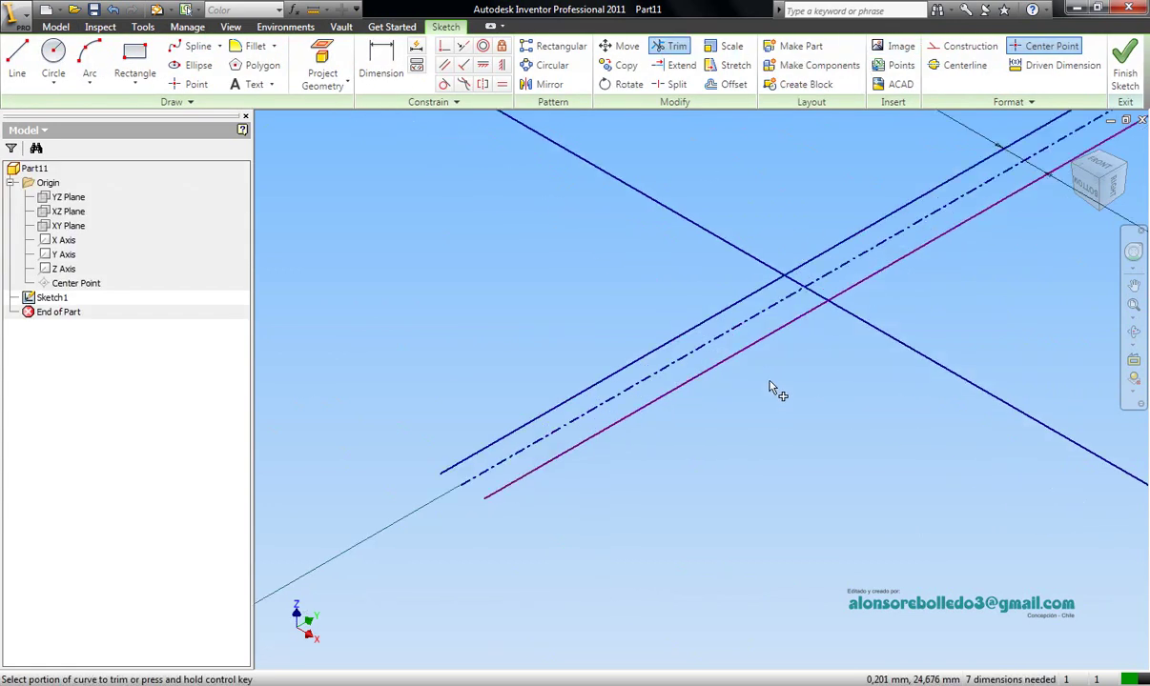
left_click(816, 295)
left_click(796, 270)
left_click(762, 288)
left_click(785, 326)
left_click(842, 294)
left_click(840, 275)
left_click(776, 302)
left_click(1124, 68)
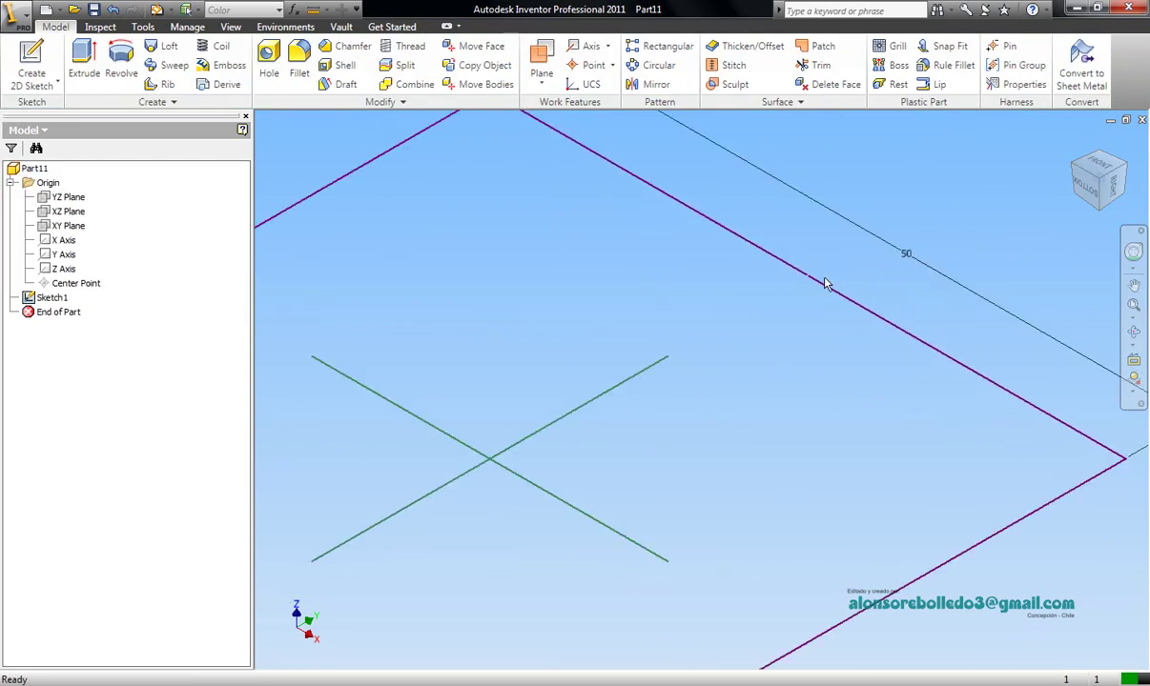
Step: Convert the part to a sheet metal part
left_click(1081, 67)
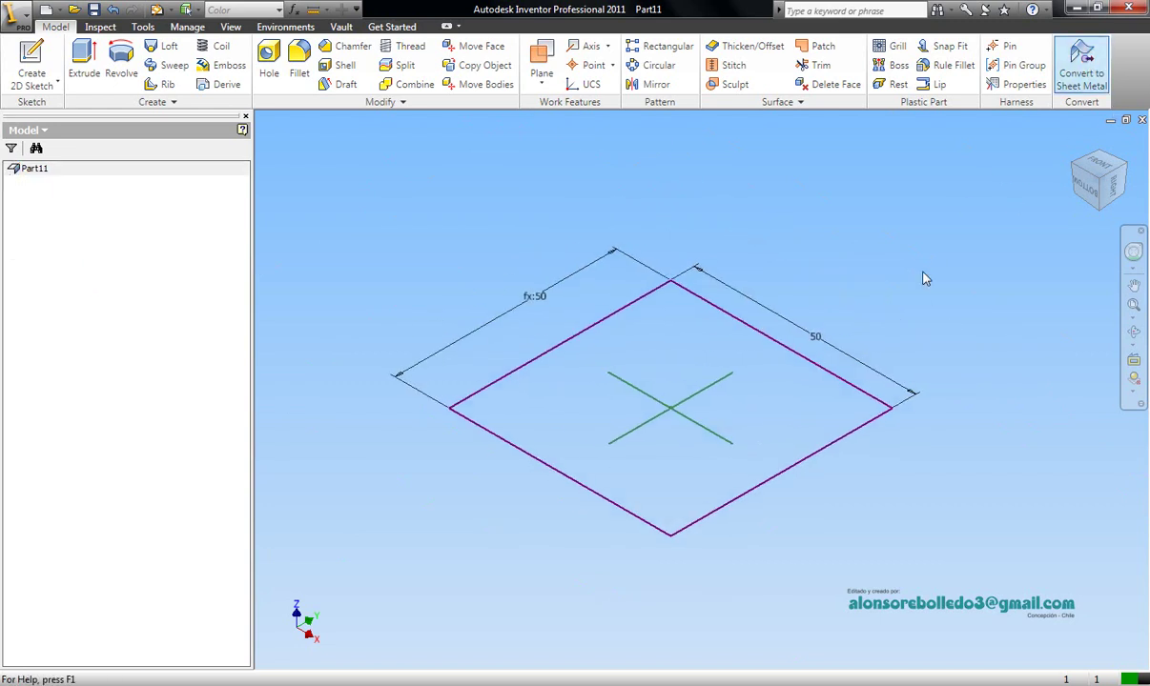
left_click(531, 382)
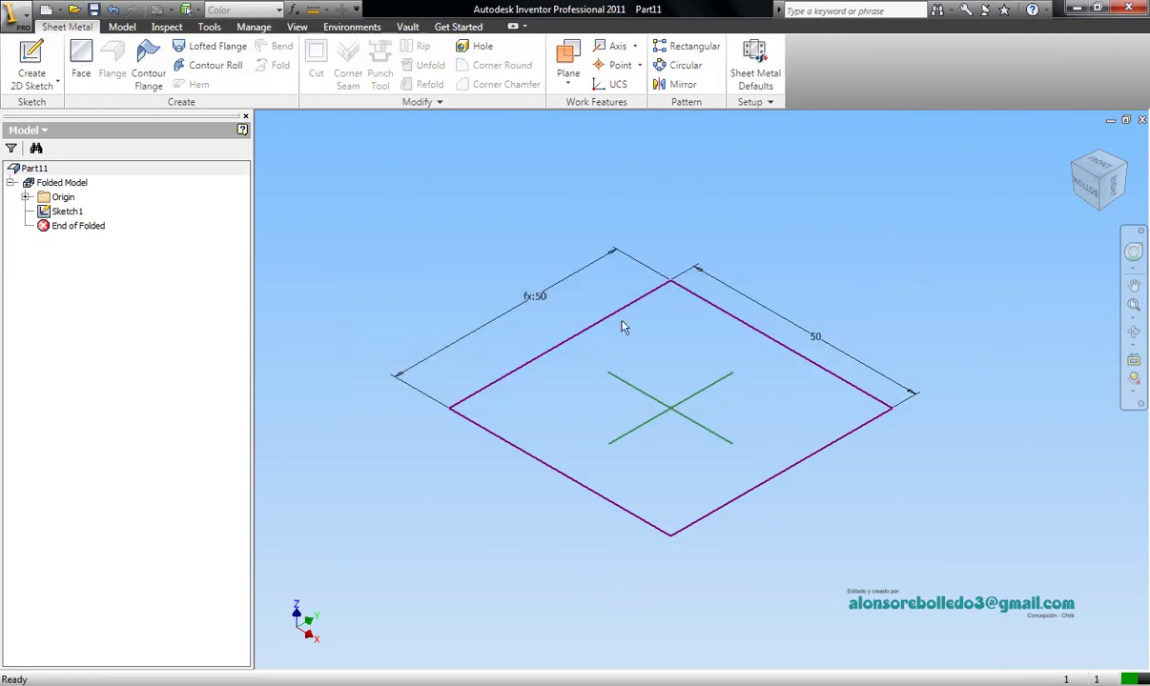
Step: Set the sheet metal defaults to the Default_mm rule with a custom thickness of .3 and Titanium as the material style
left_click(755, 63)
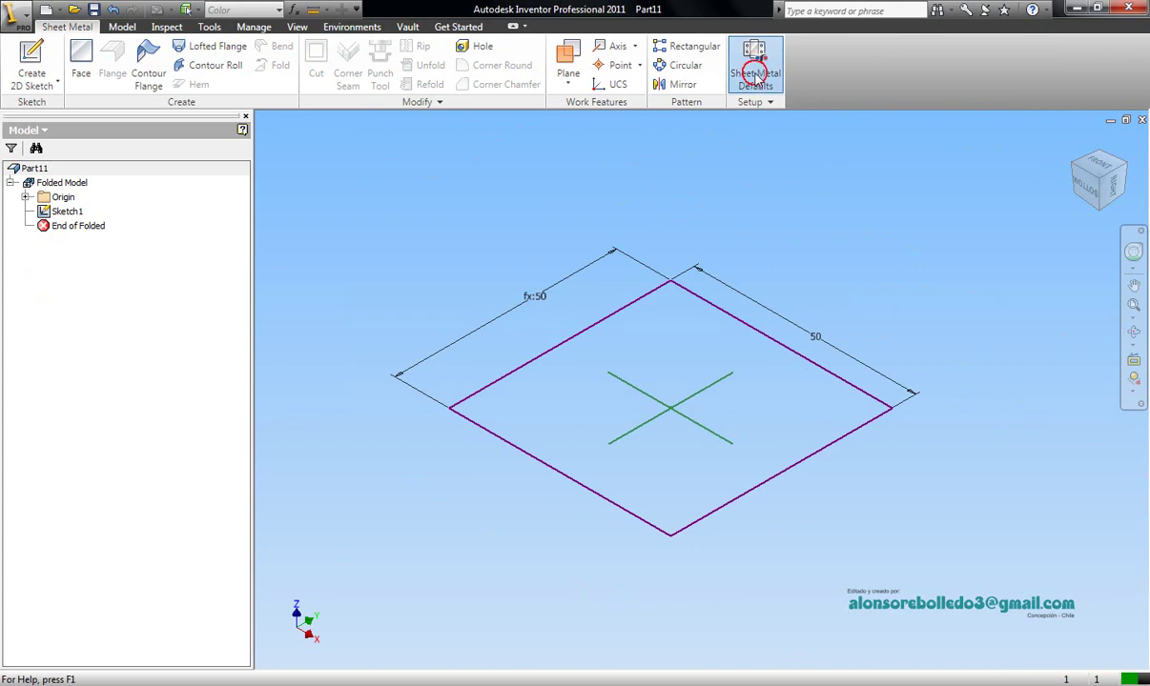
left_click(425, 163)
left_click(335, 179)
left_click(280, 193)
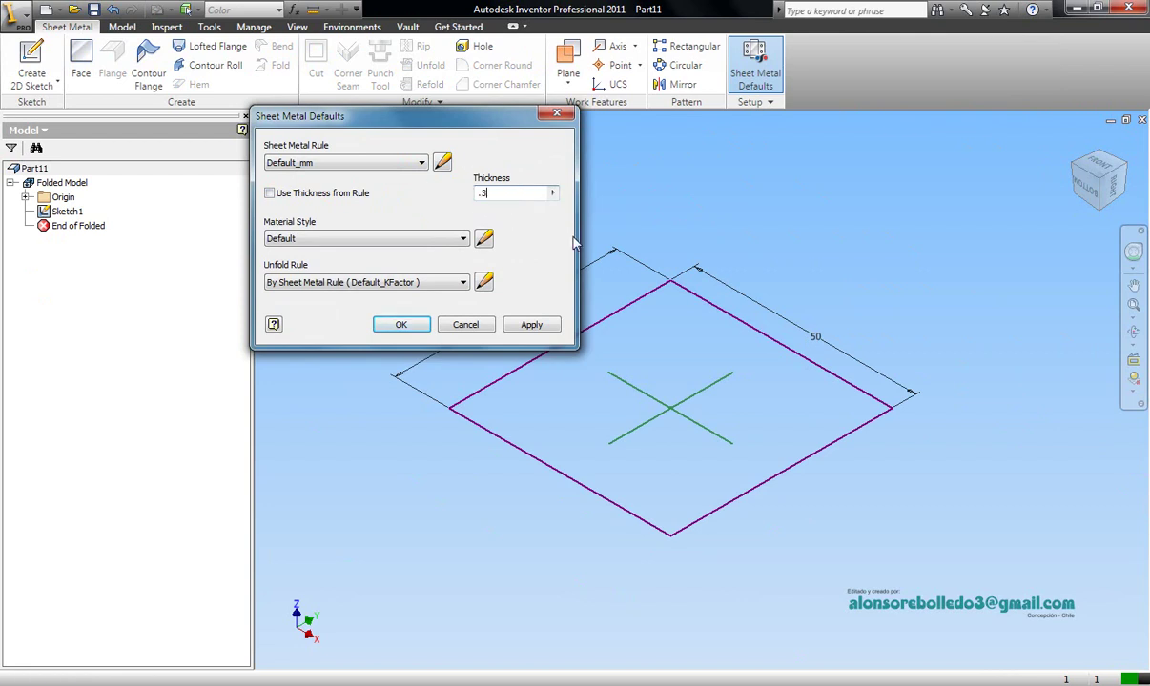
left_click(463, 239)
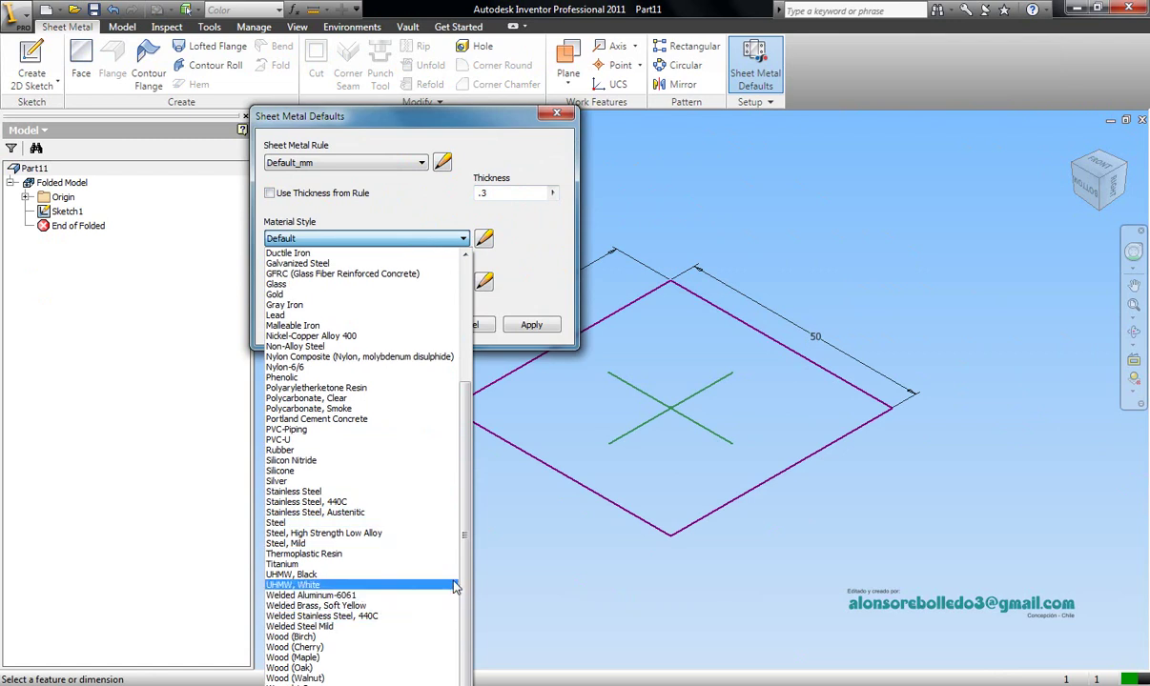
left_click(391, 565)
left_click(507, 325)
left_click(467, 325)
Step: Create a contour flange from the open square profile with a distance of 60 mm, centred on the sketch plane
middle_click_drag(753, 229, 736, 279)
left_click(148, 65)
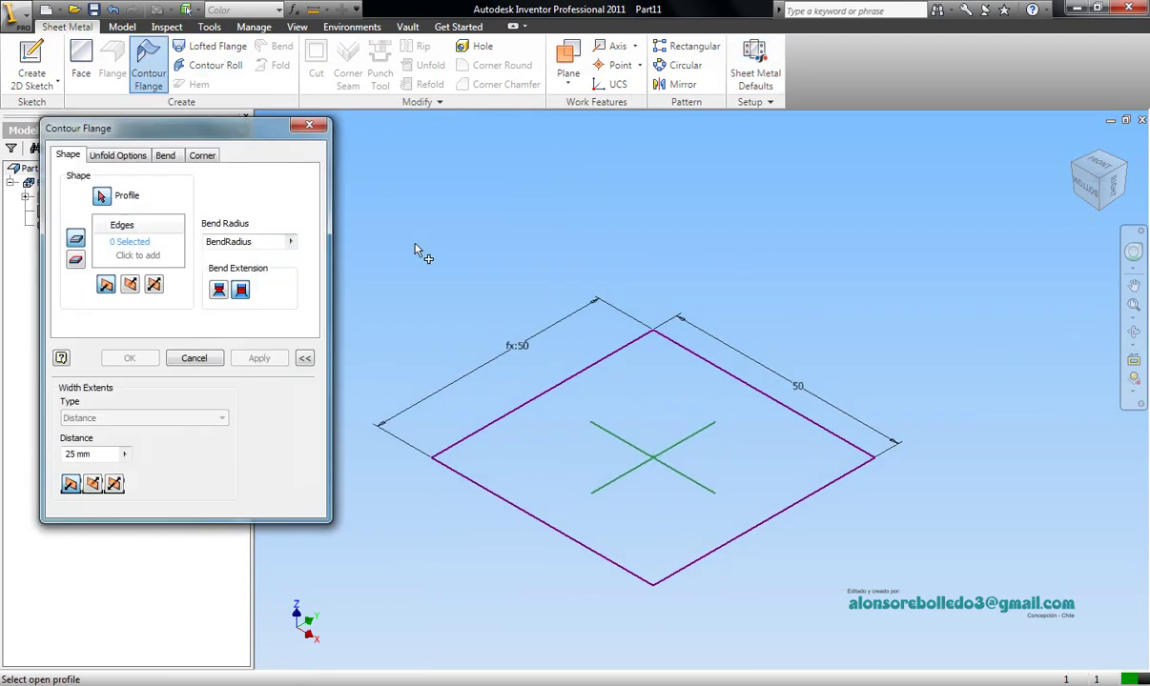
left_click(573, 384)
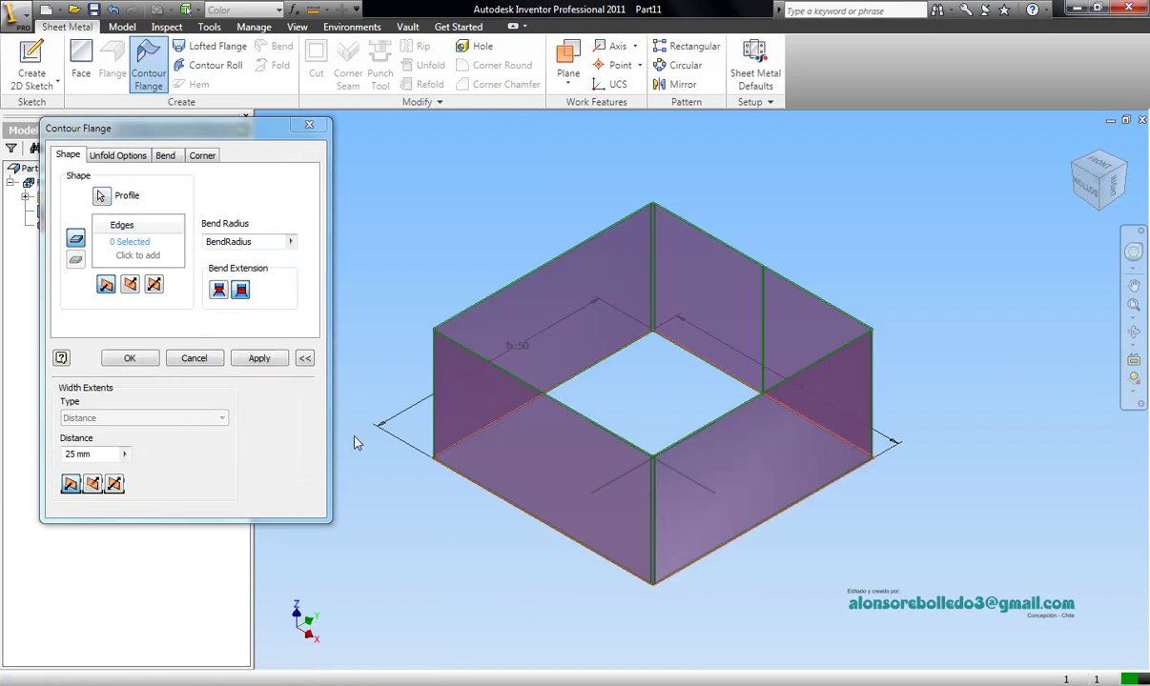
left_click(67, 454)
type("60")
left_click(116, 487)
mouse_move(379, 367)
middle_mouse_down()
mouse_move(413, 387)
mouse_move(434, 346)
middle_mouse_up()
left_click(254, 358)
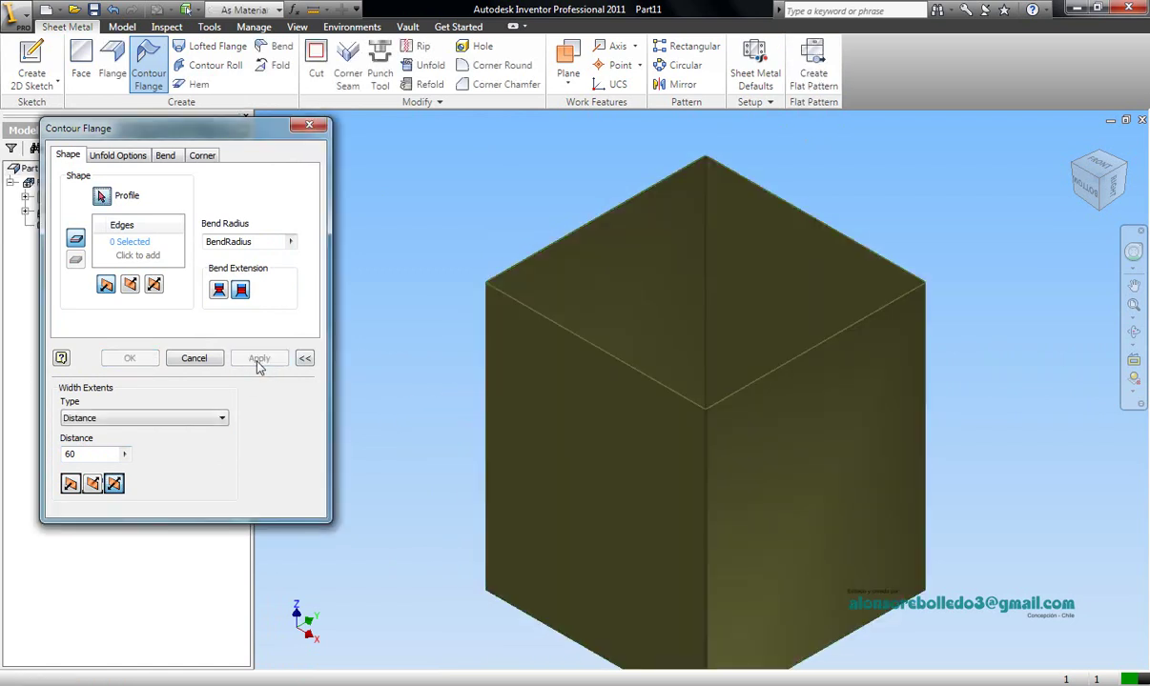
left_click(193, 359)
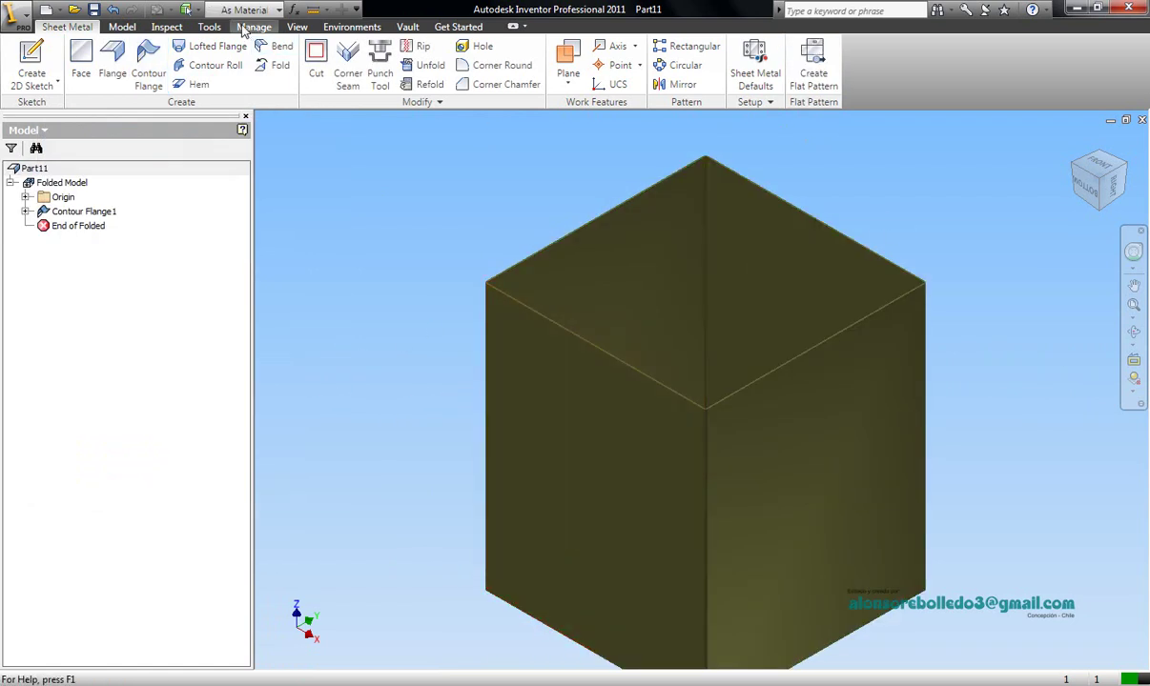
Step: Turn on all shadows and change the visual style to one that shows the box's edges
left_click(297, 28)
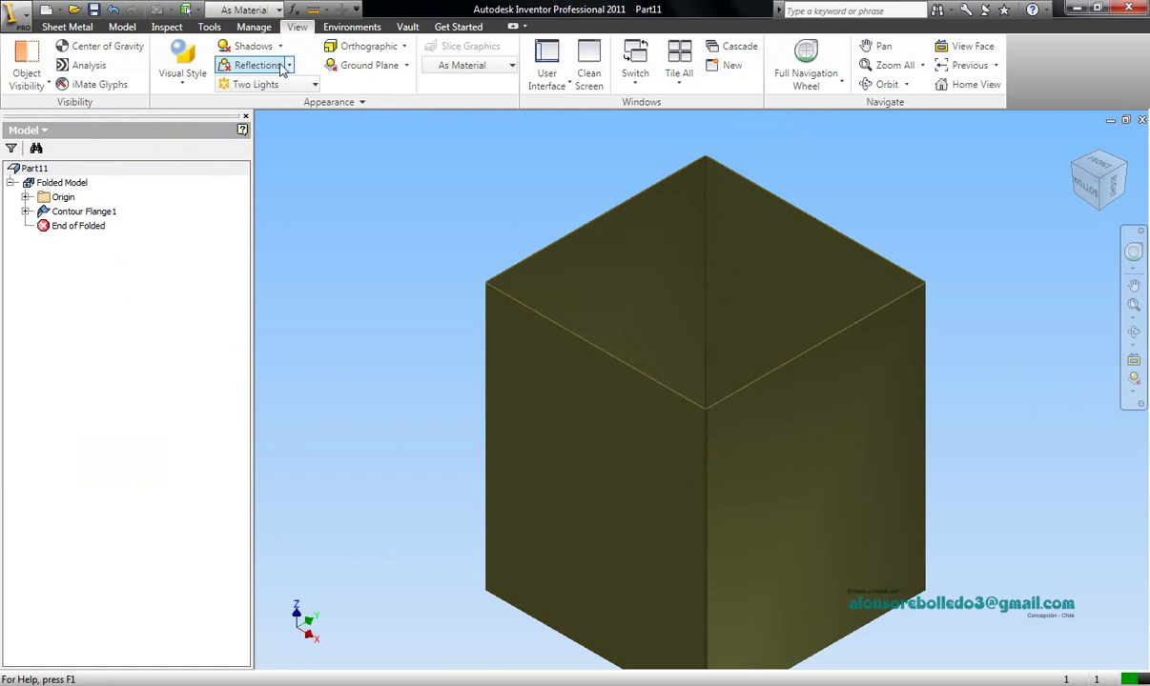
left_click(279, 46)
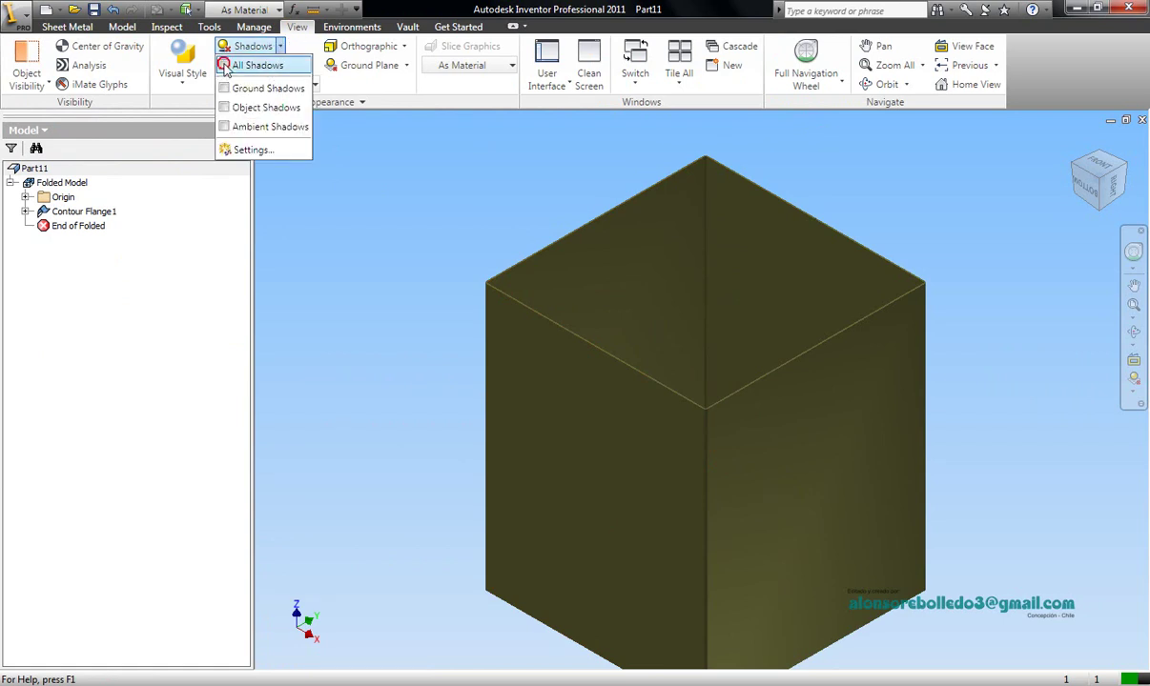
left_click(226, 67)
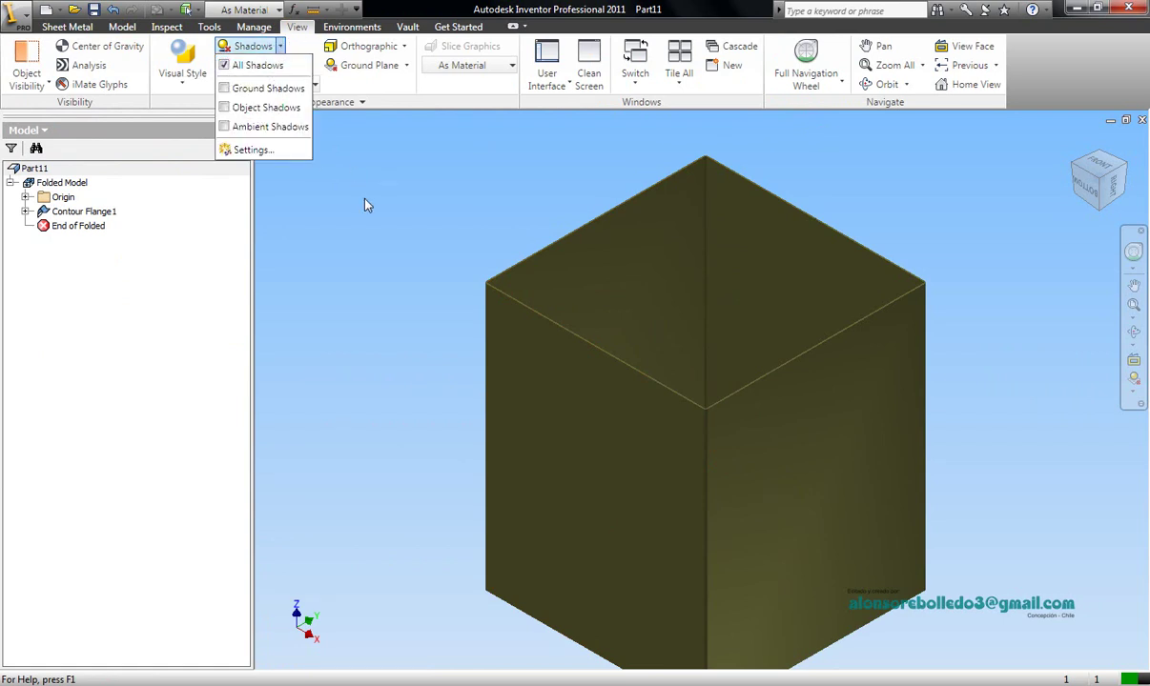
left_click(188, 90)
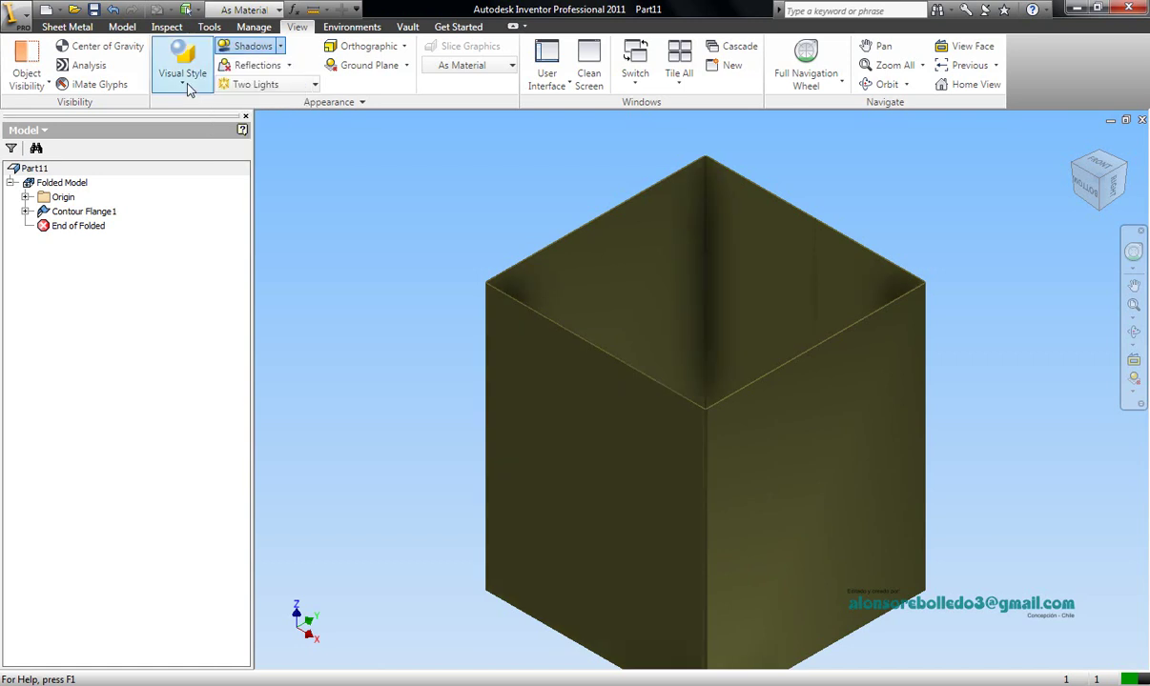
left_click(189, 88)
left_click(215, 170)
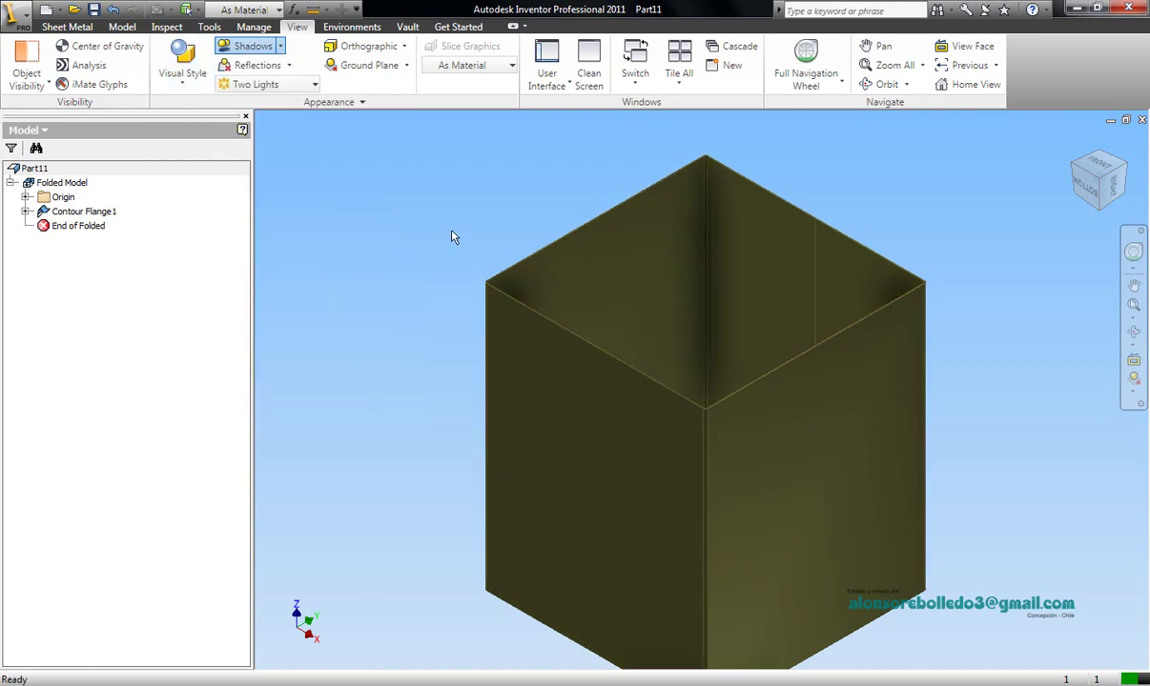
Step: Turn off ground shadows and orbit the box to look into its open end
middle_click_drag(452, 231, 416, 205)
left_click(1127, 331)
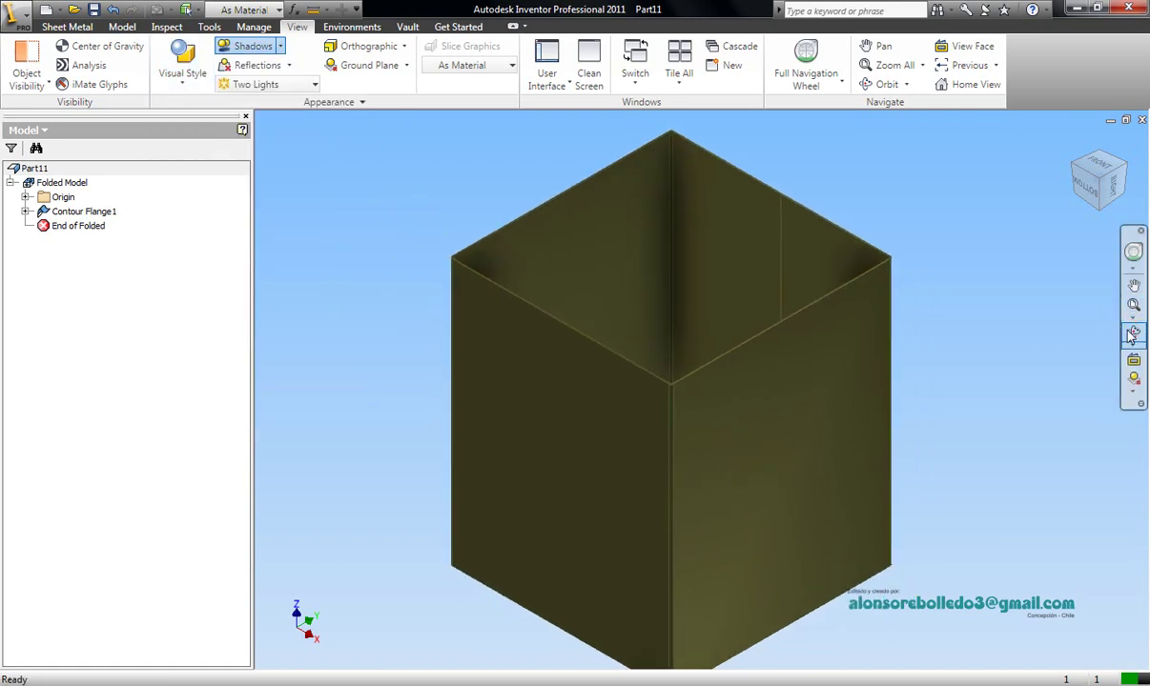
left_click_drag(764, 318, 534, 229)
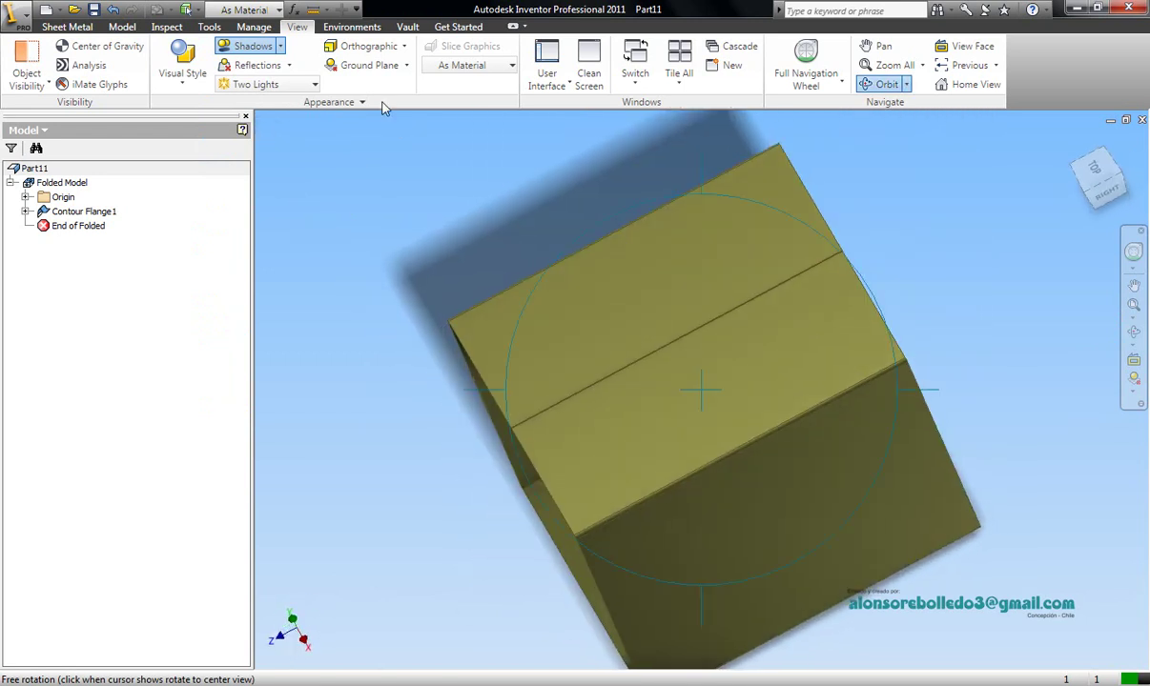
left_click(280, 47)
left_click(267, 88)
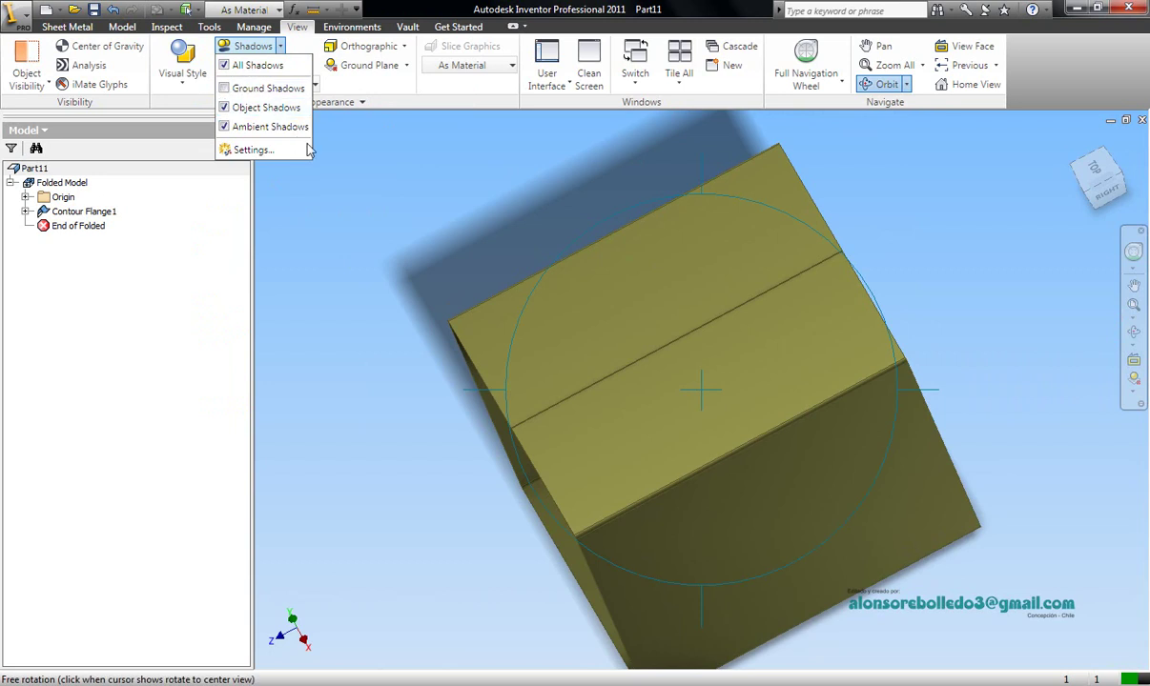
left_click(774, 344)
left_click_drag(682, 343, 778, 147)
Step: Switch the model display from orthographic to perspective projection and leave the orbit command
left_click(388, 46)
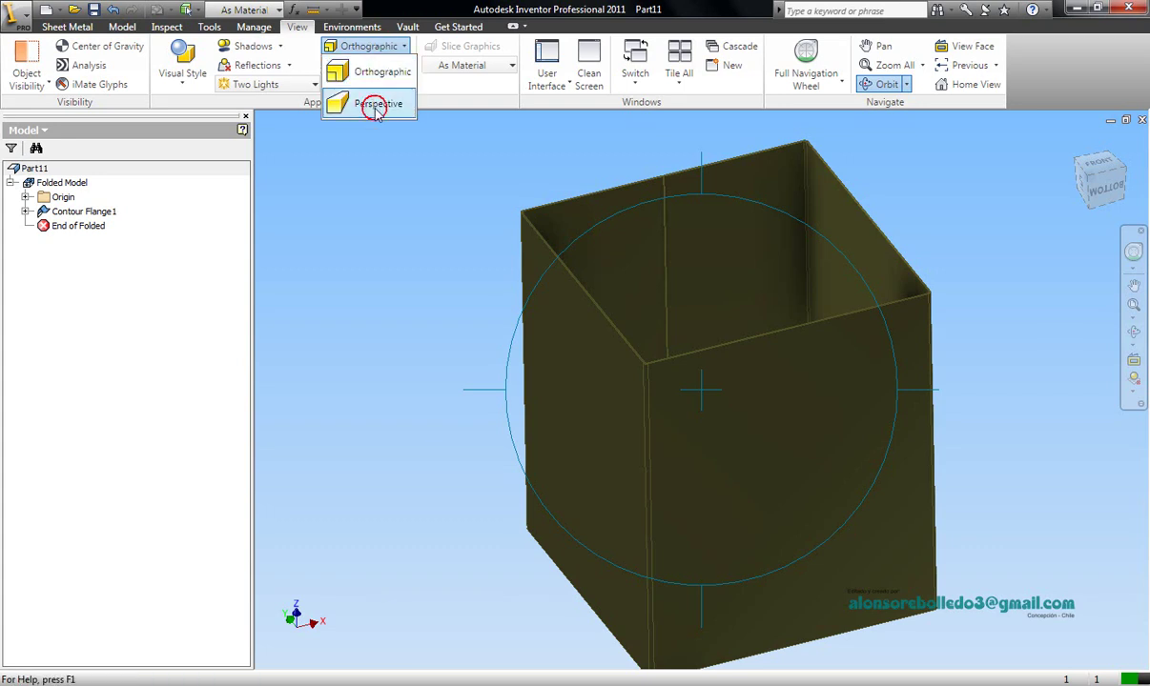
left_click(367, 103)
key("F2")
right_click(499, 253)
left_click(504, 254)
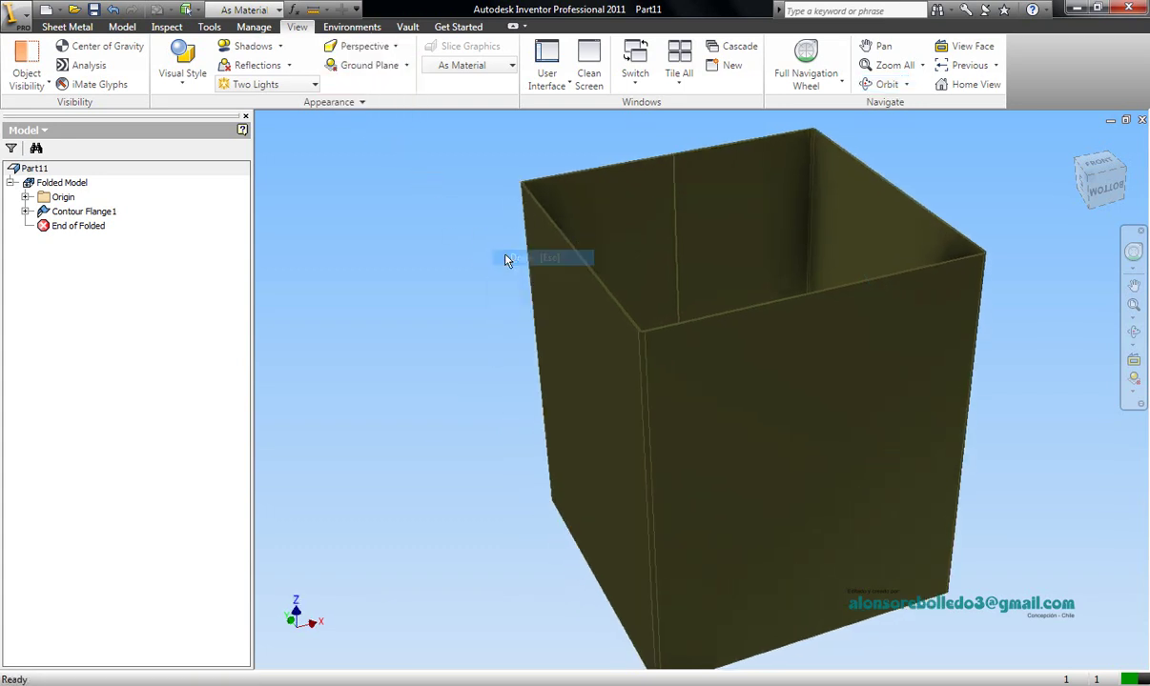
scroll(505, 254, "up", 5)
scroll(574, 229, "down", 3)
scroll(454, 189, "up", 3)
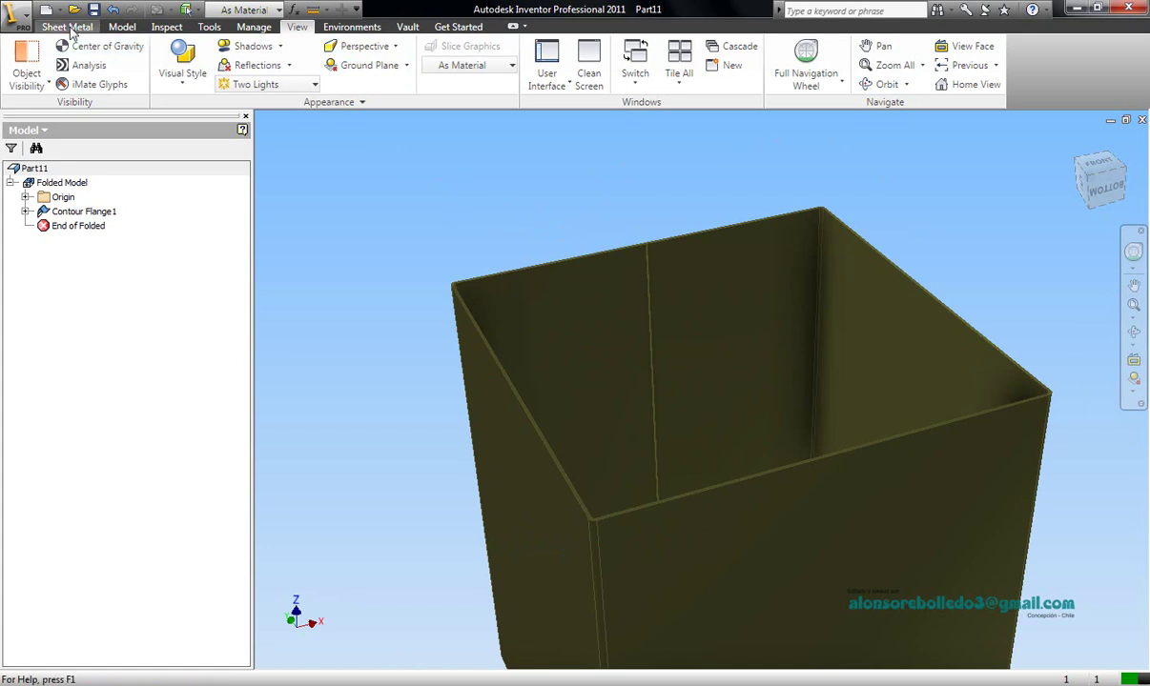
Step: Create three work points on the box's open rim: an inner corner beside the gapped wall, the gap's edge, and the diagonally opposite inner corner
left_click(121, 27)
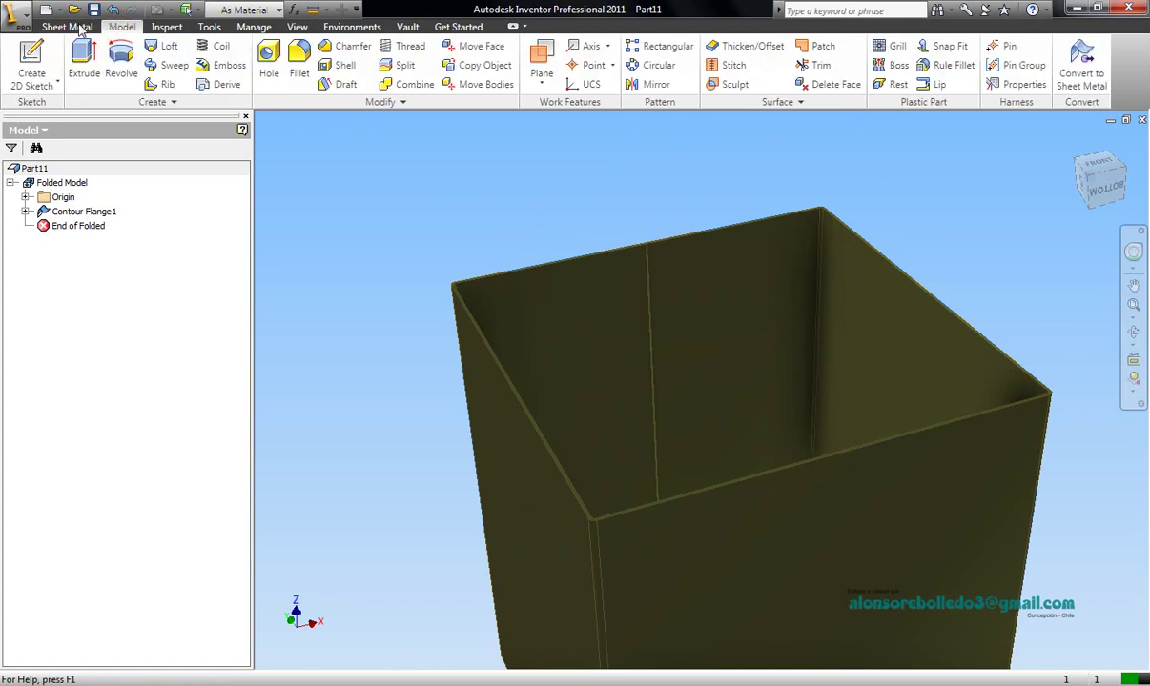
left_click(593, 64)
scroll(459, 271, "up", 5)
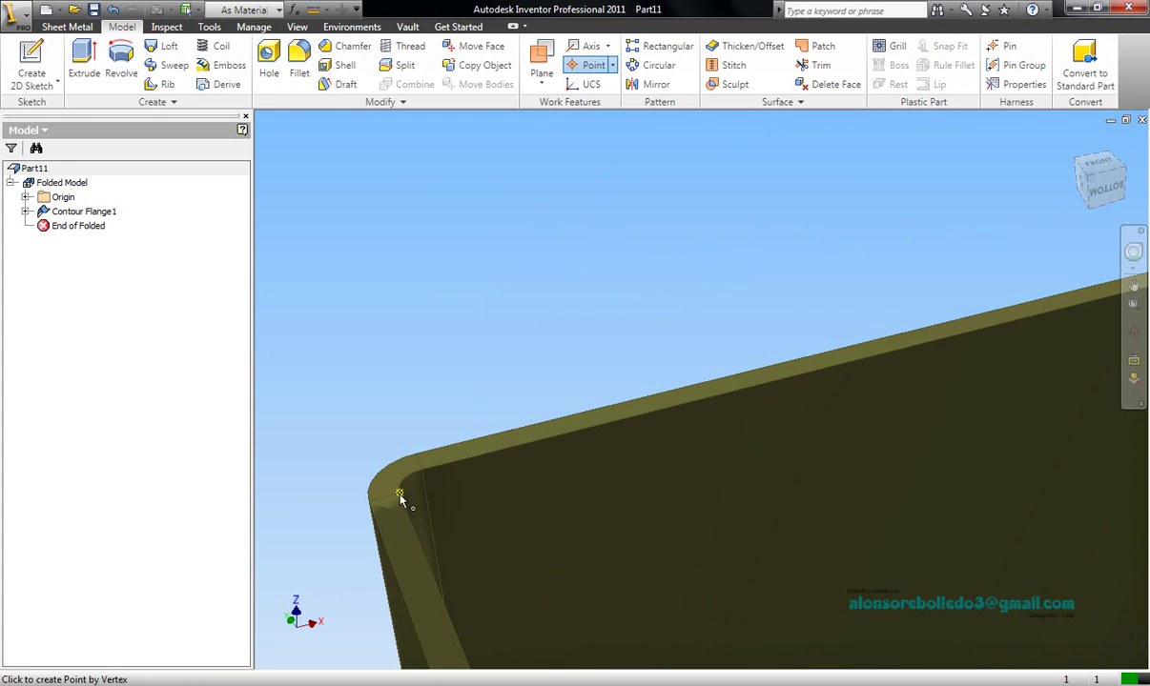
left_click(424, 476)
middle_click_drag(544, 334, 612, 384)
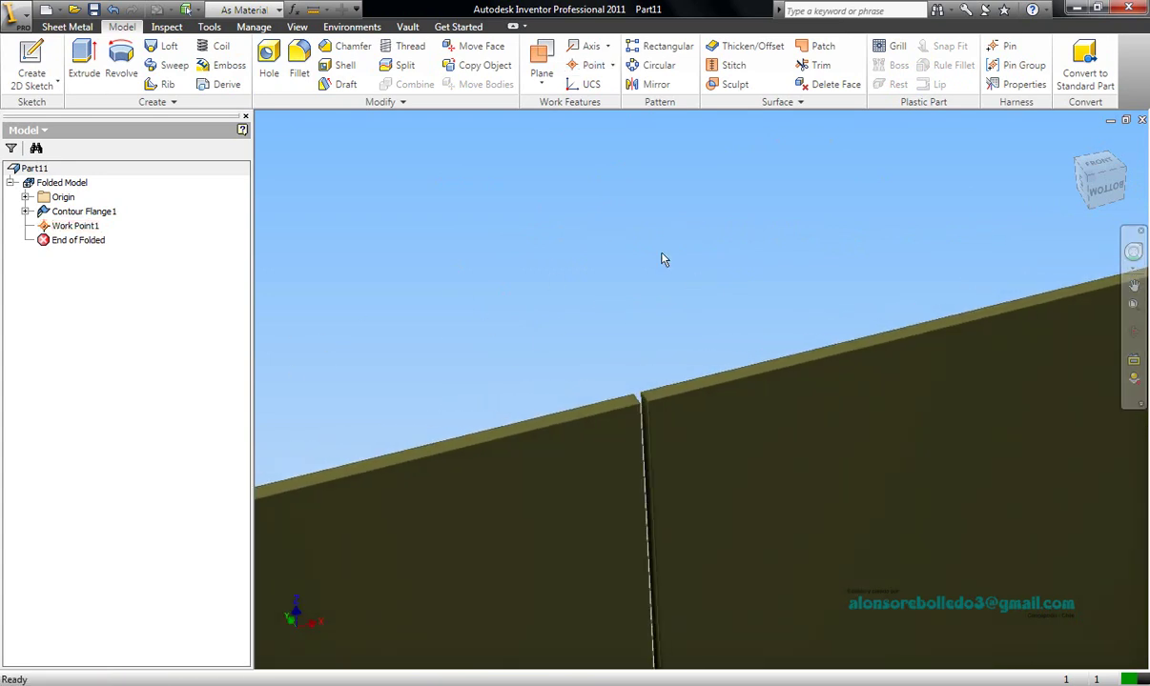
left_click(639, 396)
key("Home")
scroll(737, 367, "up", 8)
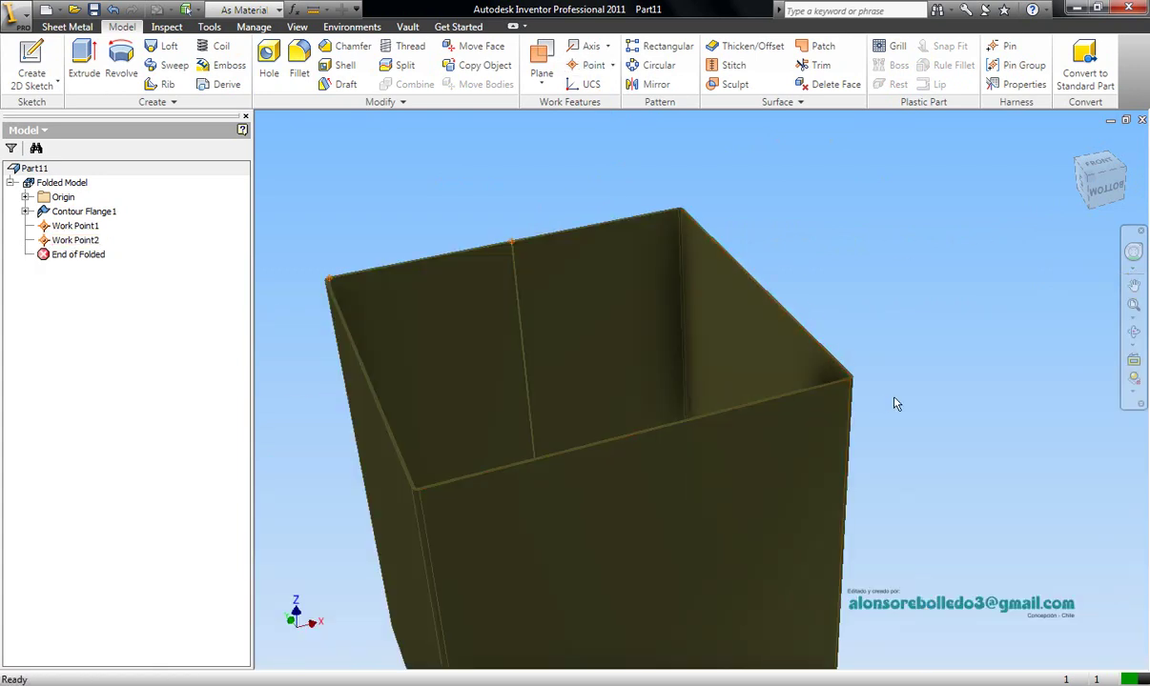
left_click(583, 66)
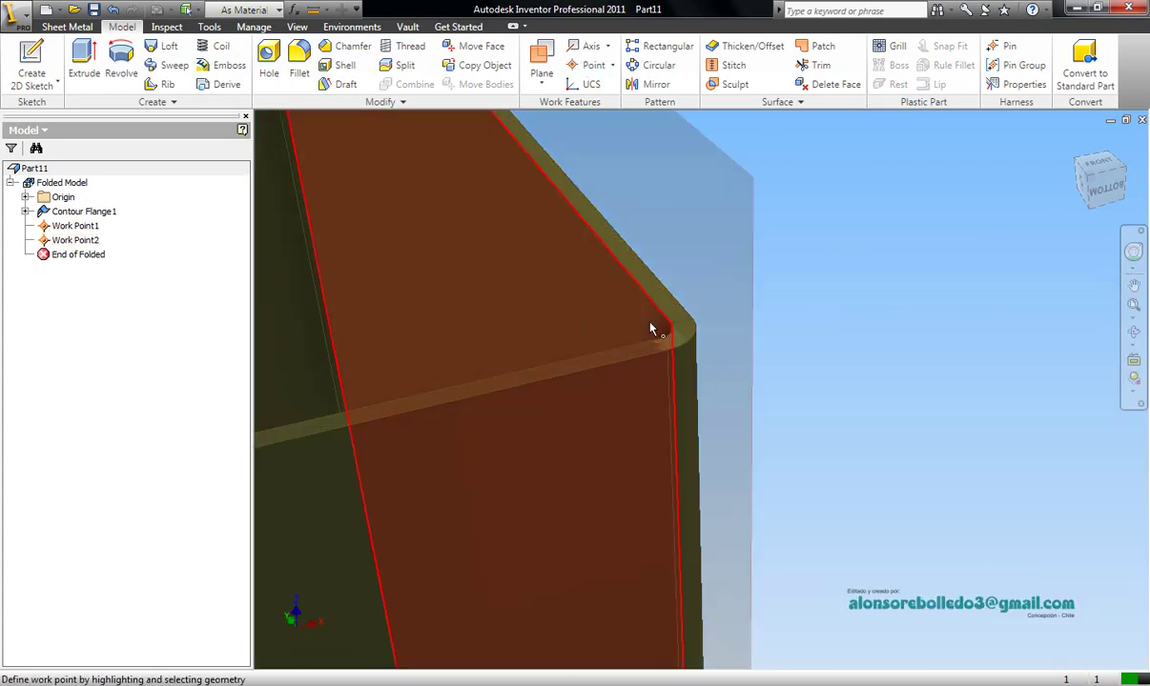
left_click(658, 341)
key("Home")
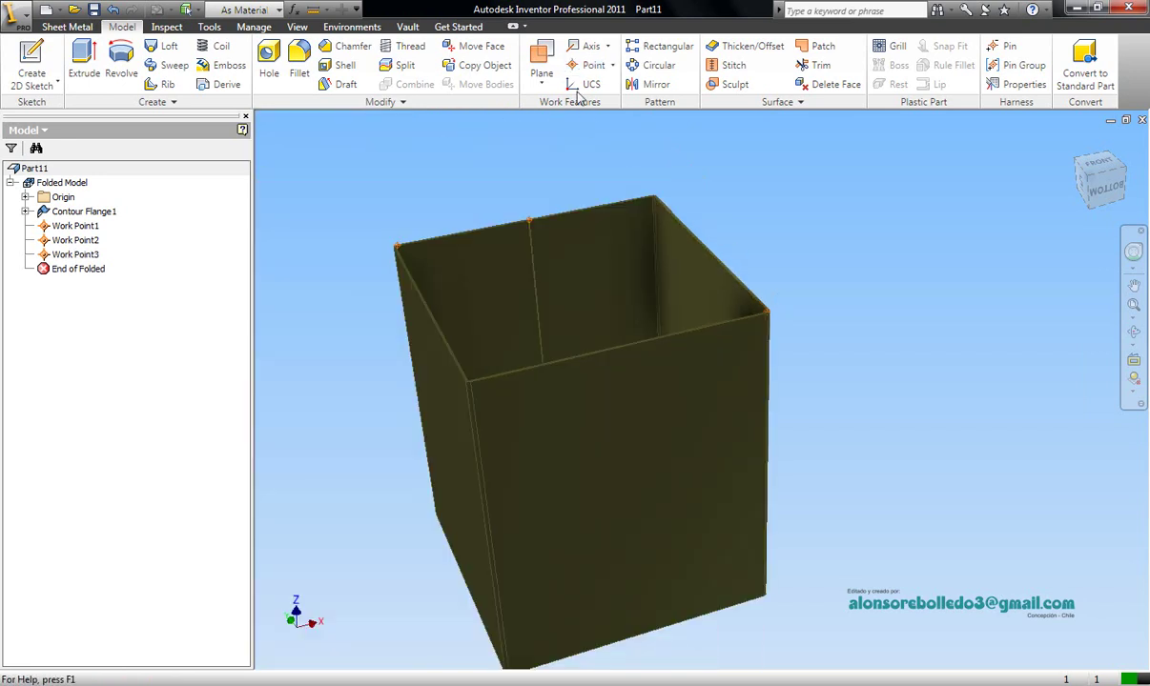
Step: Create a work plane across the box's open rim through the three work points
left_click(541, 63)
scroll(412, 212, "up", 3)
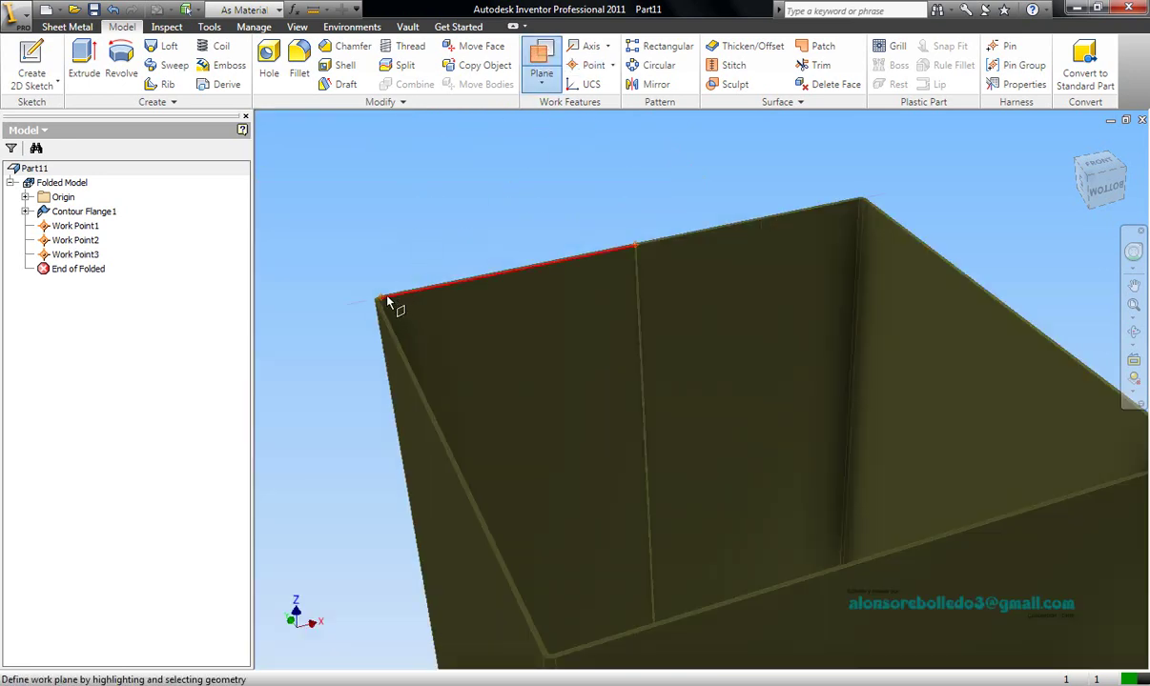
scroll(439, 305, "up", 2)
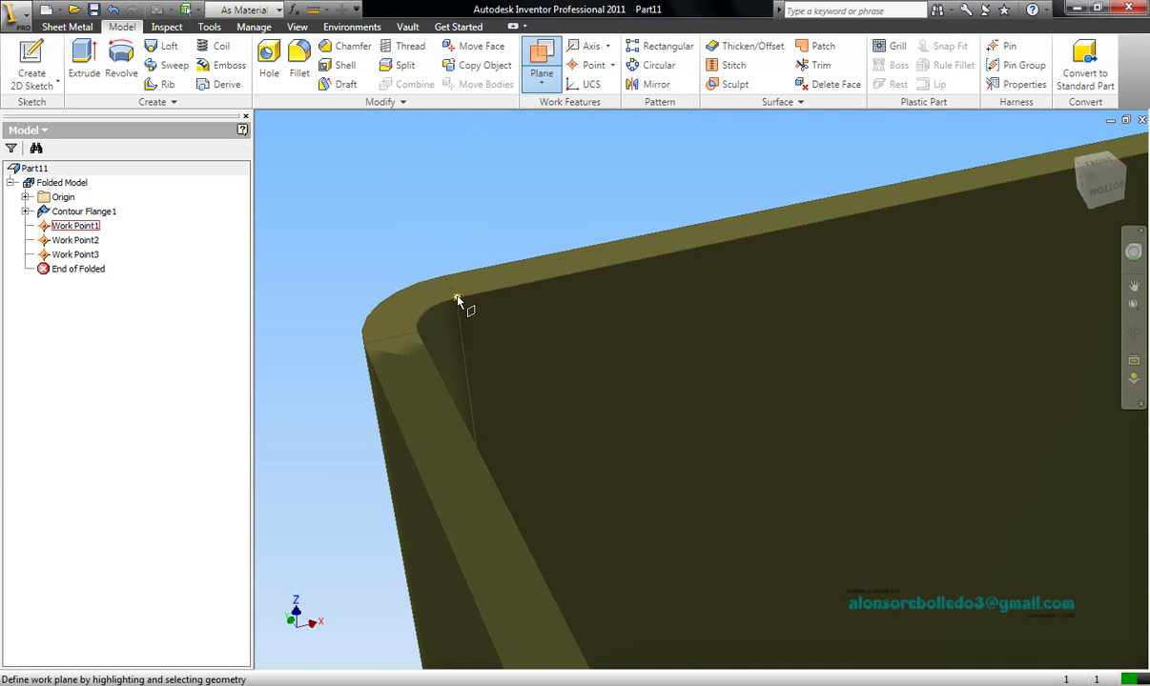
left_click(457, 300)
middle_click_drag(783, 271, 344, 480)
middle_click_drag(829, 348, 380, 405)
mouse_move(906, 349)
middle_mouse_down()
mouse_move(567, 400)
mouse_move(401, 505)
middle_mouse_up()
left_click(1040, 304)
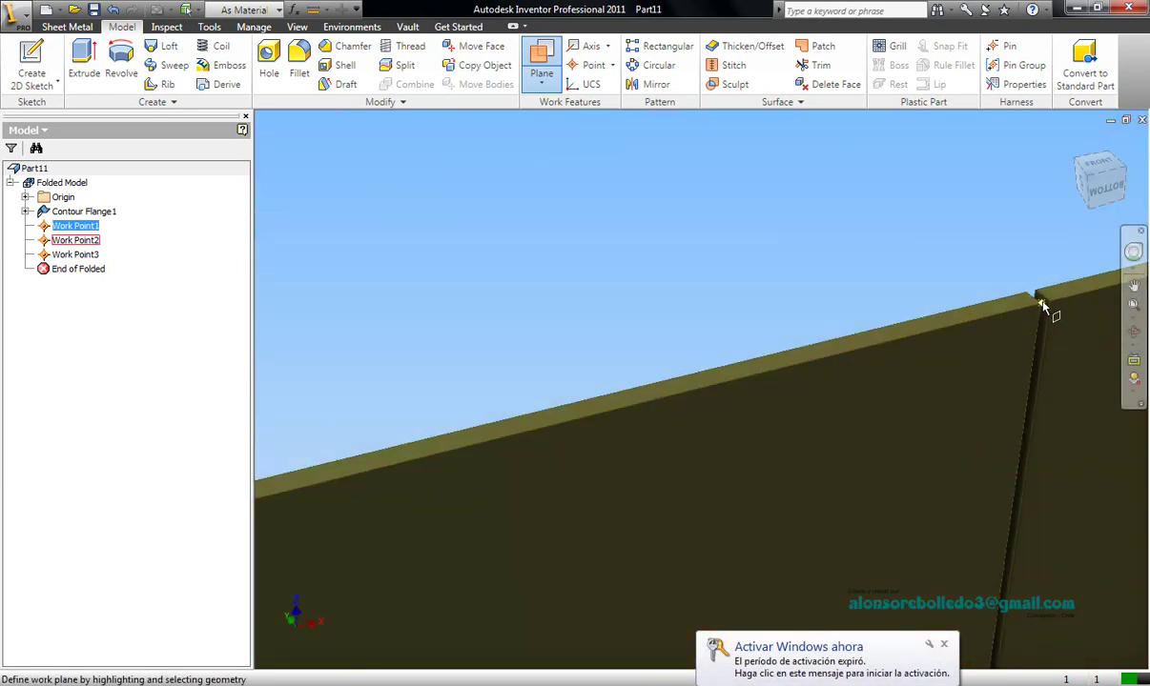
scroll(903, 314, "down", 6)
middle_click_drag(1087, 370, 928, 373)
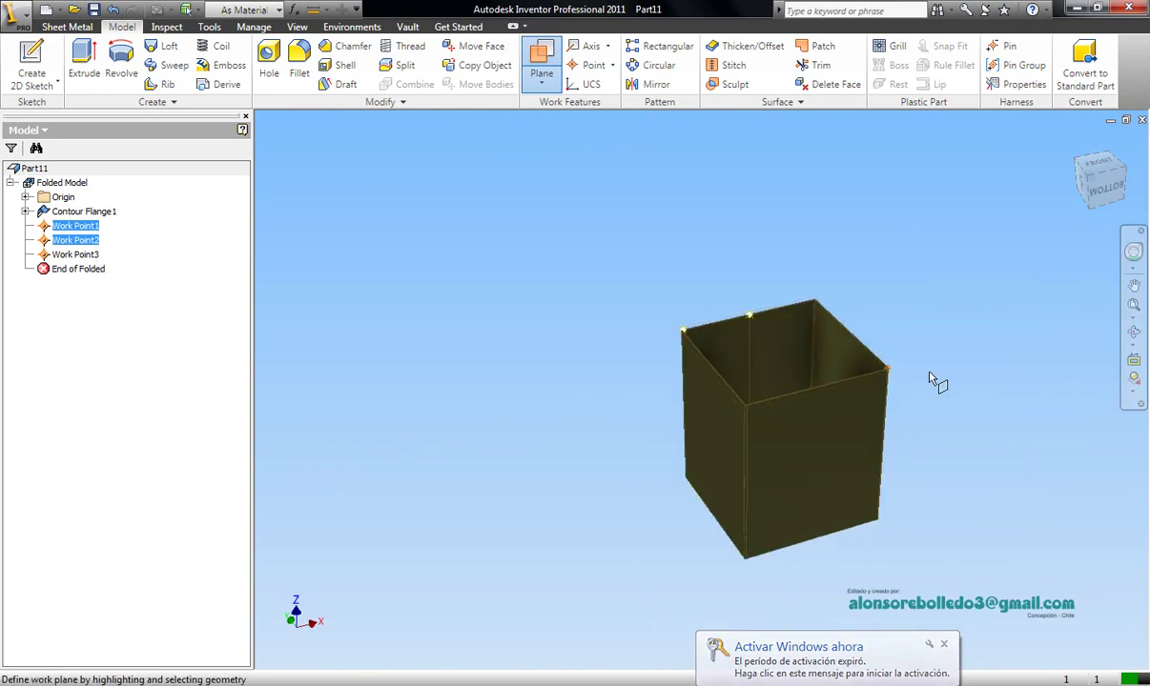
scroll(927, 373, "up", 5)
middle_click_drag(445, 345, 768, 406)
left_click(813, 393)
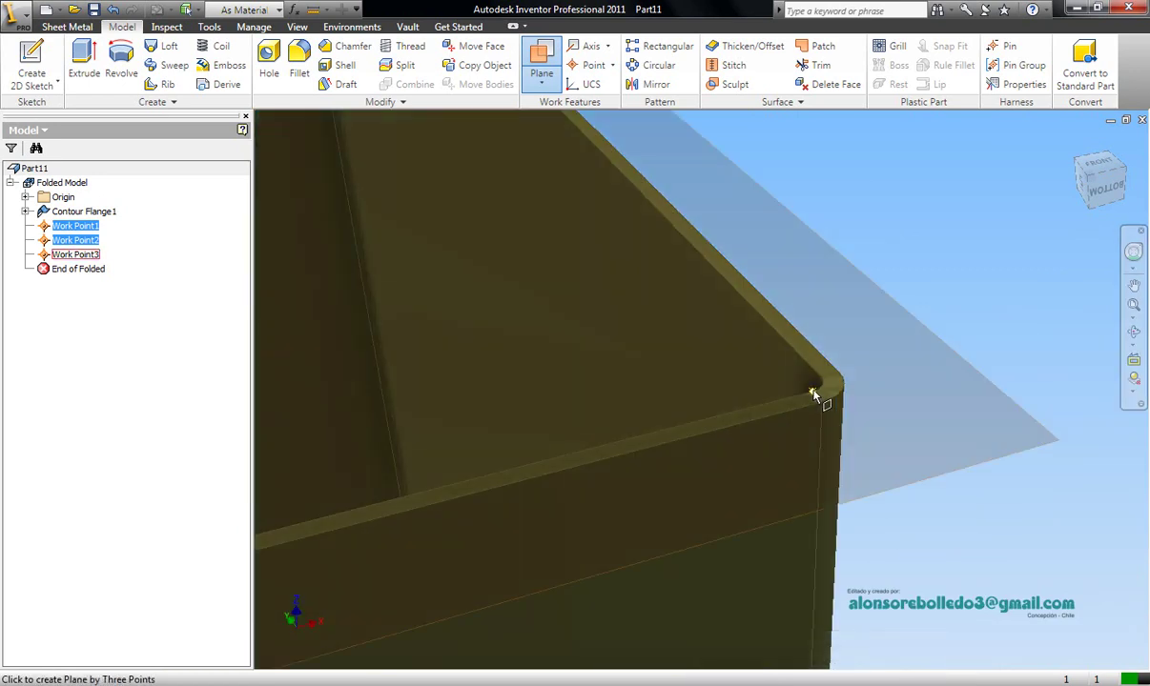
scroll(854, 390, "down", 4)
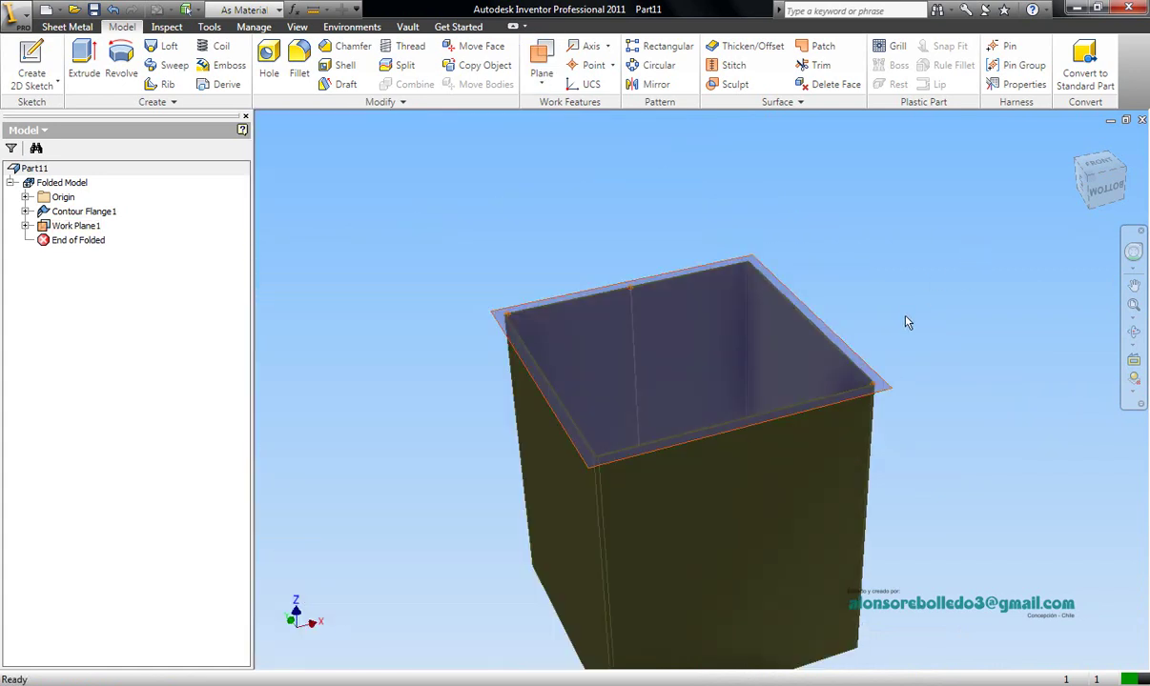
Step: Create a 2D sketch on the rim's work plane and view it face-on in orthographic projection
left_click(34, 91)
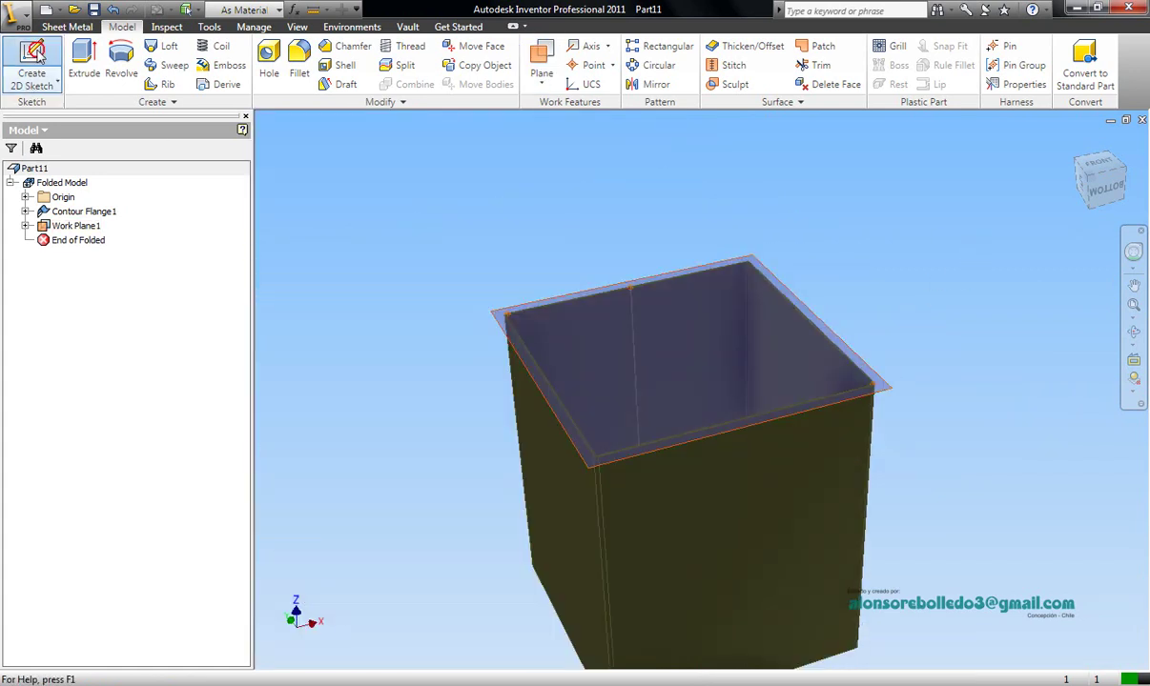
left_click(885, 386)
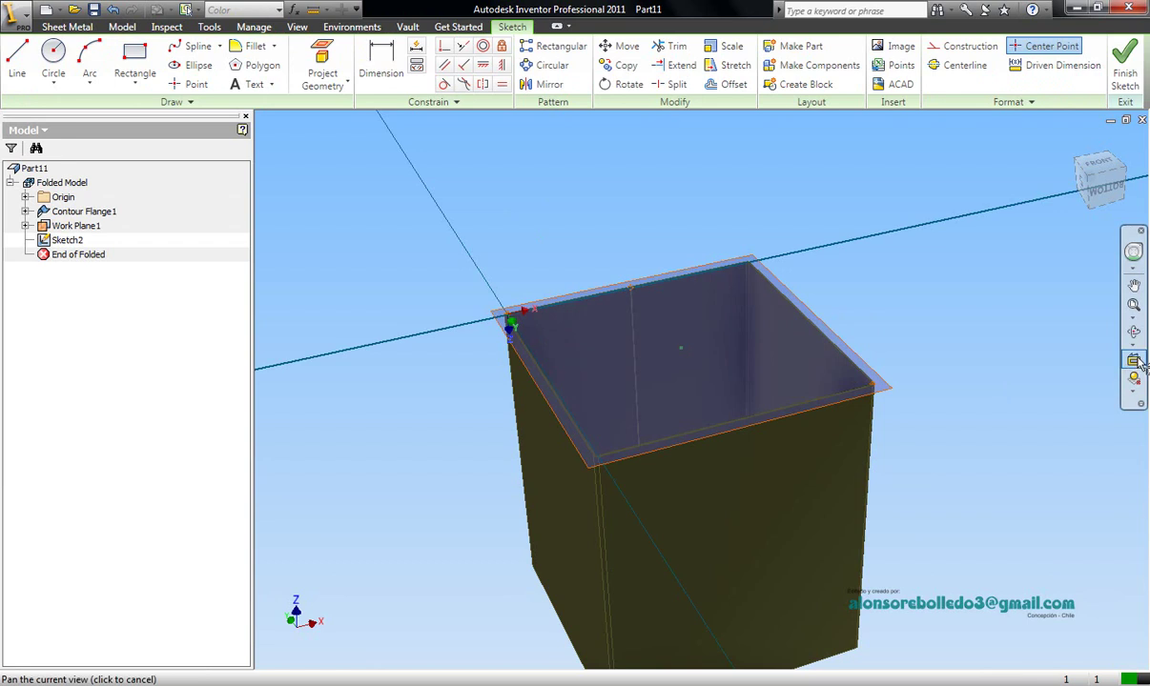
left_click(892, 395)
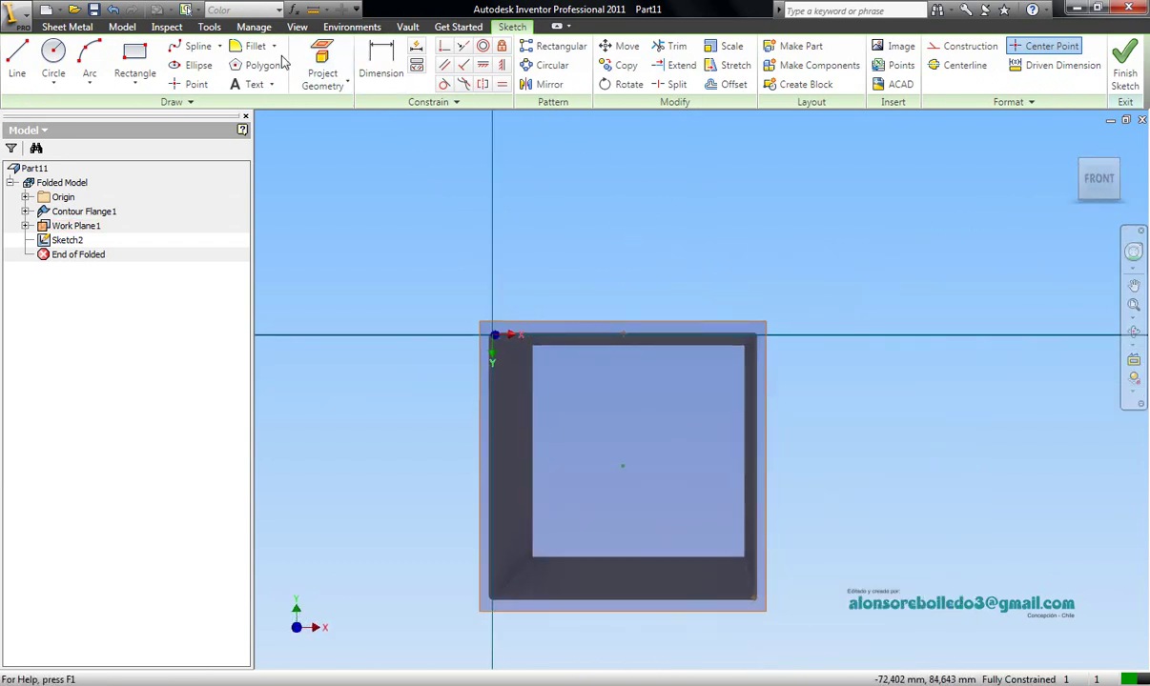
left_click(297, 26)
left_click(381, 53)
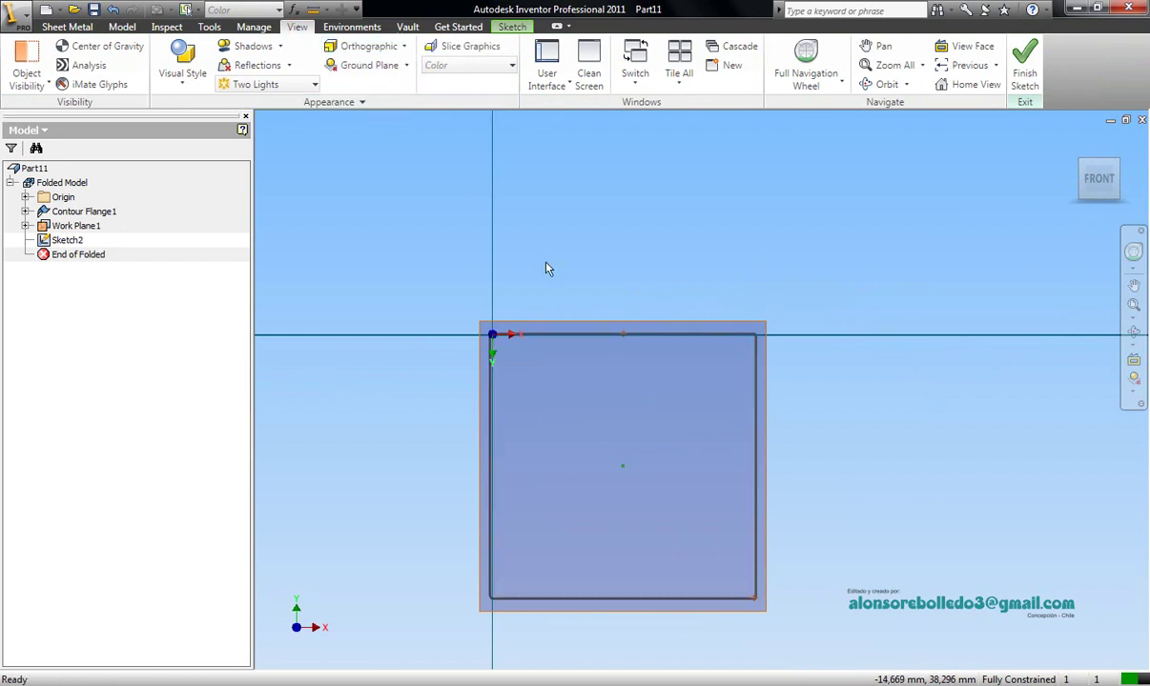
left_click(82, 29)
left_click(32, 66)
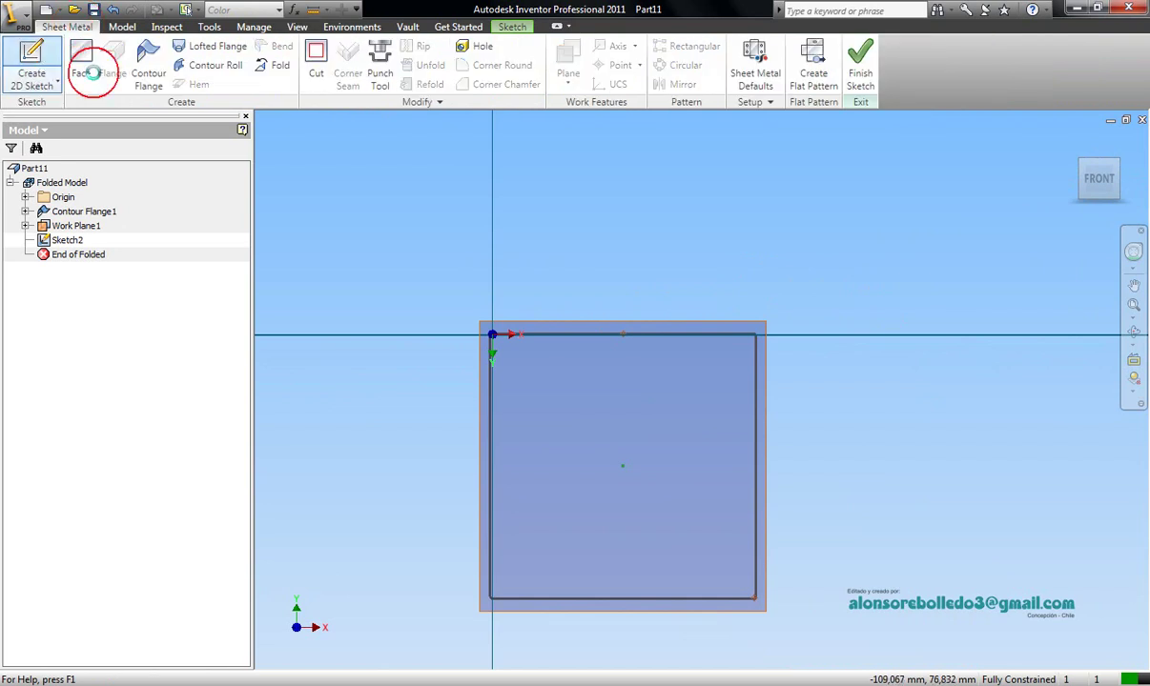
Step: Create a 2D sketch on the rim's work plane and draw a horizontal centerline beyond the gapped wall, parallel to it
left_click(31, 62)
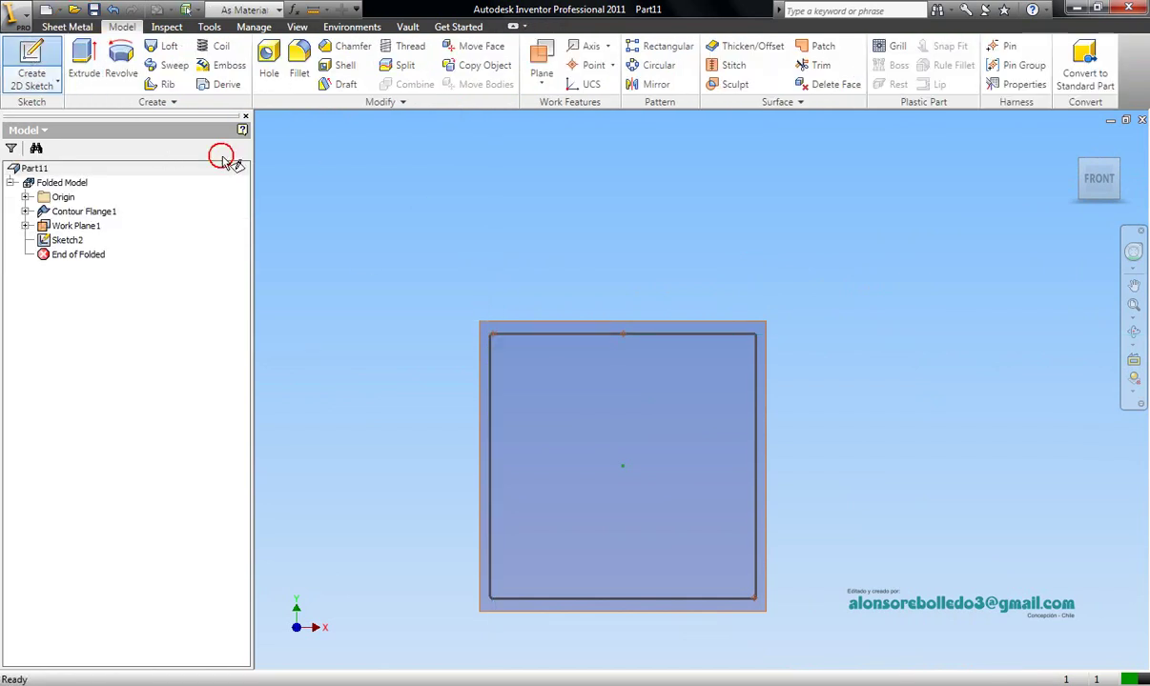
left_click(543, 320)
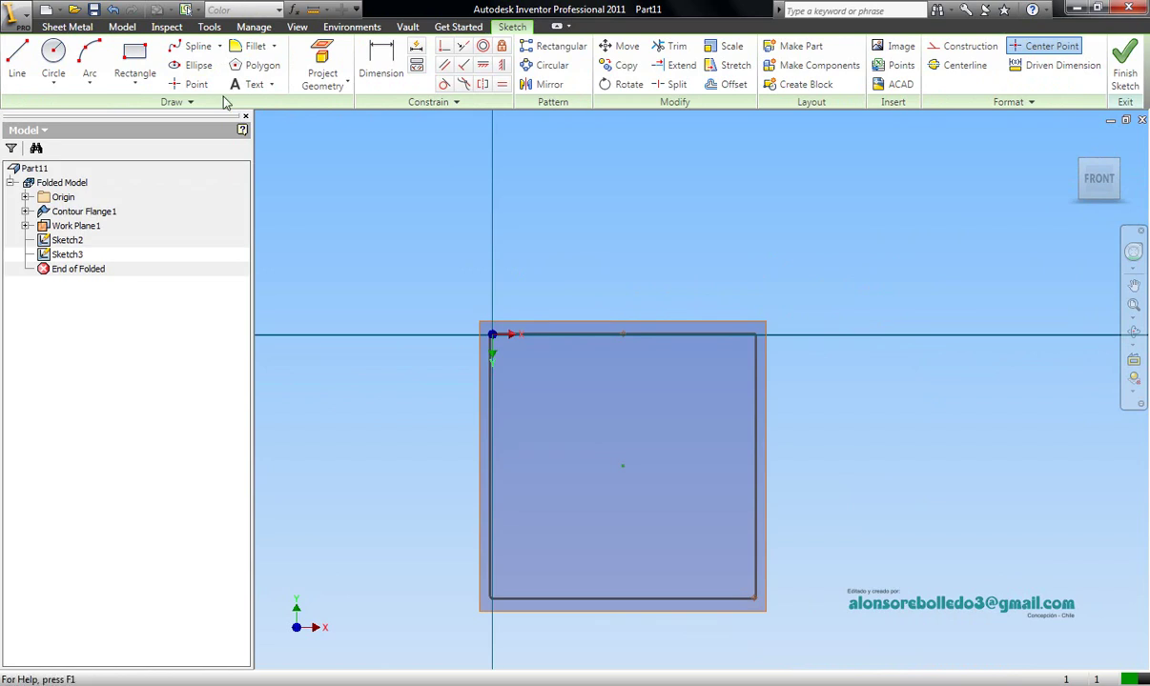
left_click(17, 62)
left_click(426, 221)
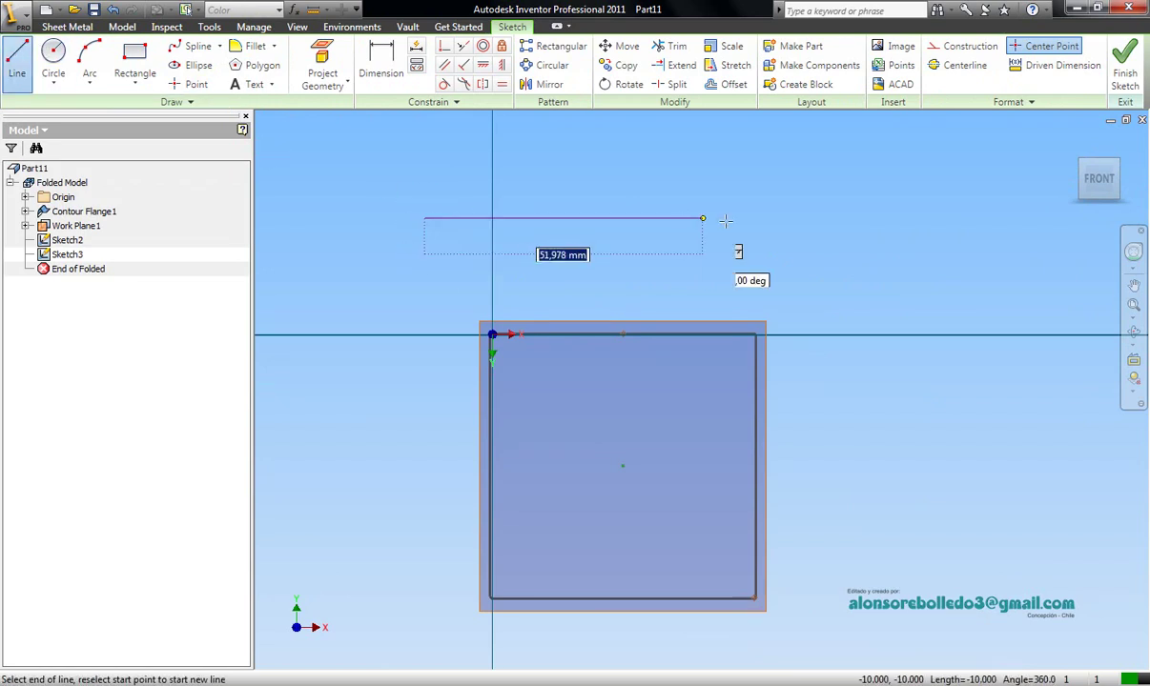
left_click(801, 220)
right_click(799, 223)
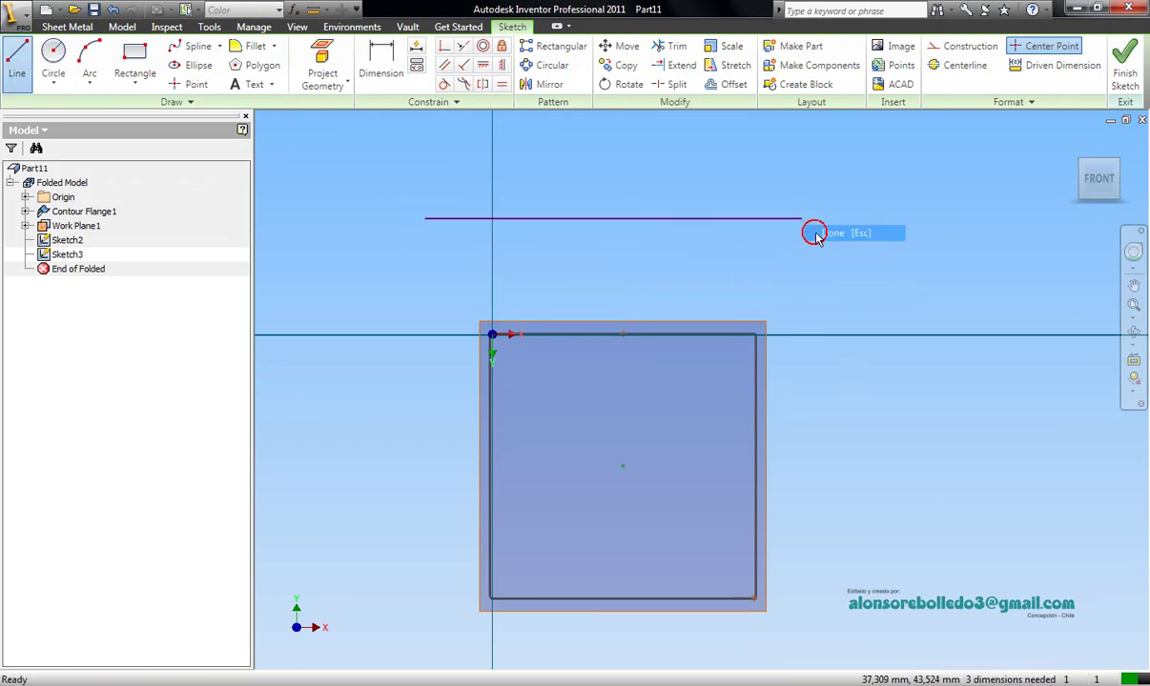
left_click(812, 230)
left_click(958, 65)
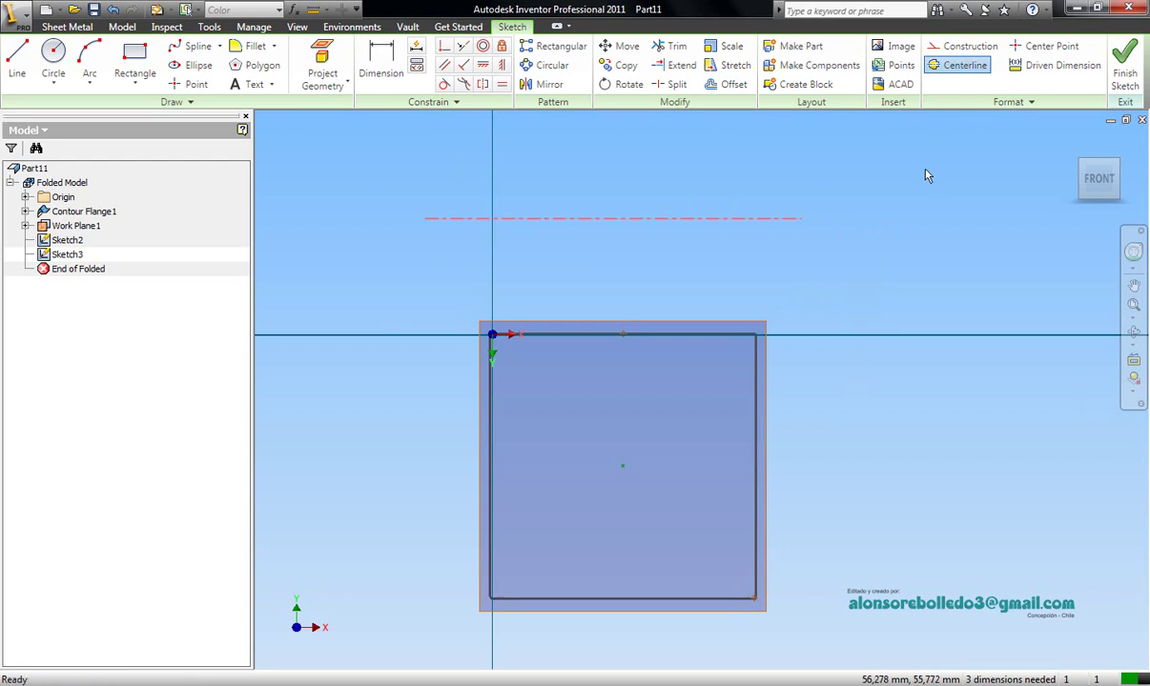
Step: Project the outer rim edges of the three ungapped walls and the rounded corners between them into the sketch
left_click(1134, 335)
left_click_drag(700, 386, 816, 257)
right_click(816, 259)
left_click(849, 271)
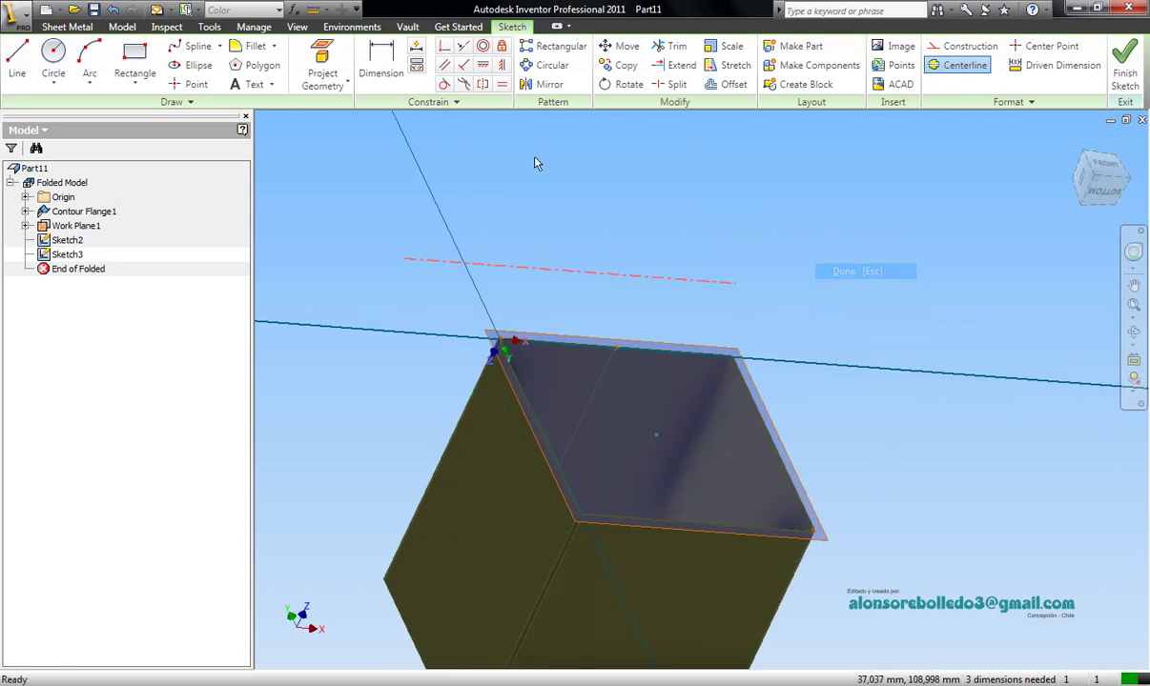
left_click(323, 65)
scroll(589, 524, "up", 5)
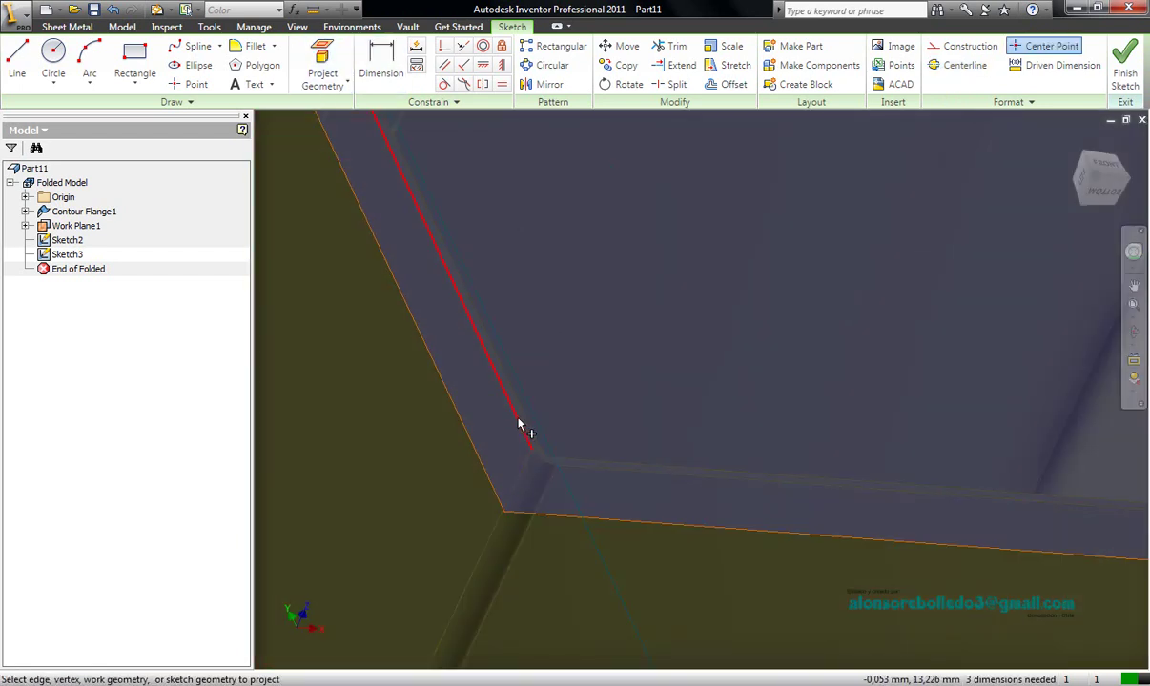
left_click(518, 438)
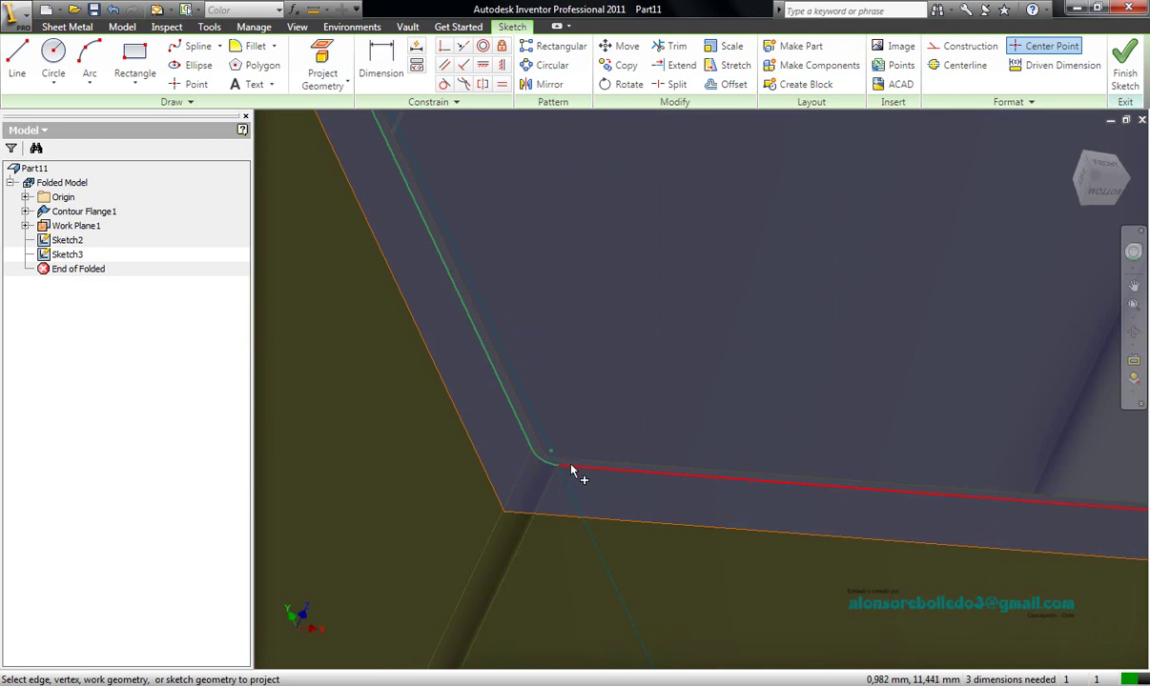
left_click(618, 463)
middle_click_drag(819, 405, 106, 398)
middle_click_drag(911, 507, 288, 401)
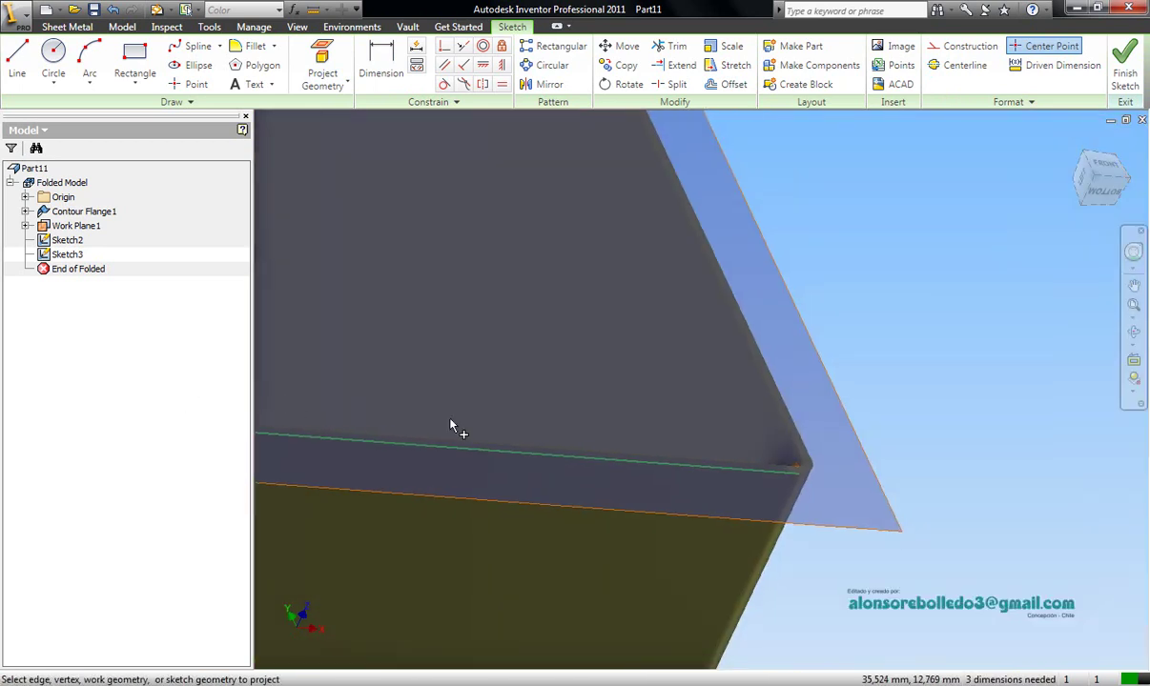
scroll(760, 479, "up", 3)
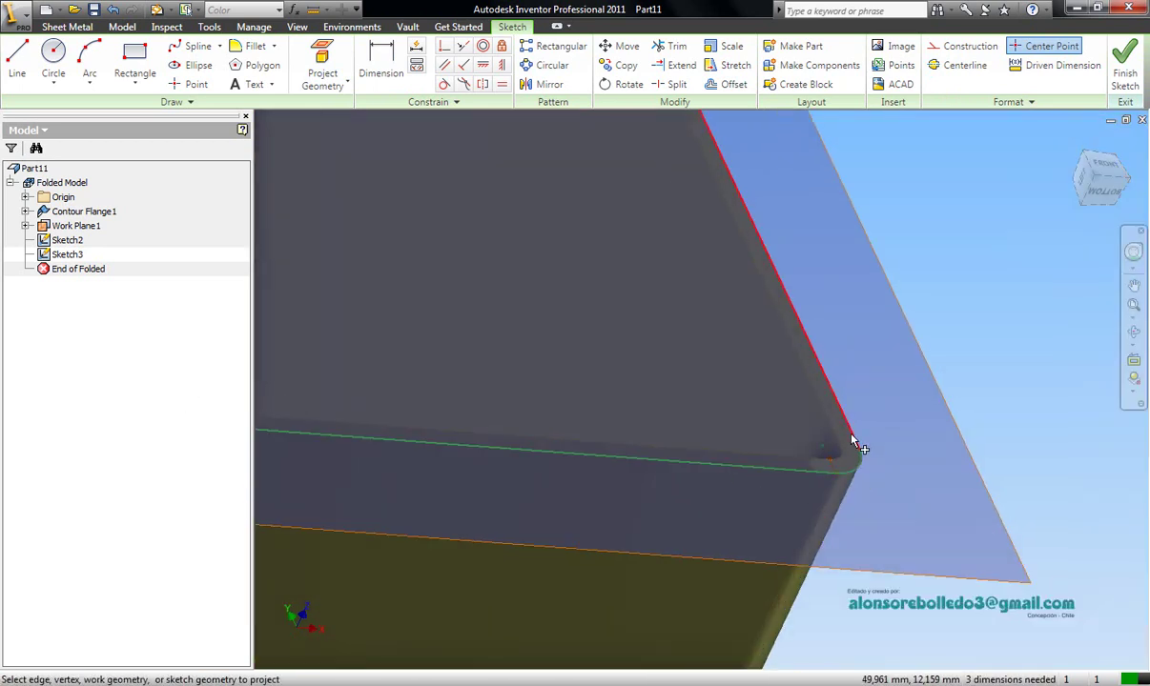
left_click(851, 435)
Step: Project both outer rim edges of the gapped wall and its rounded corners, and finish the sketch
scroll(904, 395, "down", 5)
middle_click_drag(803, 329, 747, 540)
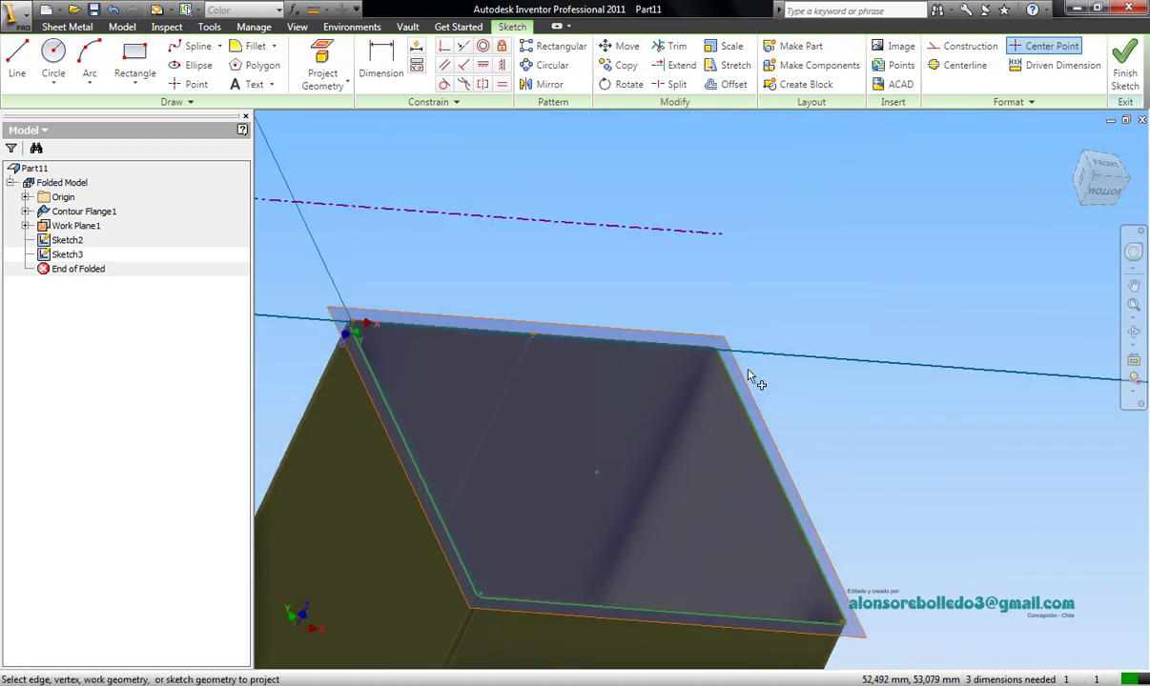
scroll(672, 334, "up", 4)
middle_click_drag(1000, 460, 867, 433)
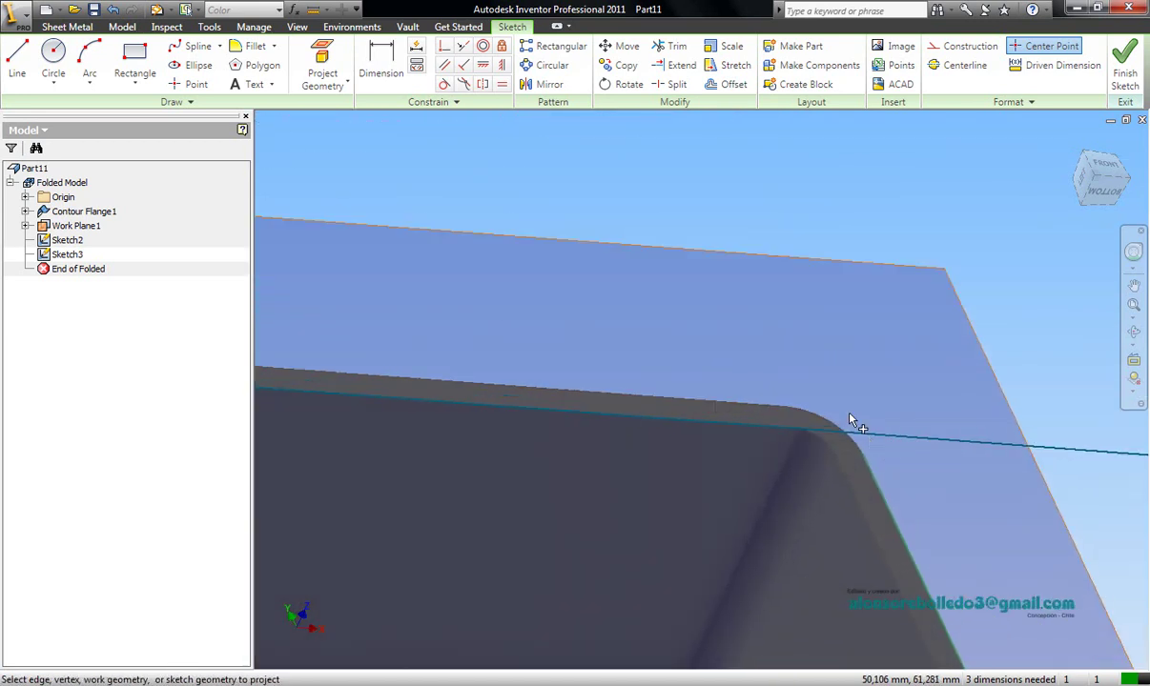
left_click(762, 405)
scroll(719, 374, "down", 4)
middle_click_drag(717, 371, 1096, 368)
middle_click_drag(625, 355, 991, 379)
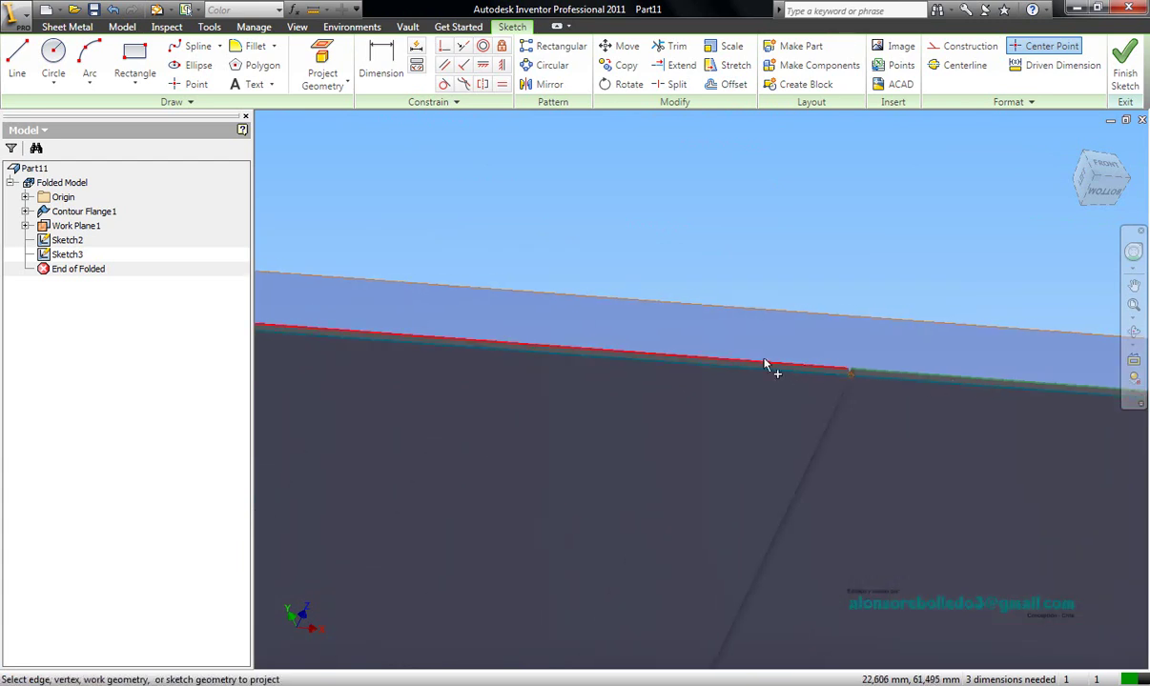
left_click(760, 361)
middle_click_drag(672, 323, 1006, 360)
scroll(485, 365, "up", 4)
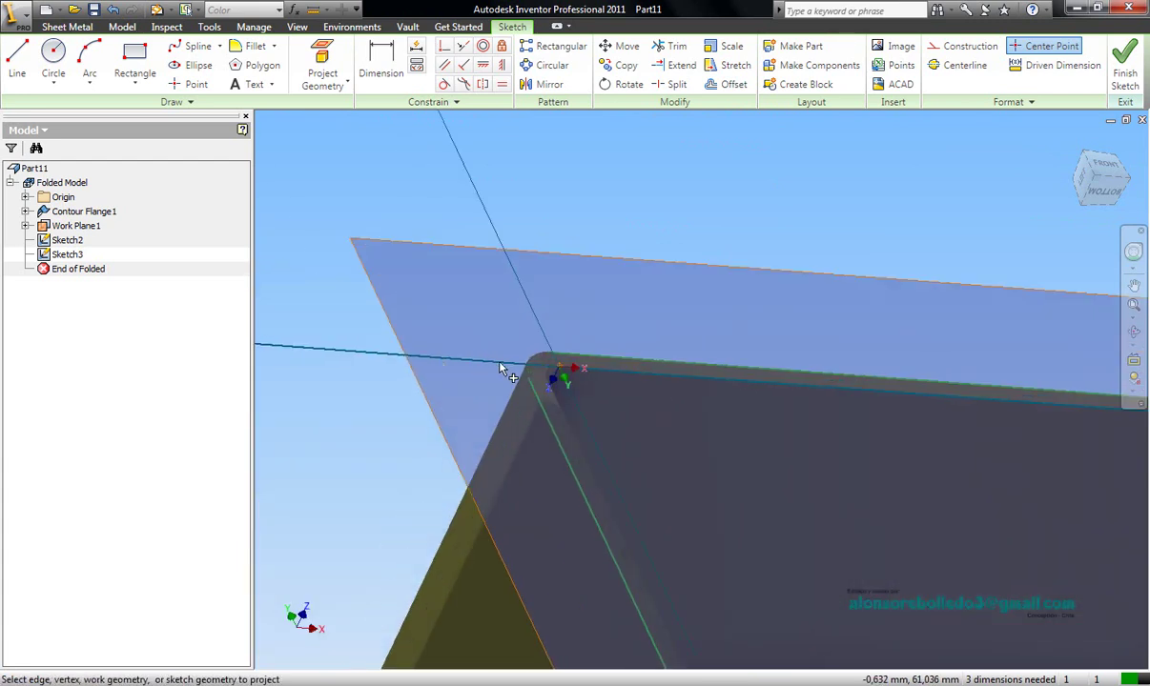
left_click(569, 355)
scroll(519, 321, "down", 5)
scroll(584, 303, "down", 3)
middle_click_drag(843, 278, 816, 251)
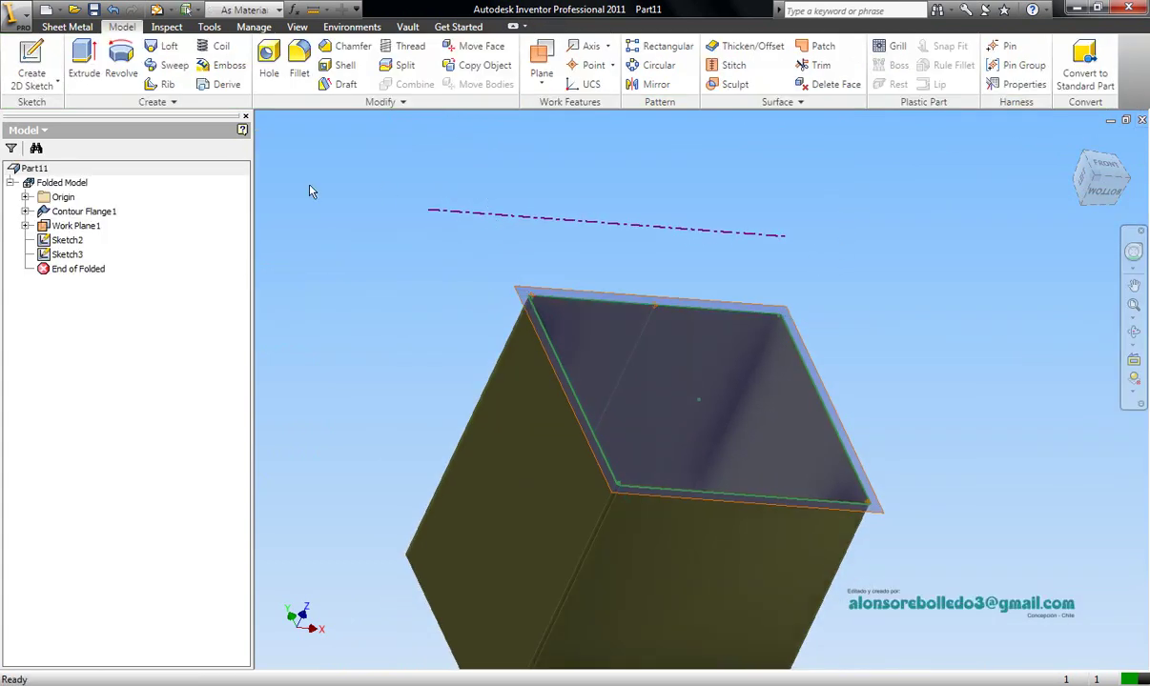
Step: Set up a Contour Roll with the projected rim outline as profile and the centerline as axis
left_click(66, 26)
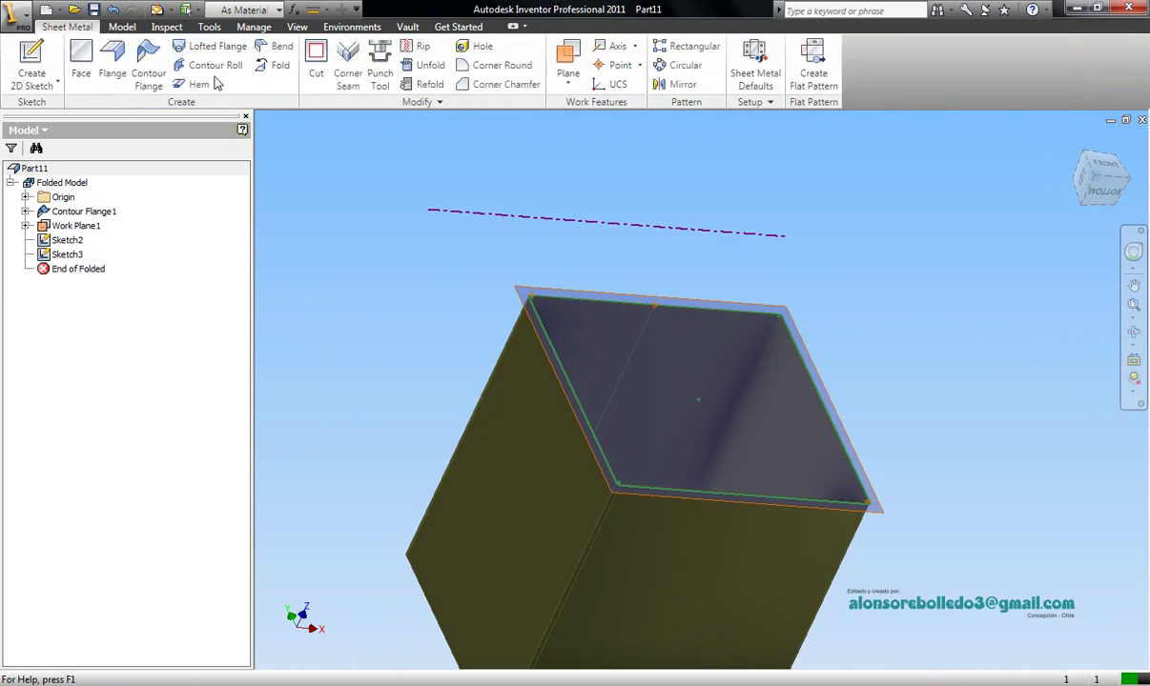
middle_click_drag(874, 304, 1048, 335)
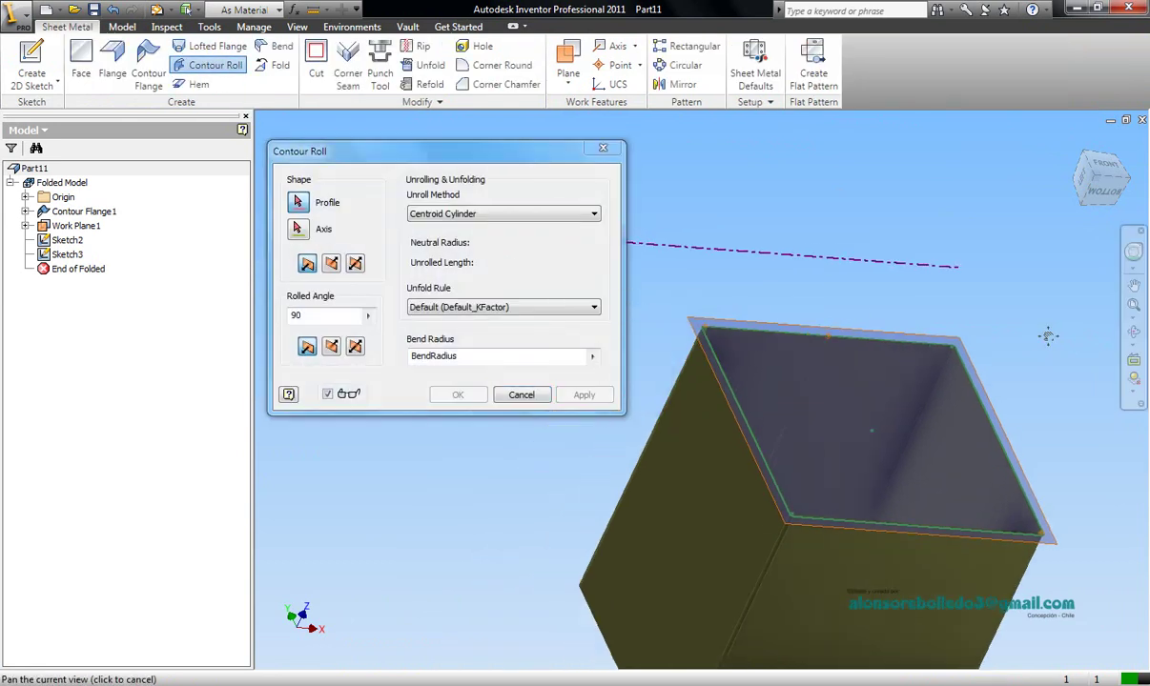
left_click(719, 362)
left_click(303, 233)
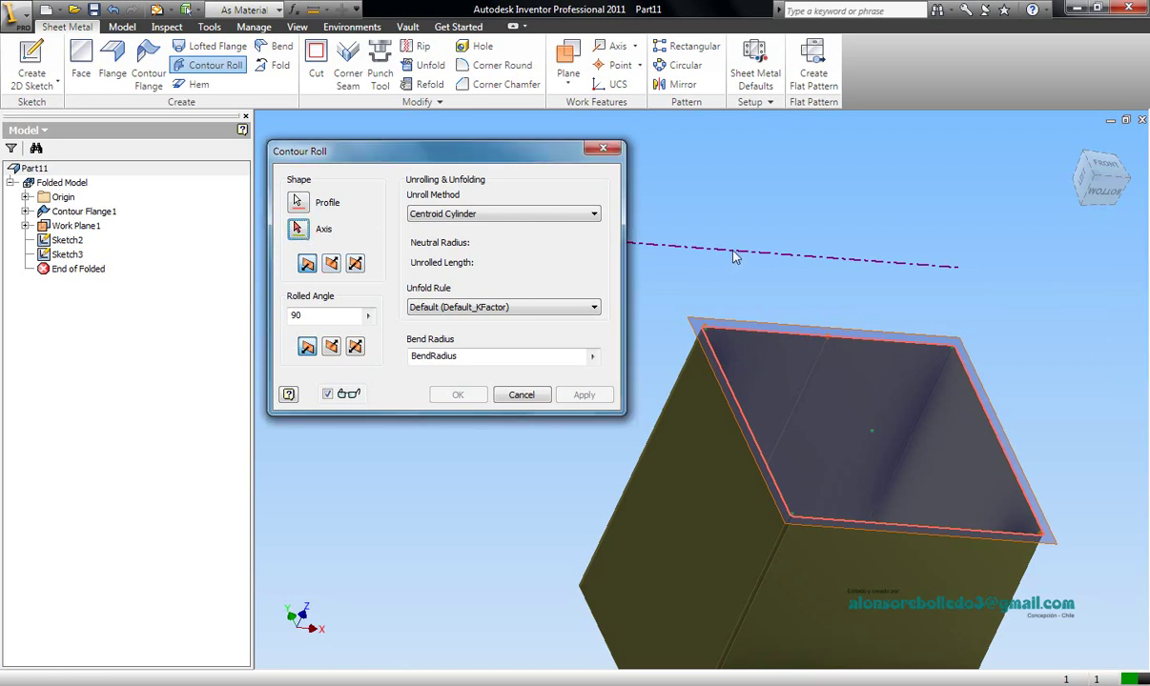
left_click(303, 231)
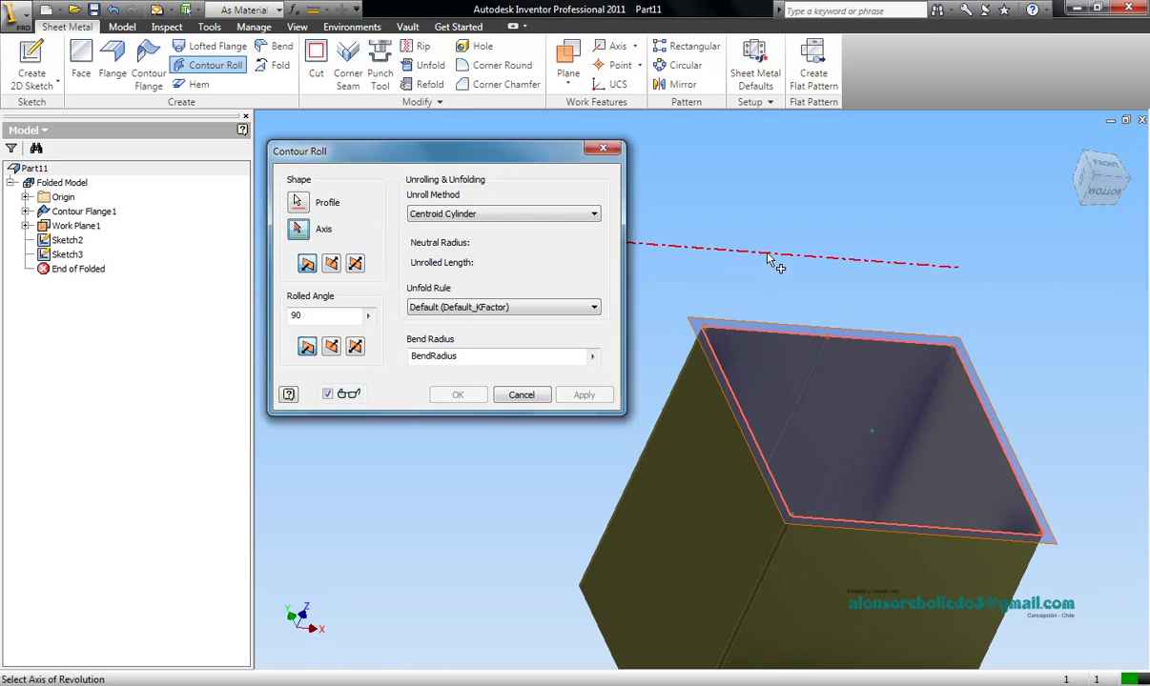
left_click(768, 259)
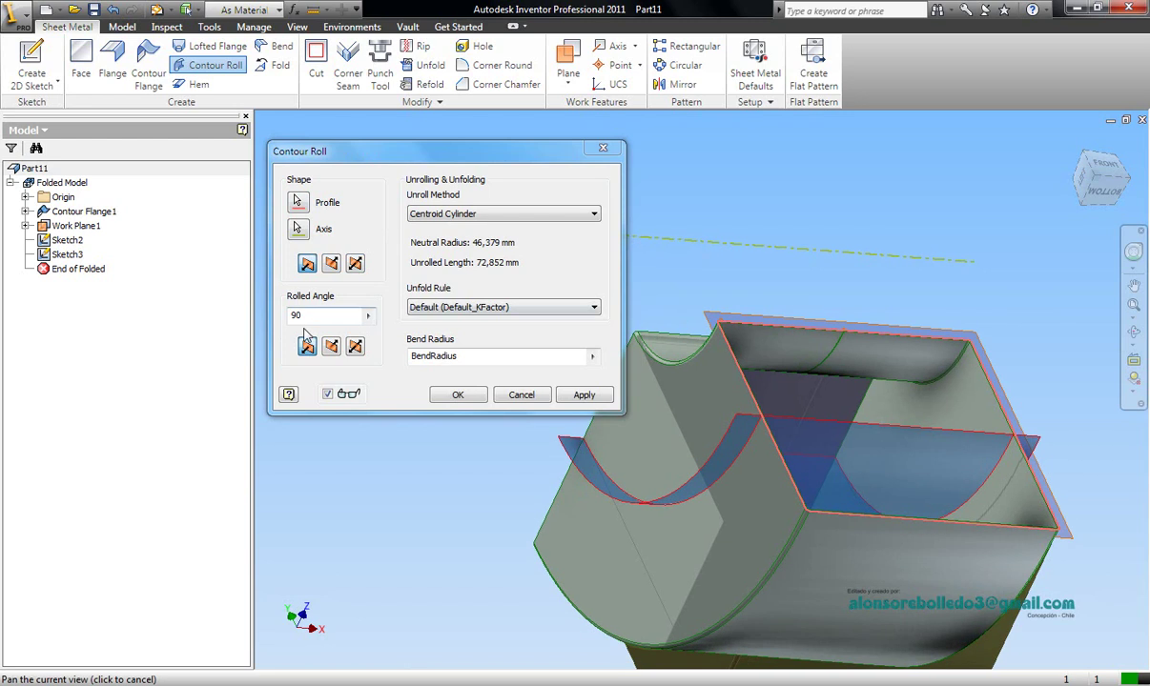
Step: Flip the 90° roll away from the box, compare the thickness sides, keep the original side, and apply the Contour Roll
left_click(331, 346)
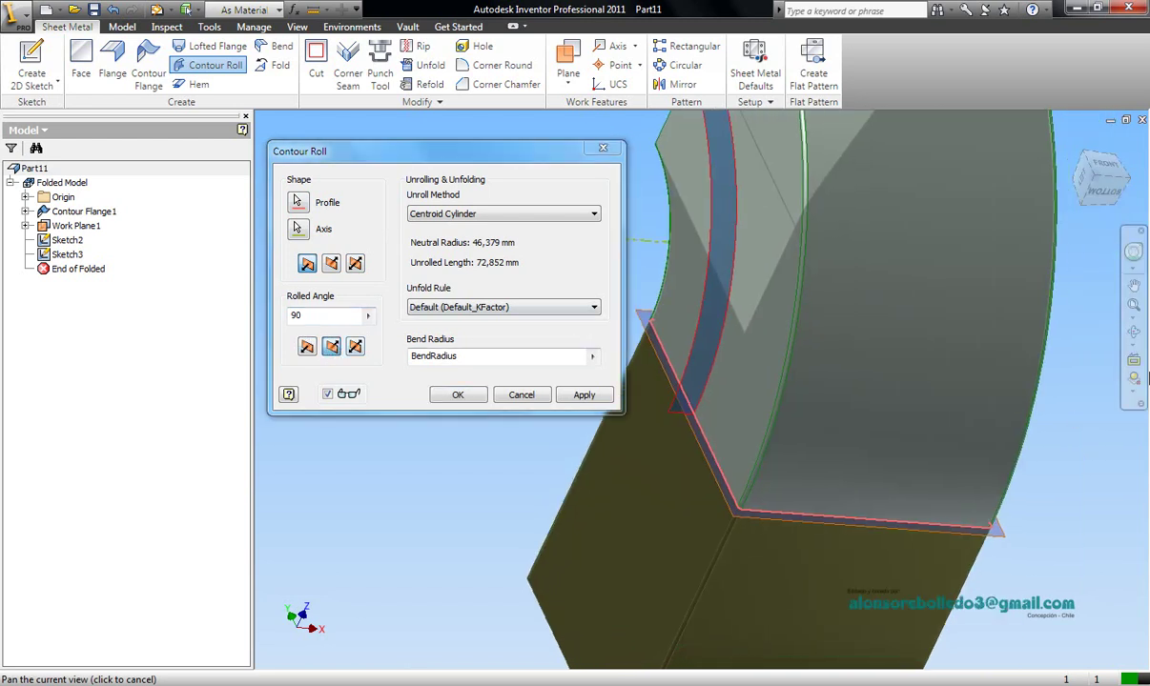
left_click(1137, 338)
left_click_drag(824, 452, 1069, 317)
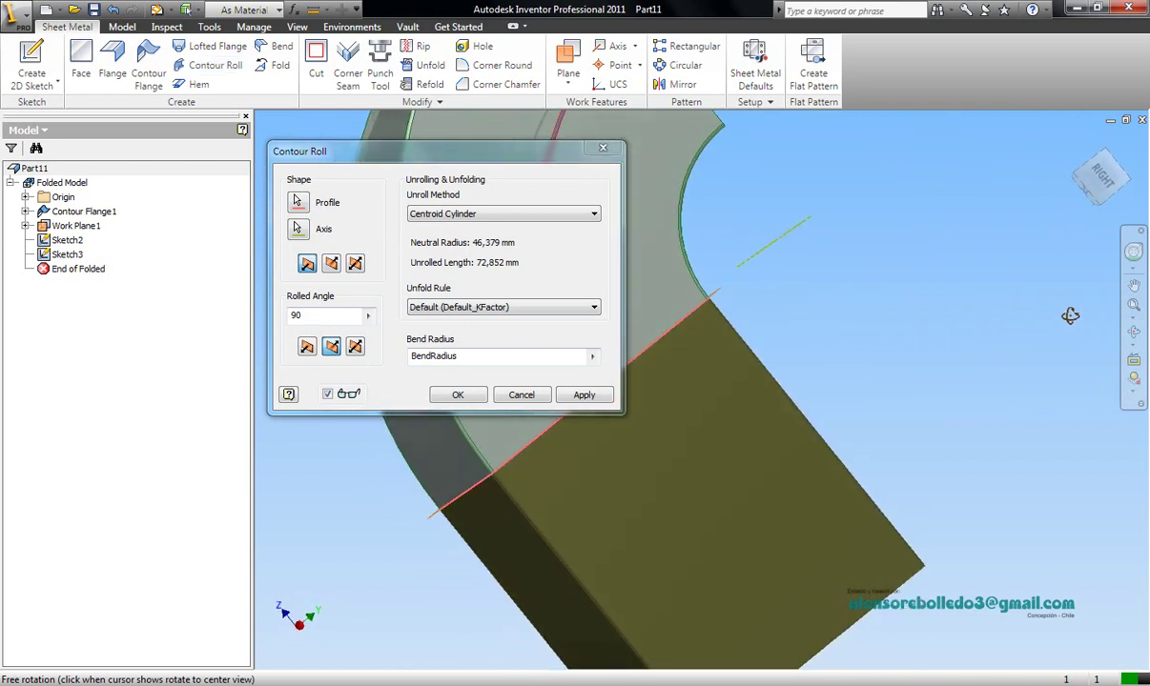
left_click_drag(686, 322, 753, 359)
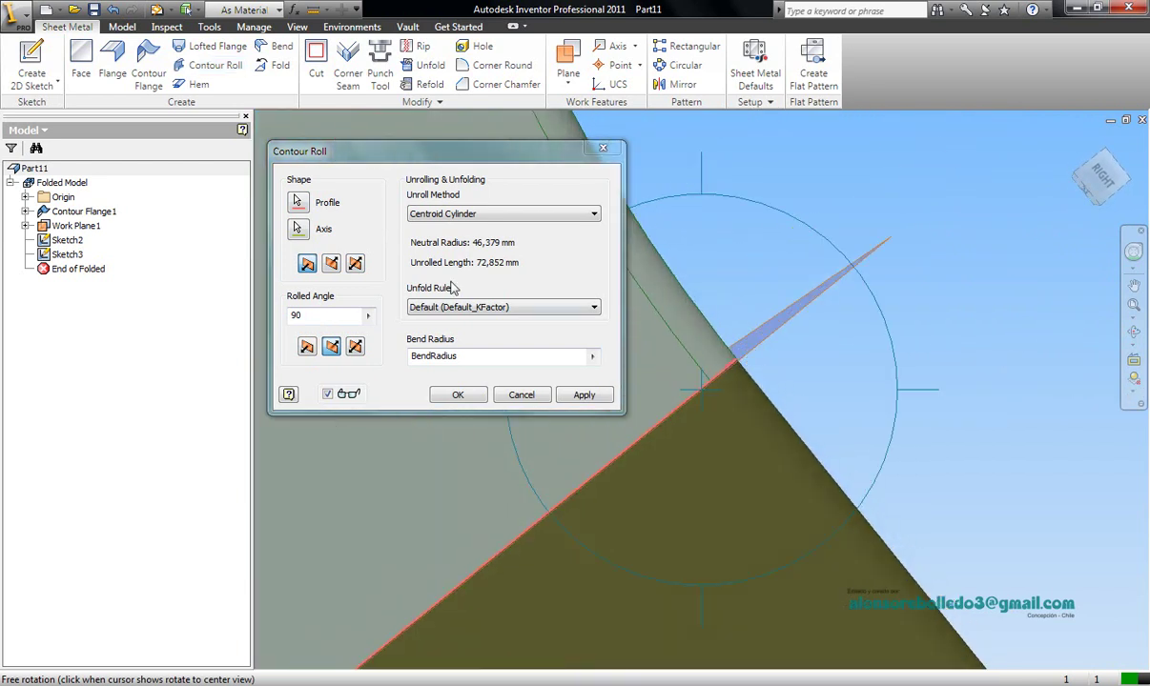
left_click(334, 268)
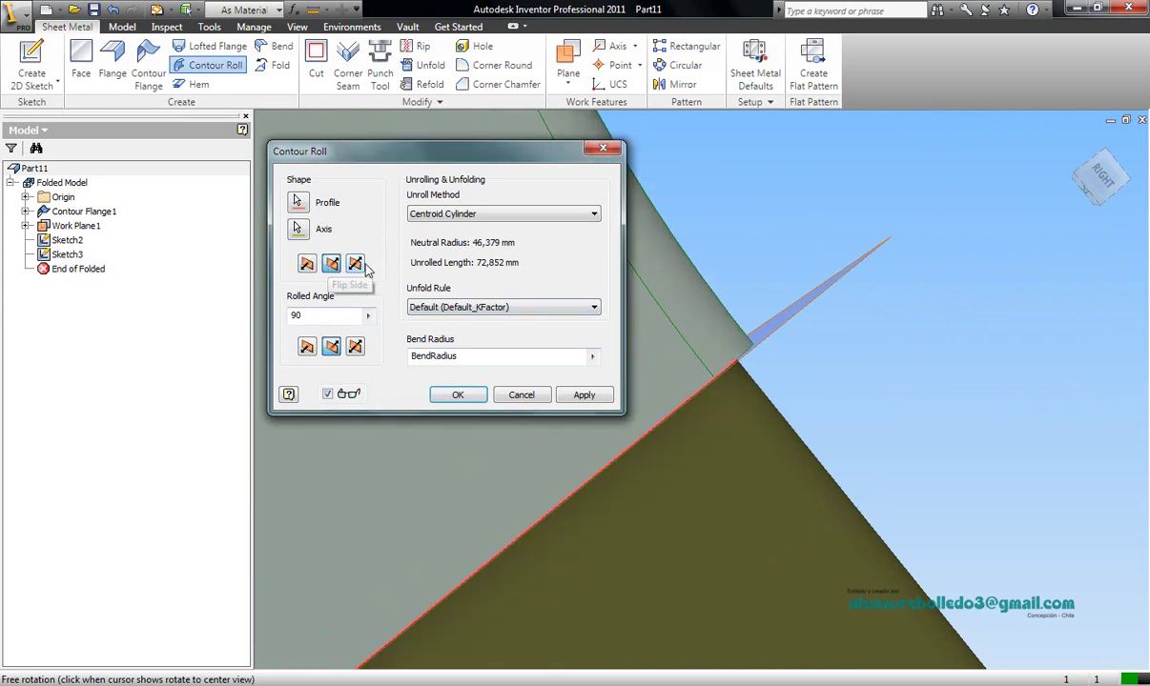
left_click(356, 265)
left_click(308, 265)
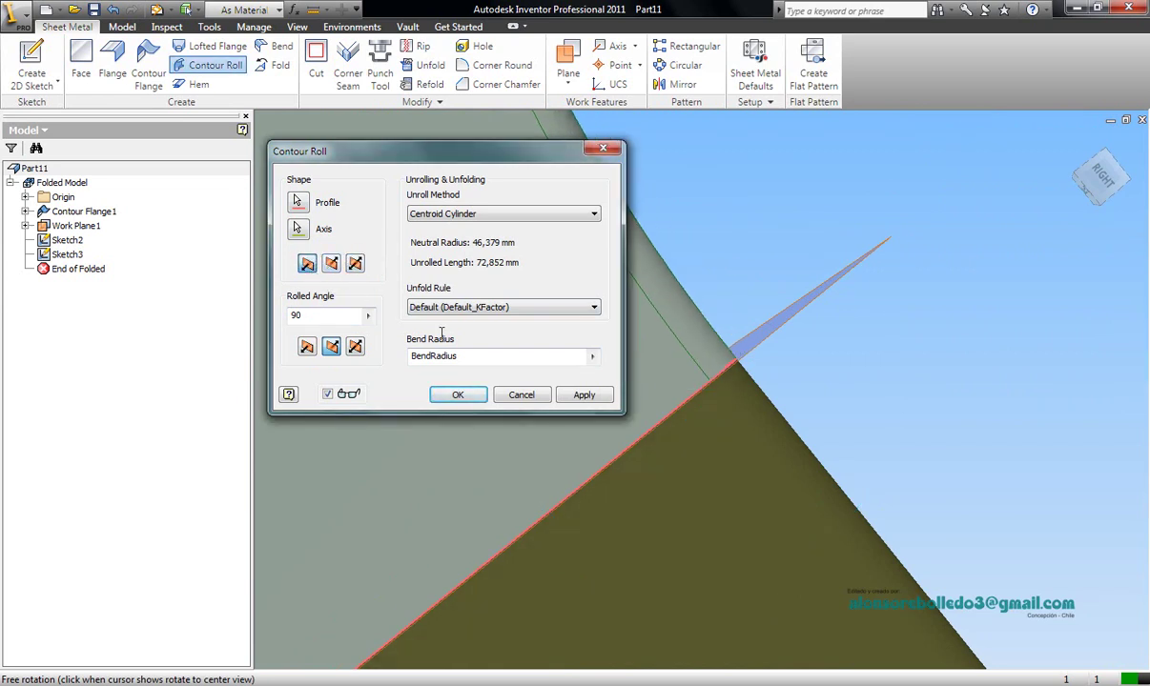
left_click(584, 395)
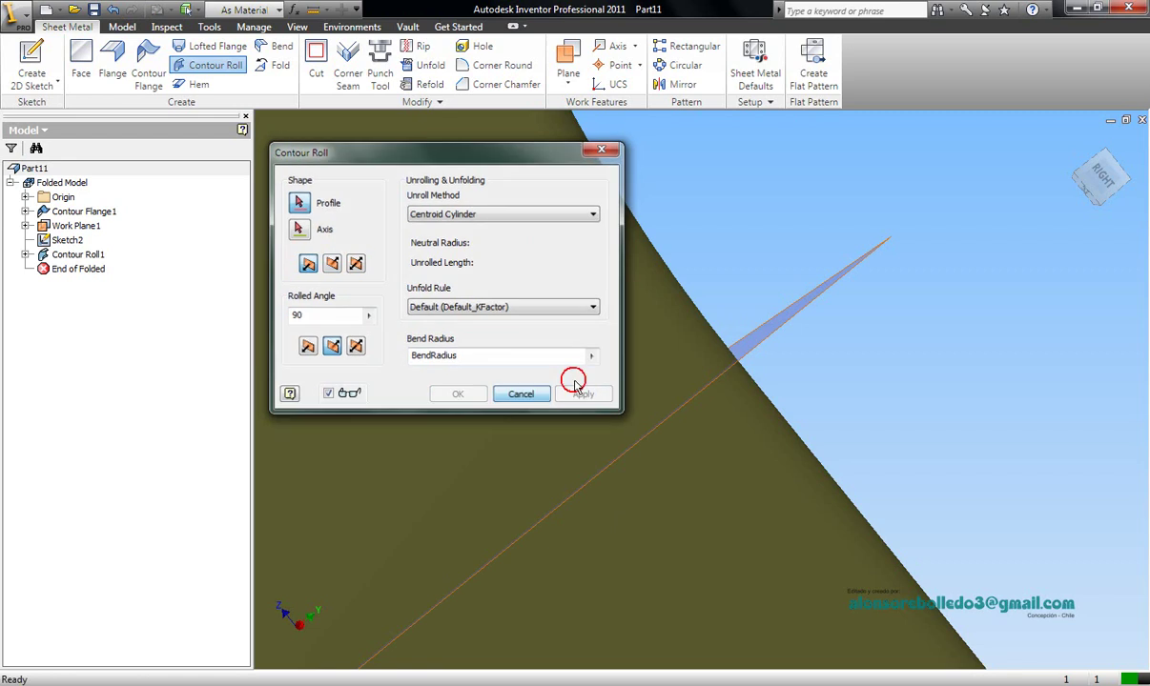
left_click(522, 394)
Step: Examine the rolled elbow and its open end from several angles
scroll(765, 349, "up", 5)
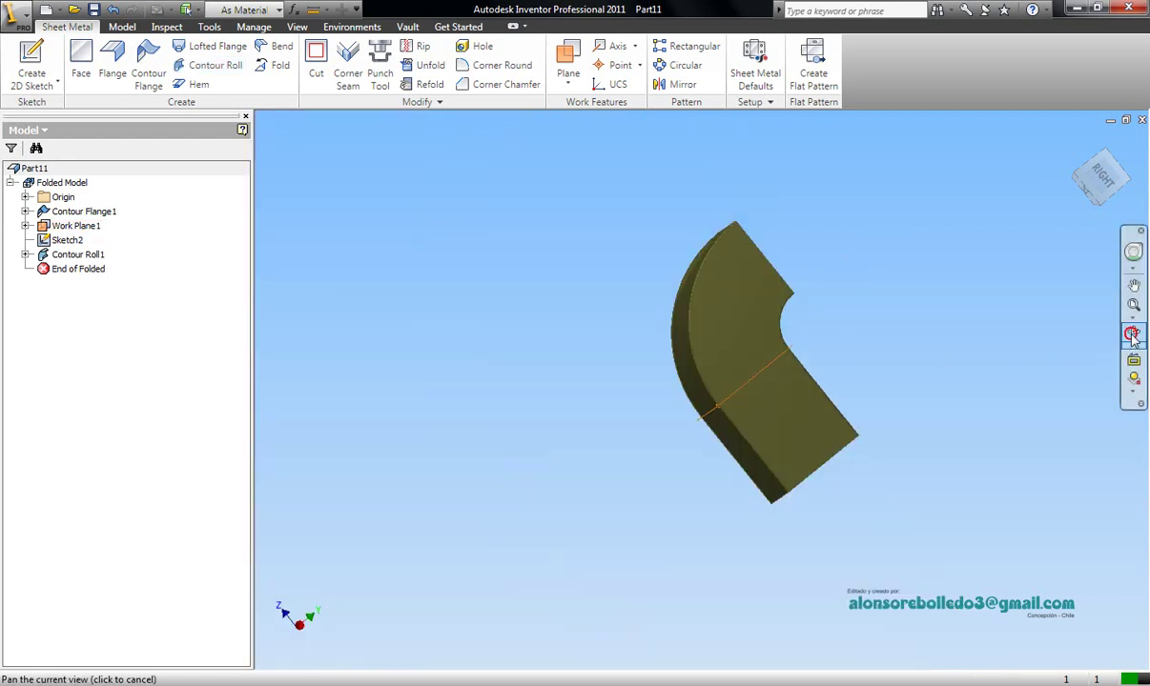
left_click(1134, 334)
left_click_drag(763, 354, 934, 400)
scroll(732, 305, "down", 4)
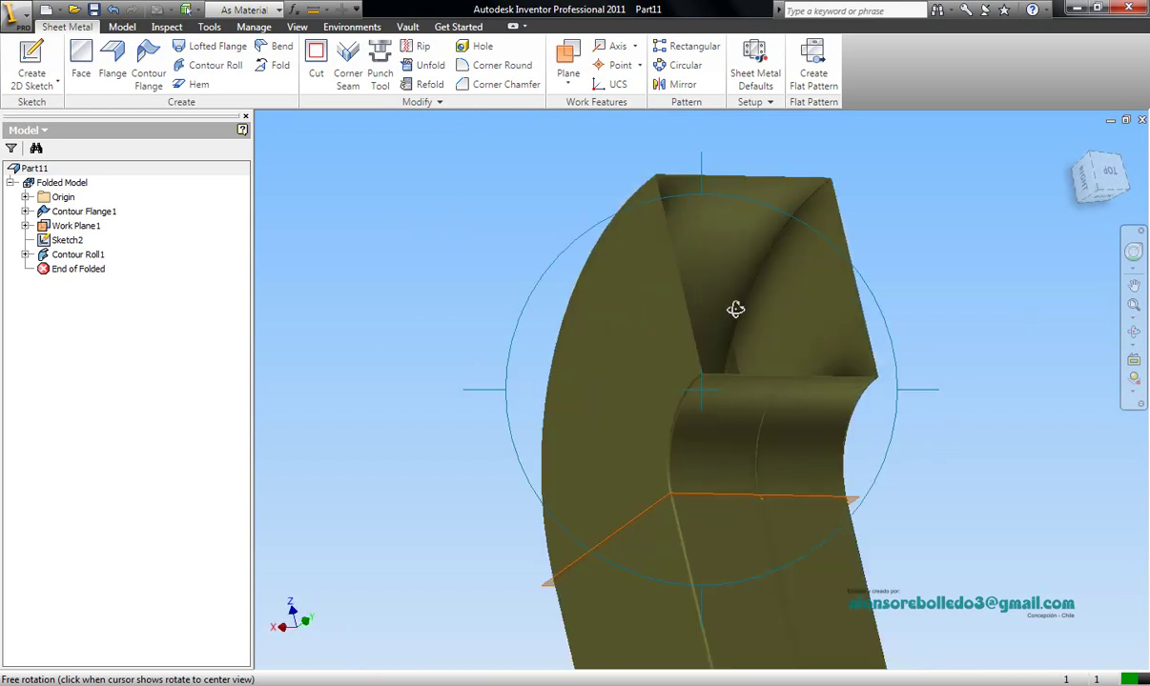
scroll(732, 305, "up", 4)
left_click_drag(775, 311, 852, 285)
right_click(850, 285)
left_click(877, 290)
scroll(854, 300, "down", 5)
left_click(1144, 333)
left_click_drag(821, 313, 693, 331)
scroll(591, 343, "up", 3)
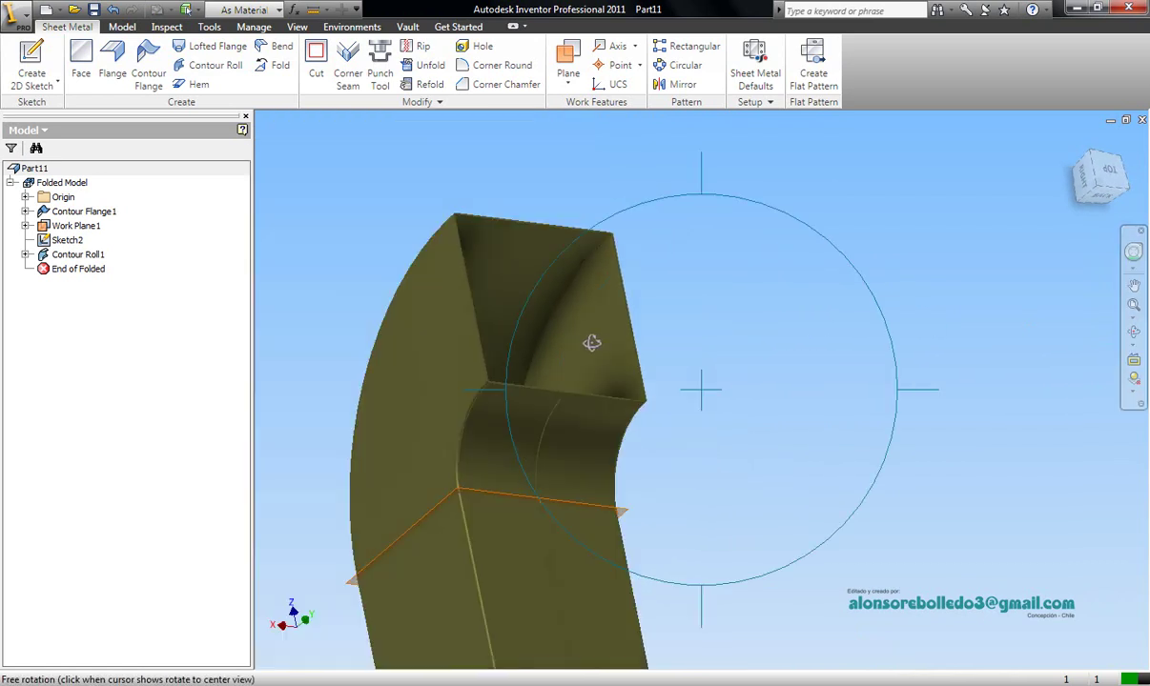
key("Escape")
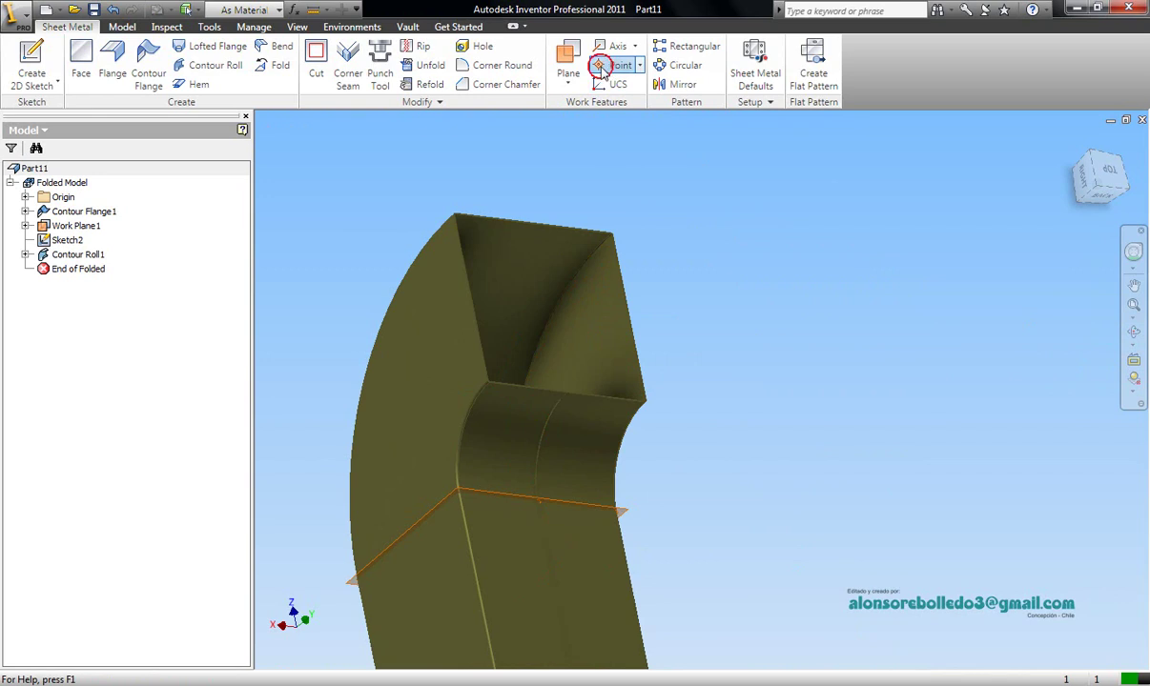
Step: Create two work points at the elbow's open end, at the inner corners along the outer curved wall
left_click(611, 69)
scroll(463, 233, "down", 6)
middle_click_drag(413, 193, 652, 367)
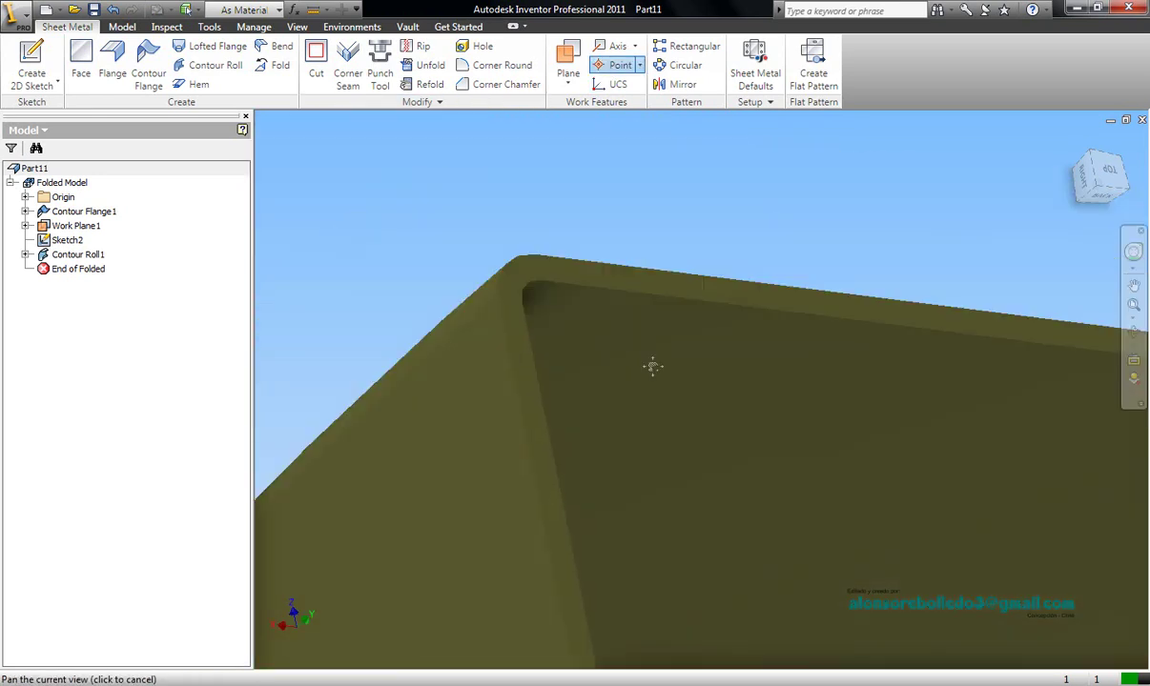
left_click(552, 305)
scroll(604, 329, "down", 2)
scroll(604, 324, "up", 3)
middle_click_drag(799, 306, 464, 212)
left_click(615, 66)
scroll(728, 288, "down", 3)
scroll(727, 292, "down", 3)
left_click(655, 284)
scroll(718, 282, "up", 3)
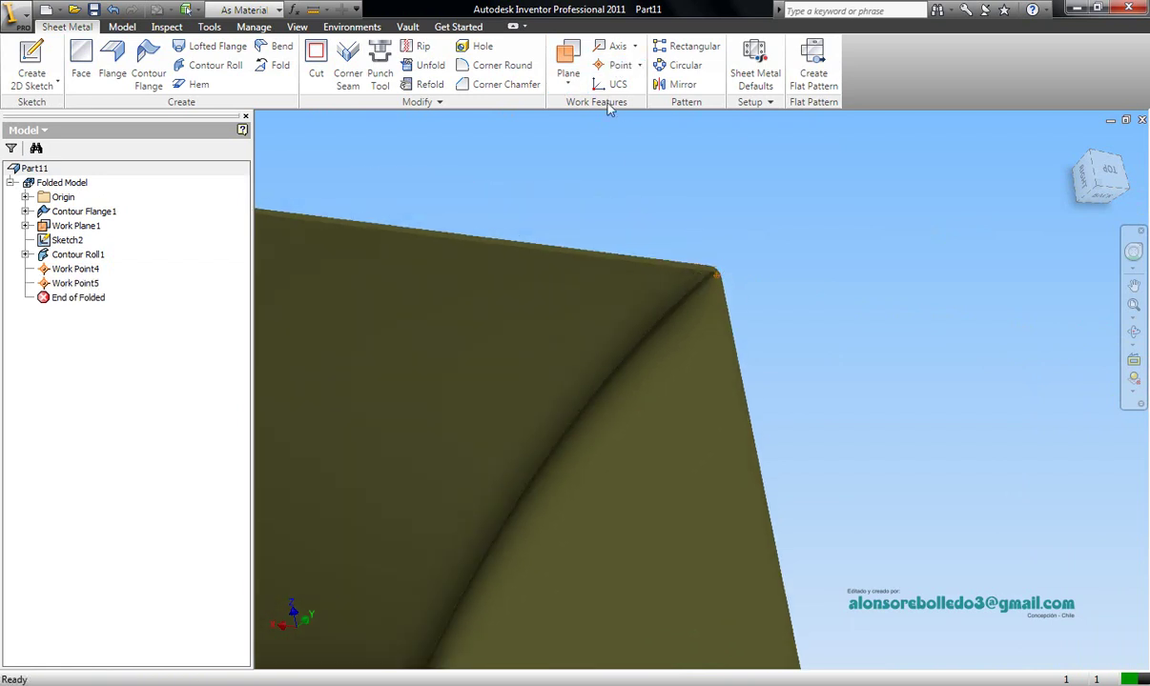
Step: Create a work point at the gap's edge on the elbow's open end, on the tightly curved wall
left_click(615, 65)
scroll(796, 324, "up", 5)
scroll(804, 321, "down", 5)
scroll(719, 423, "down", 4)
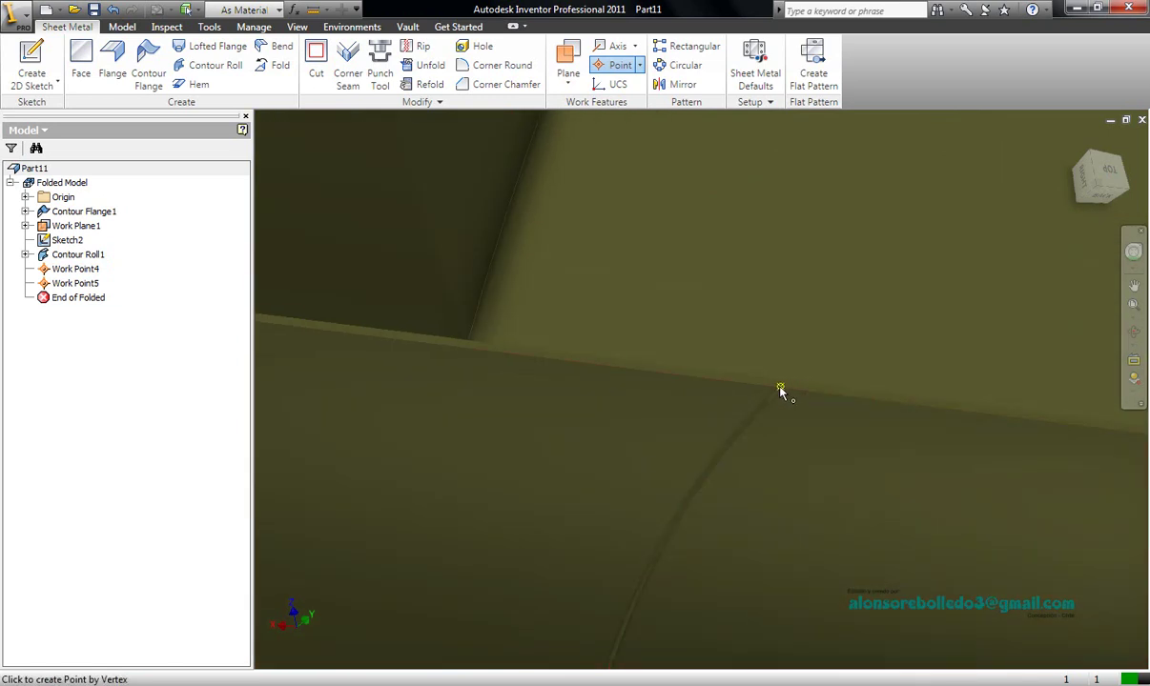
left_click(779, 391)
scroll(796, 379, "up", 5)
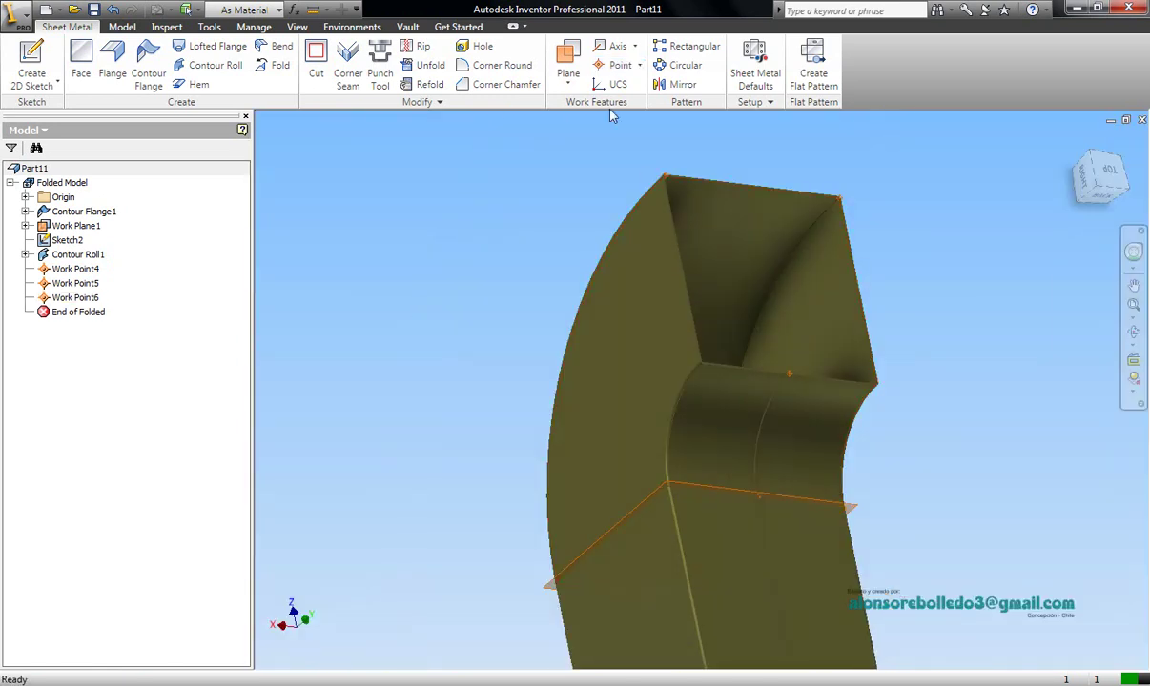
Step: Create a work plane through the three work points at the elbow's open end
left_click(567, 62)
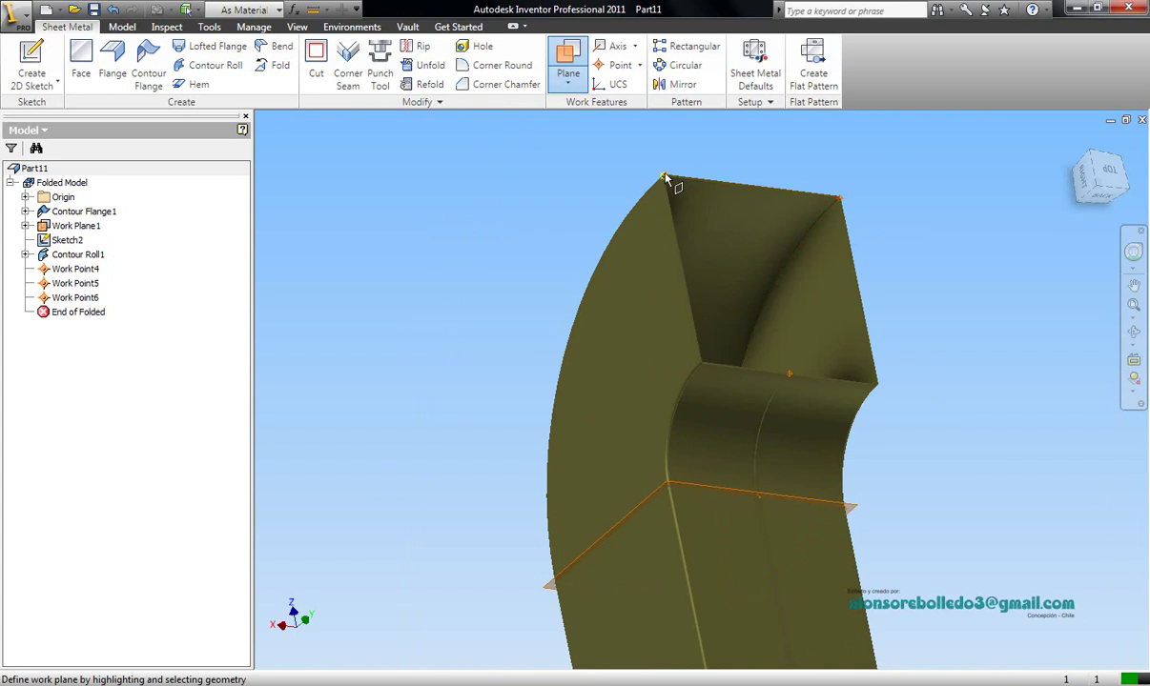
scroll(660, 177, "down", 3)
left_click(719, 197)
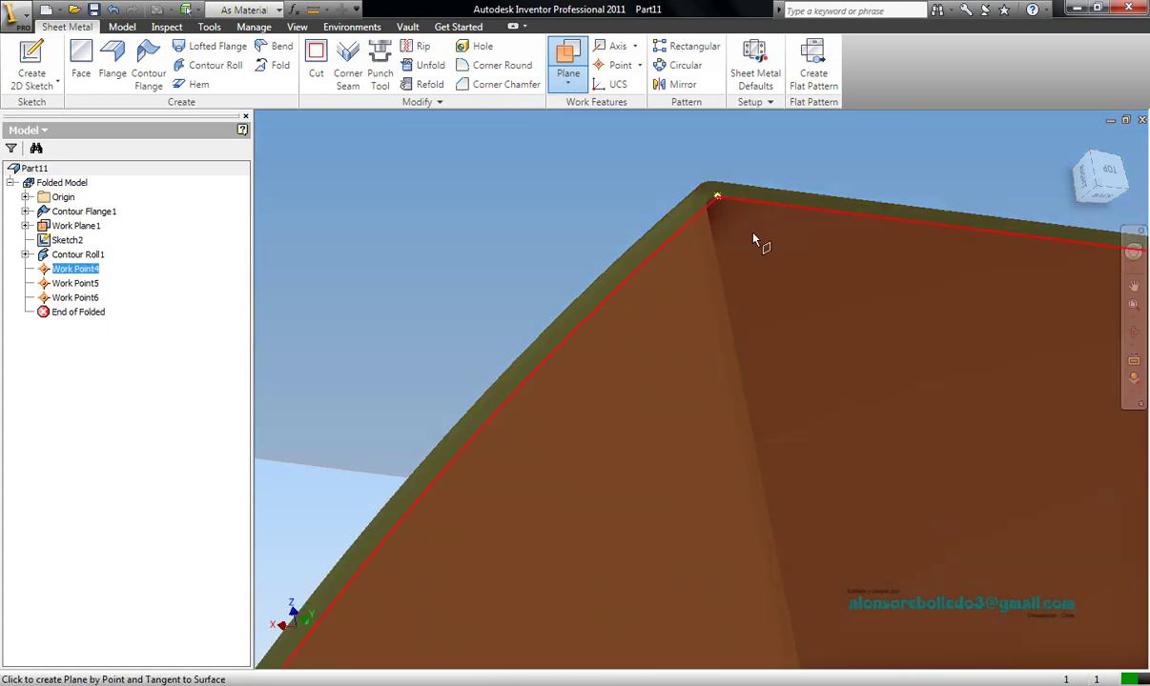
scroll(896, 282, "up", 4)
scroll(560, 243, "down", 3)
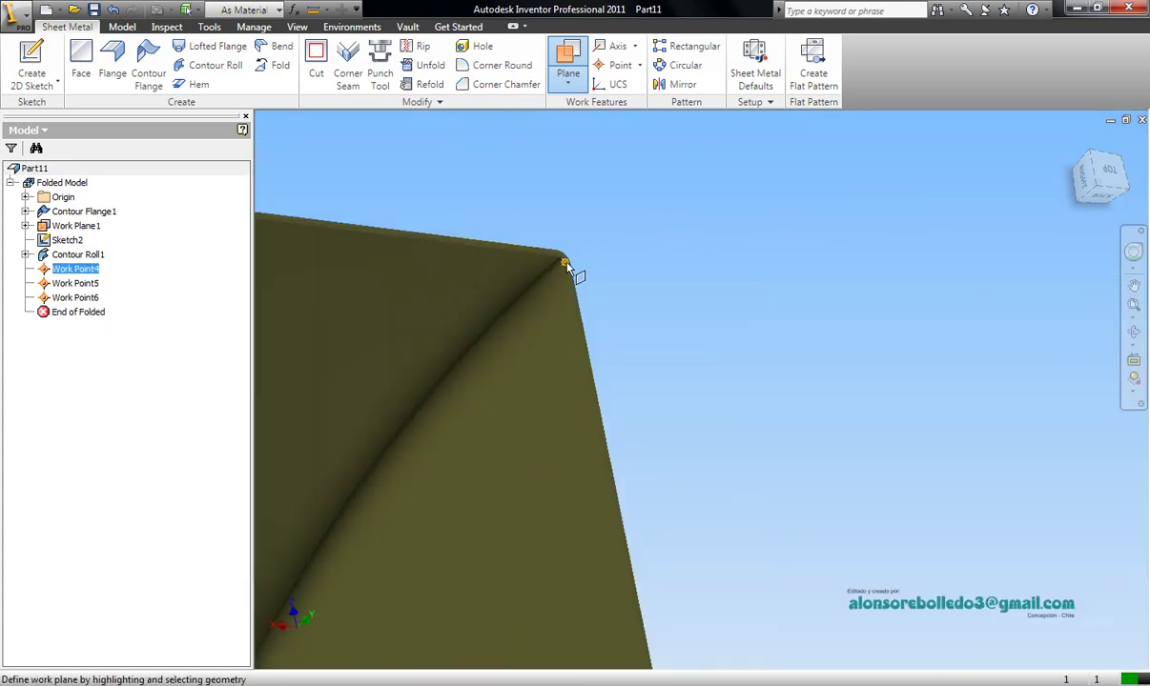
left_click(566, 264)
scroll(583, 286, "up", 3)
scroll(572, 410, "down", 5)
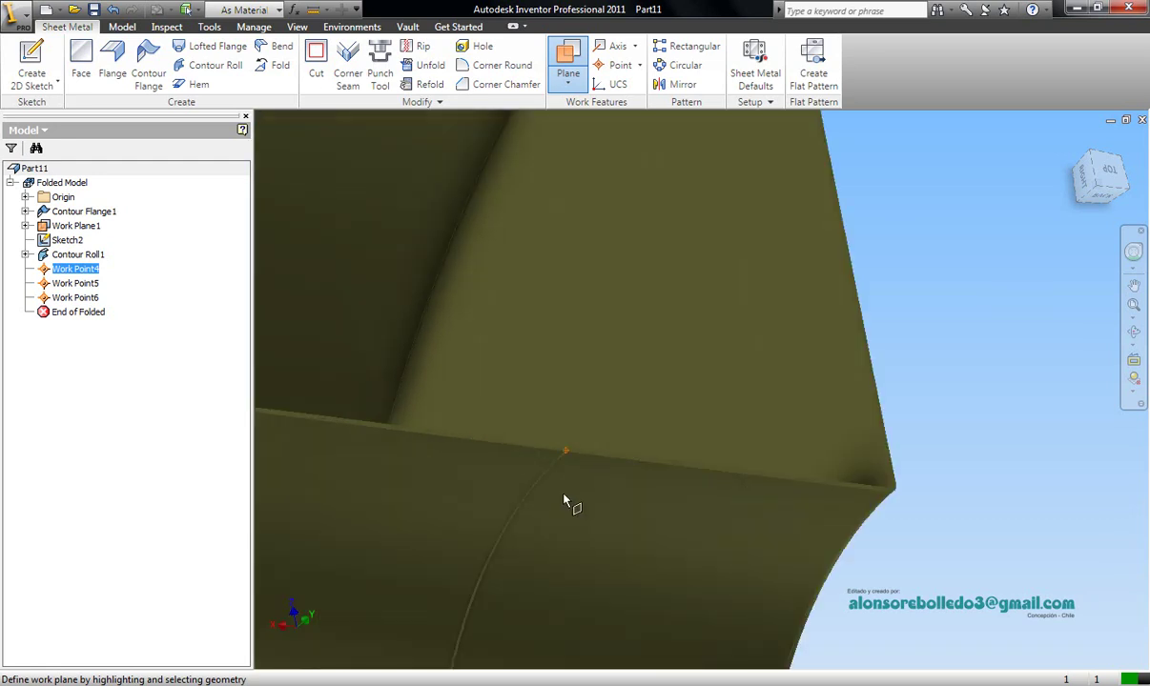
left_click(565, 453)
scroll(809, 402, "up", 5)
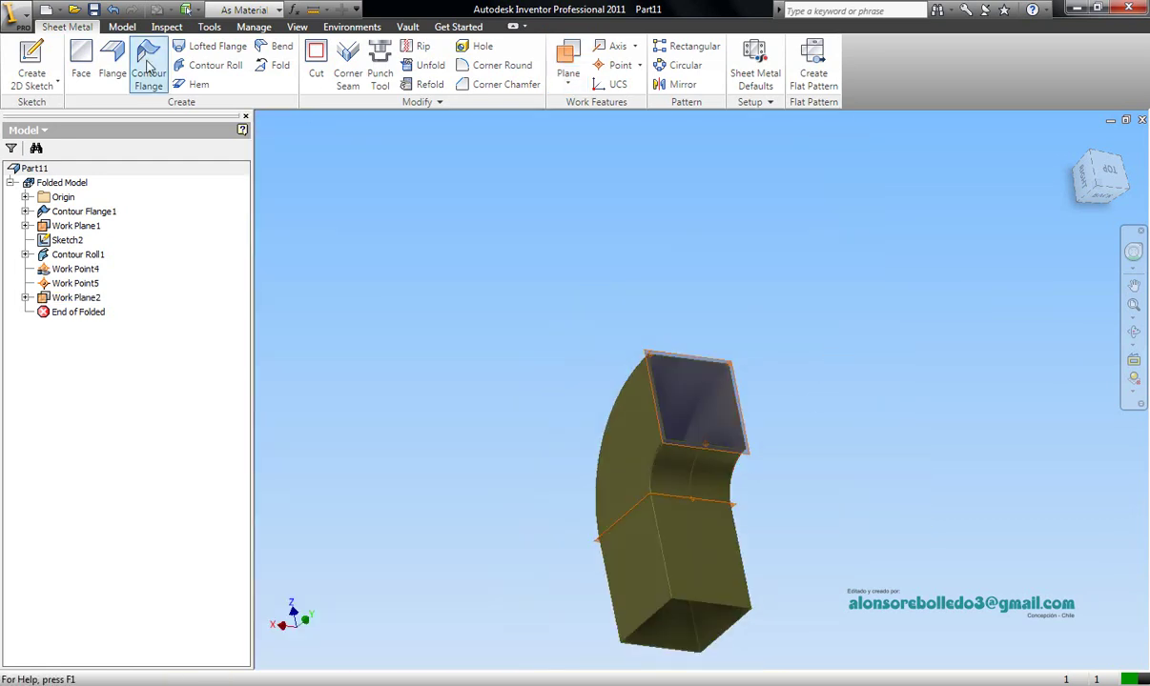
Step: Start a sketch on the work plane at the elbow's open end and view it face-on
left_click(31, 59)
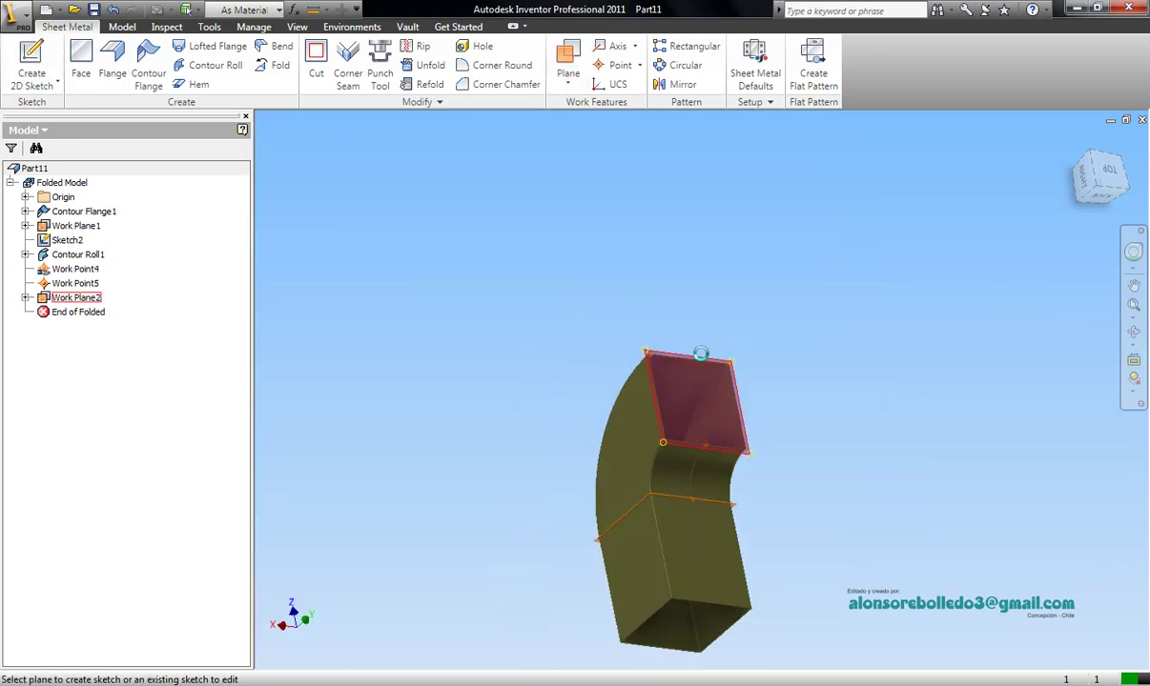
left_click(699, 354)
left_click(1133, 362)
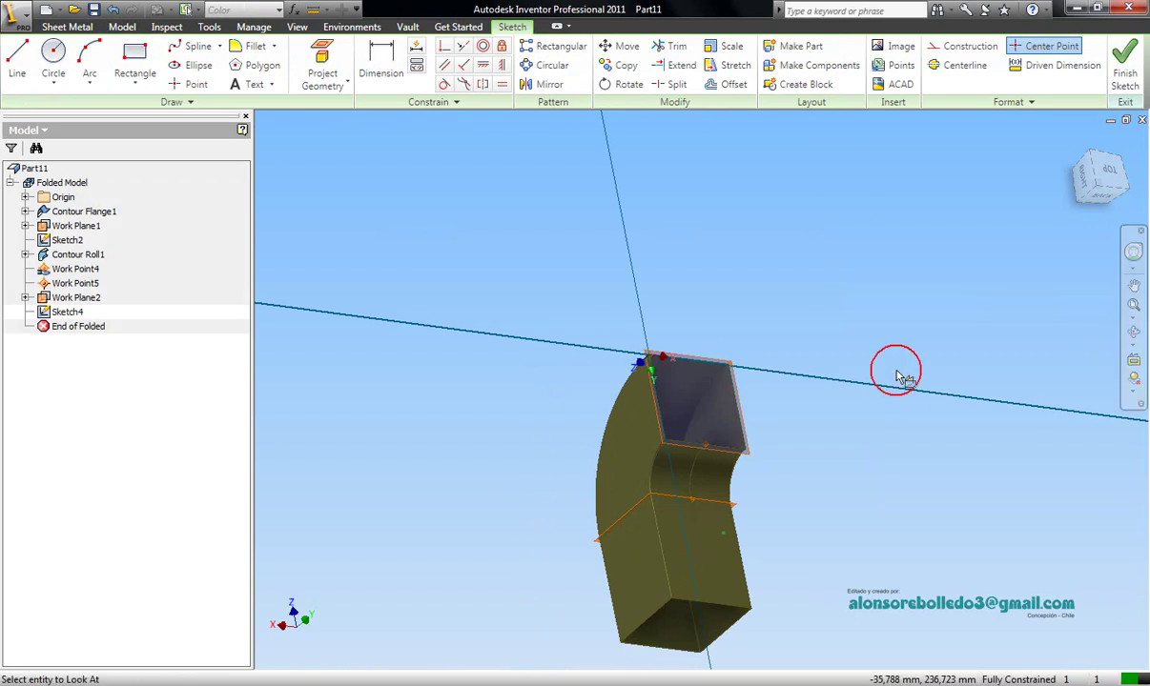
left_click(720, 363)
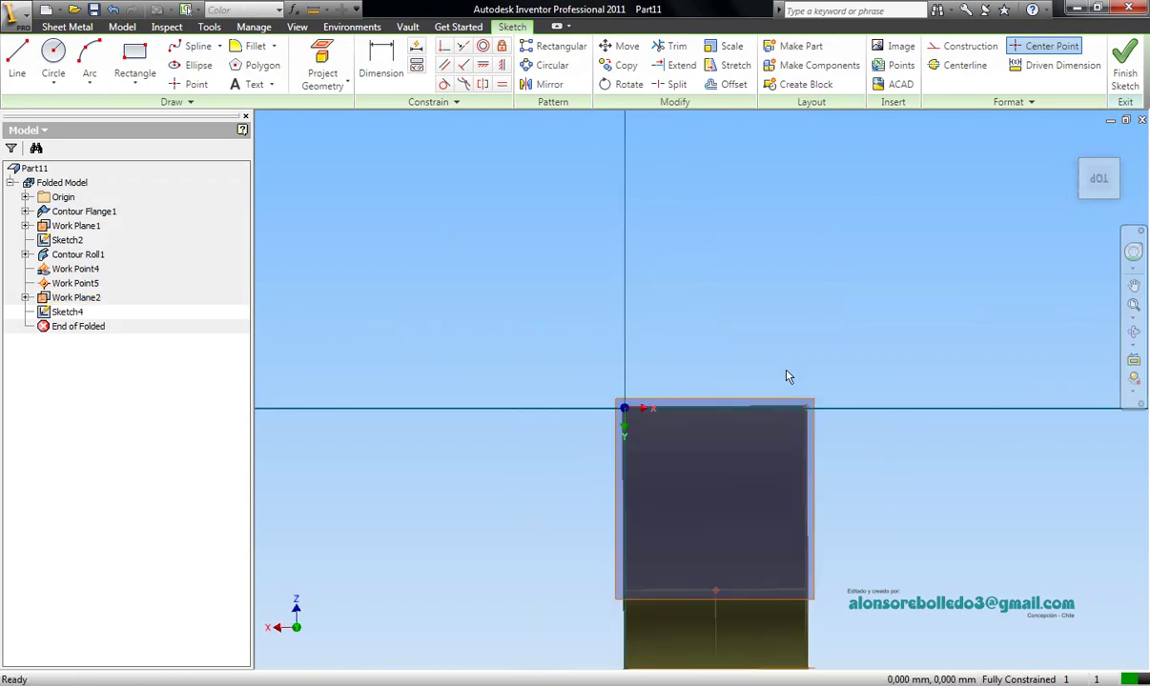
Step: Sketch a horizontal line about 57 mm long above the duct opening, outside its outer curved wall, and make it a centerline
left_click(18, 59)
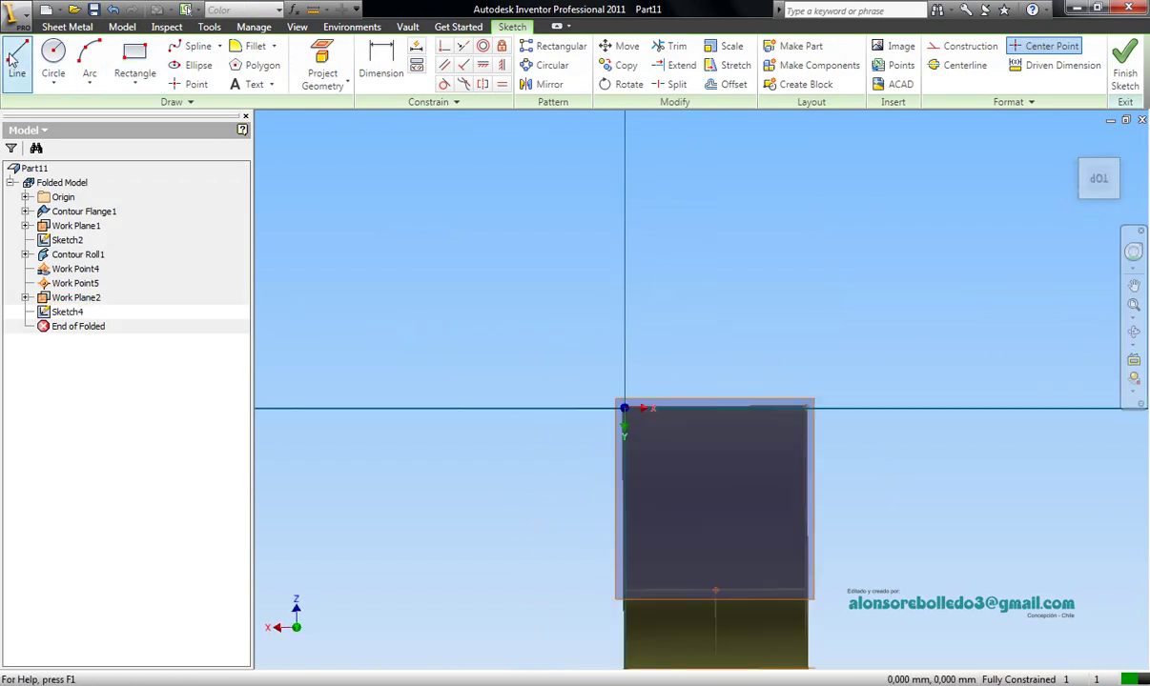
left_click(602, 326)
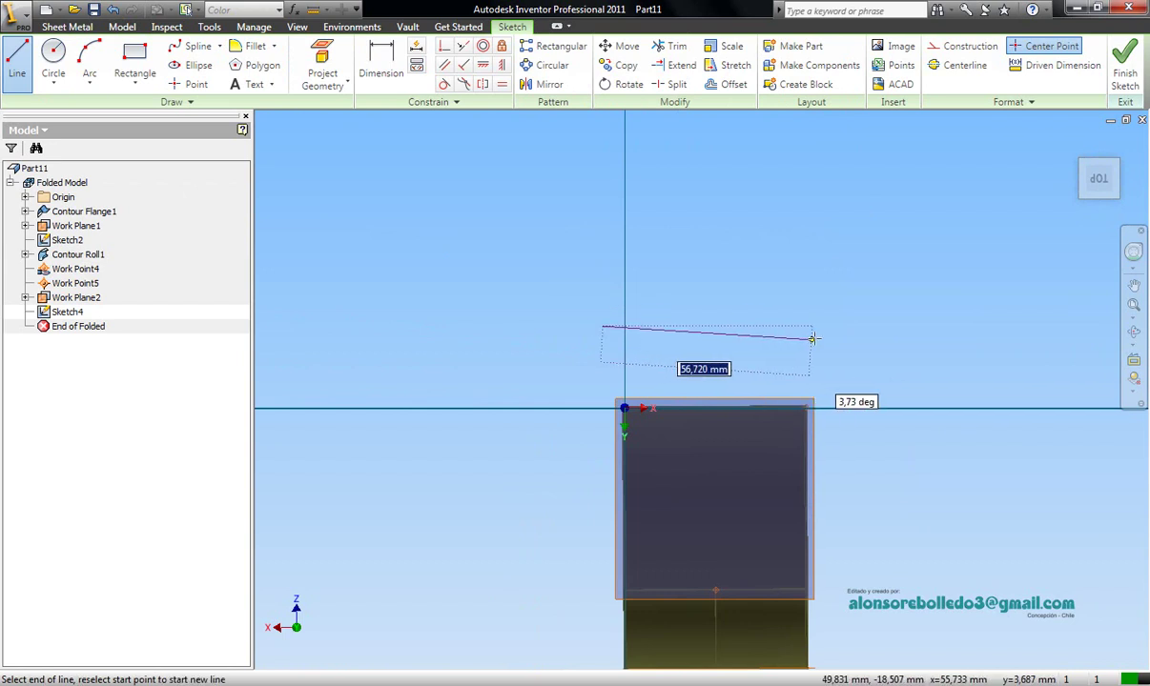
left_click(814, 327)
right_click(815, 329)
left_click(857, 334)
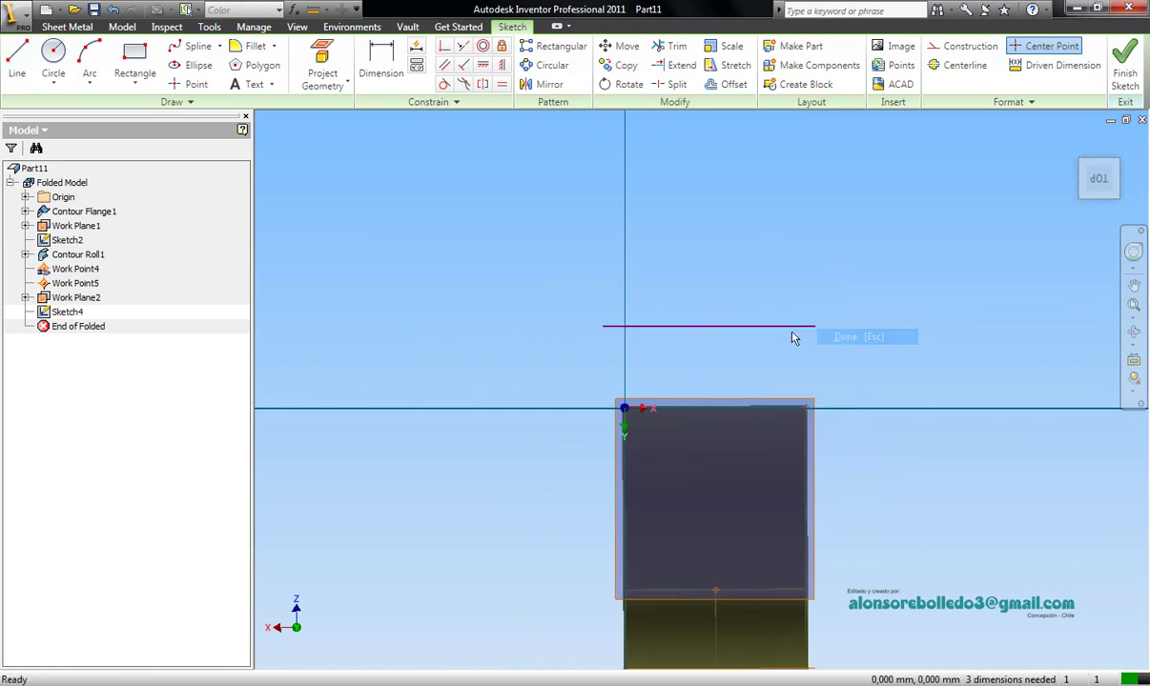
left_click(946, 67)
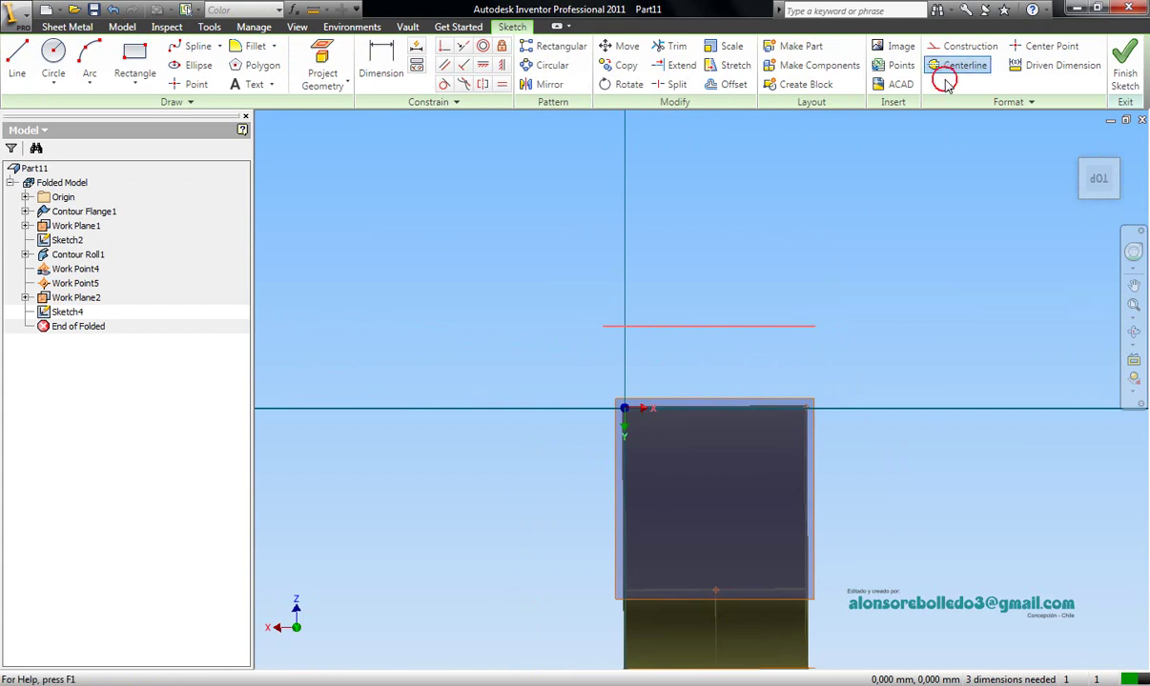
Step: Project the outer end edges of one side wall, its corner bend and the outer curved wall into the sketch
left_click(1134, 332)
left_click_drag(898, 400, 923, 327)
right_click(803, 218)
left_click(831, 227)
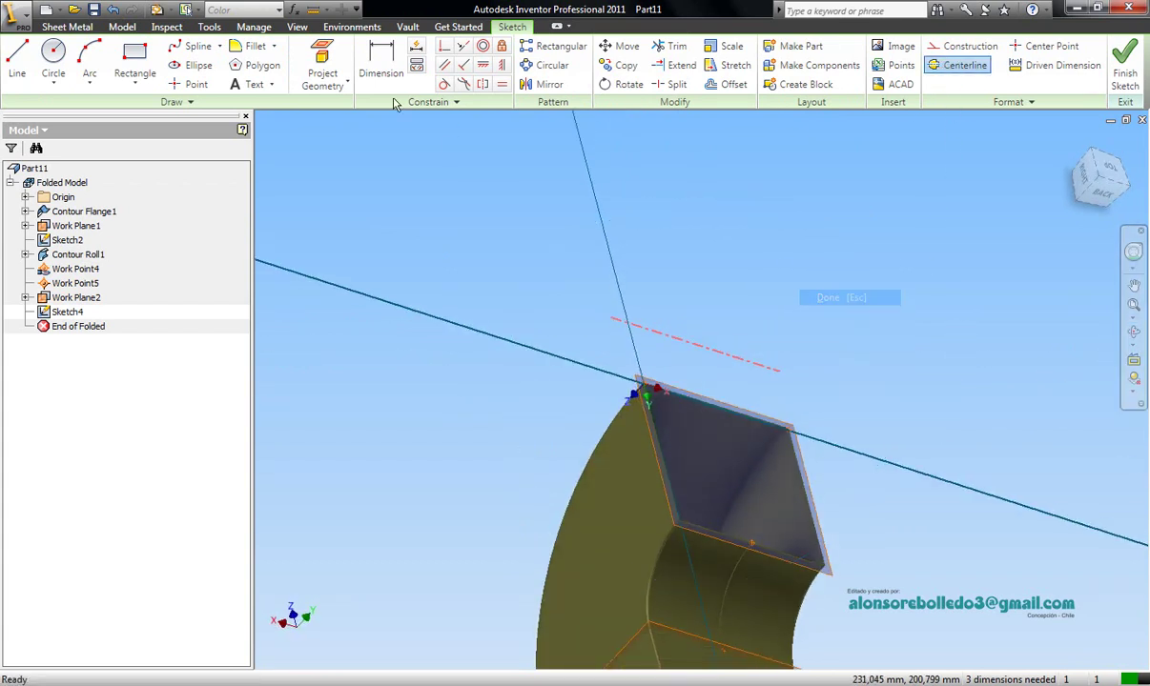
left_click(322, 66)
scroll(639, 466, "up", 6)
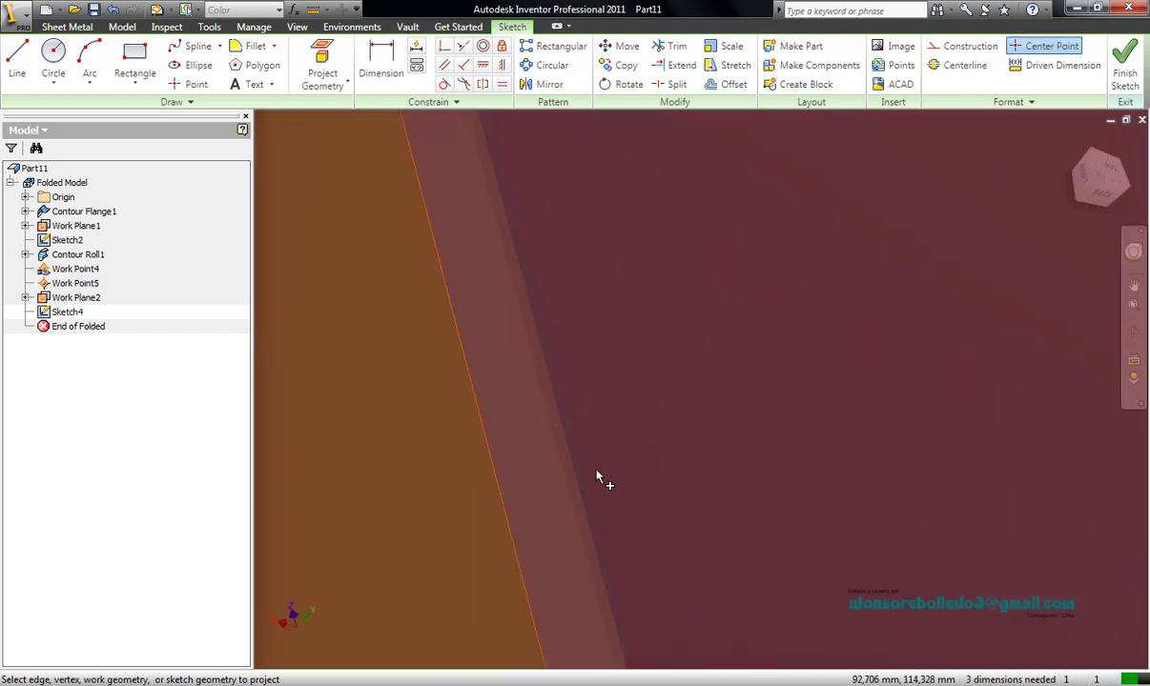
left_click(601, 432)
middle_click_drag(667, 391, 715, 601)
middle_click_drag(649, 311, 694, 591)
left_click(482, 284)
left_click(533, 294)
Step: Project the outer edges of the outer curved wall's other corner bend and the opposite side wall
middle_click_drag(949, 475, 442, 331)
middle_click_drag(869, 410, 526, 290)
middle_click_drag(1011, 444, 395, 253)
middle_click_drag(782, 397, 543, 335)
scroll(545, 335, "down", 3)
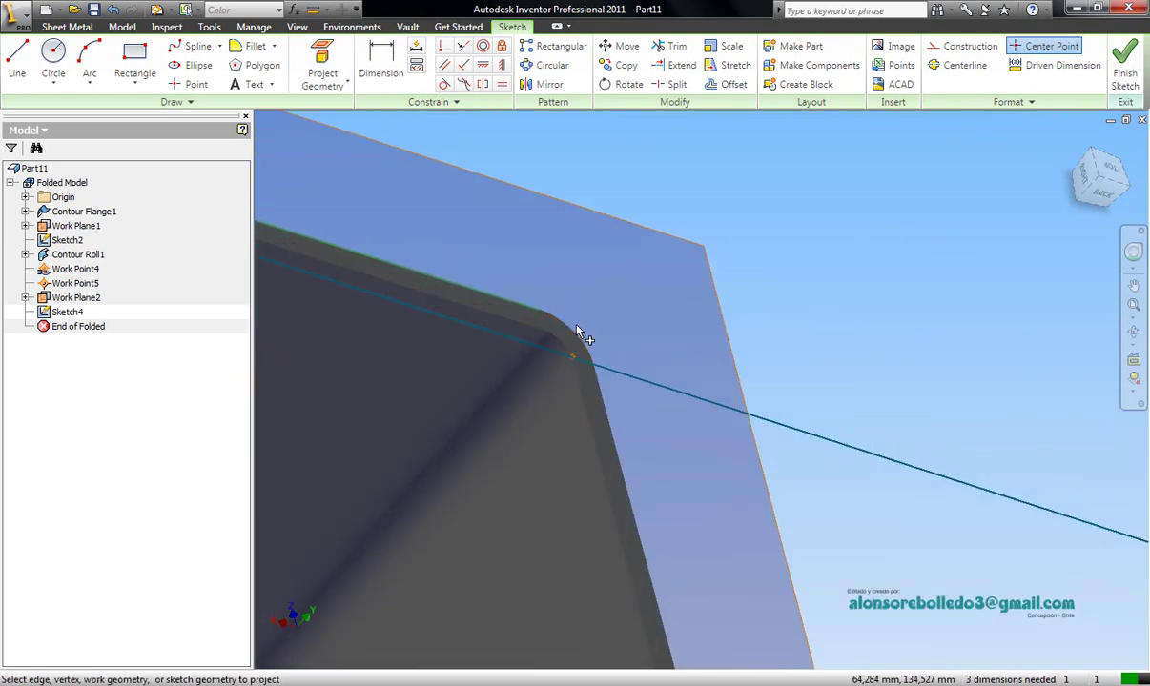
left_click(573, 330)
left_click(602, 397)
Step: Project the outer edges of the next corner bend and the adjoining part of the gapped, tightly curved wall
scroll(701, 410, "up", 4)
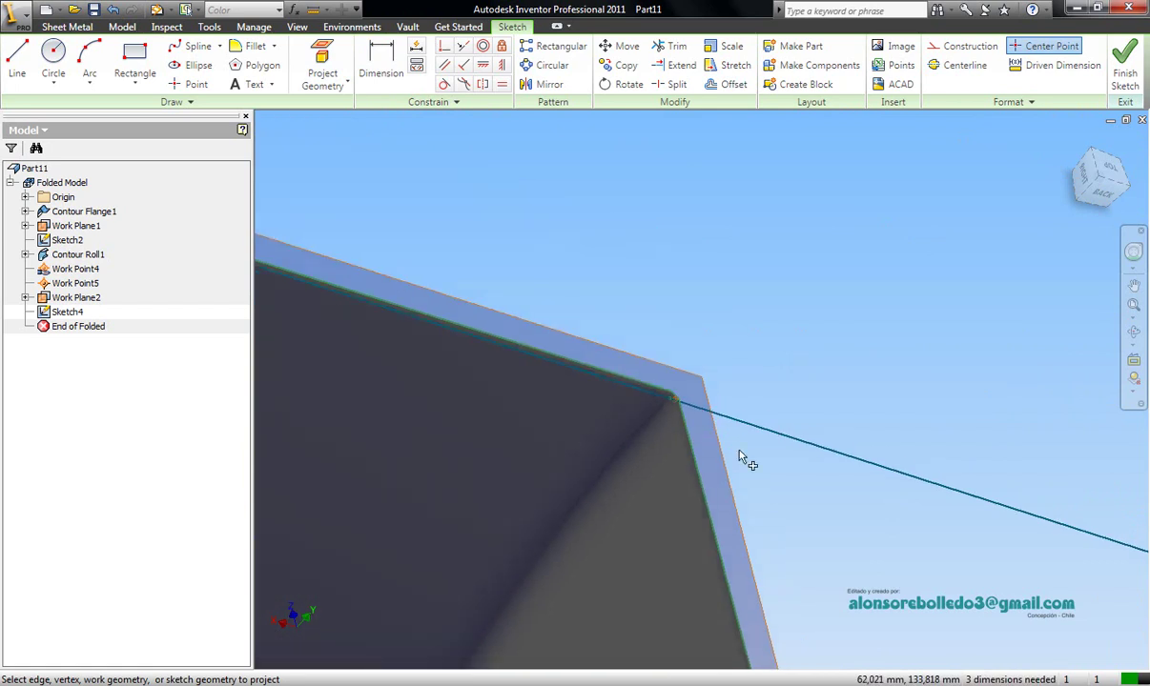
middle_click_drag(748, 462, 724, 234)
middle_click_drag(753, 574, 711, 239)
scroll(813, 612, "down", 4)
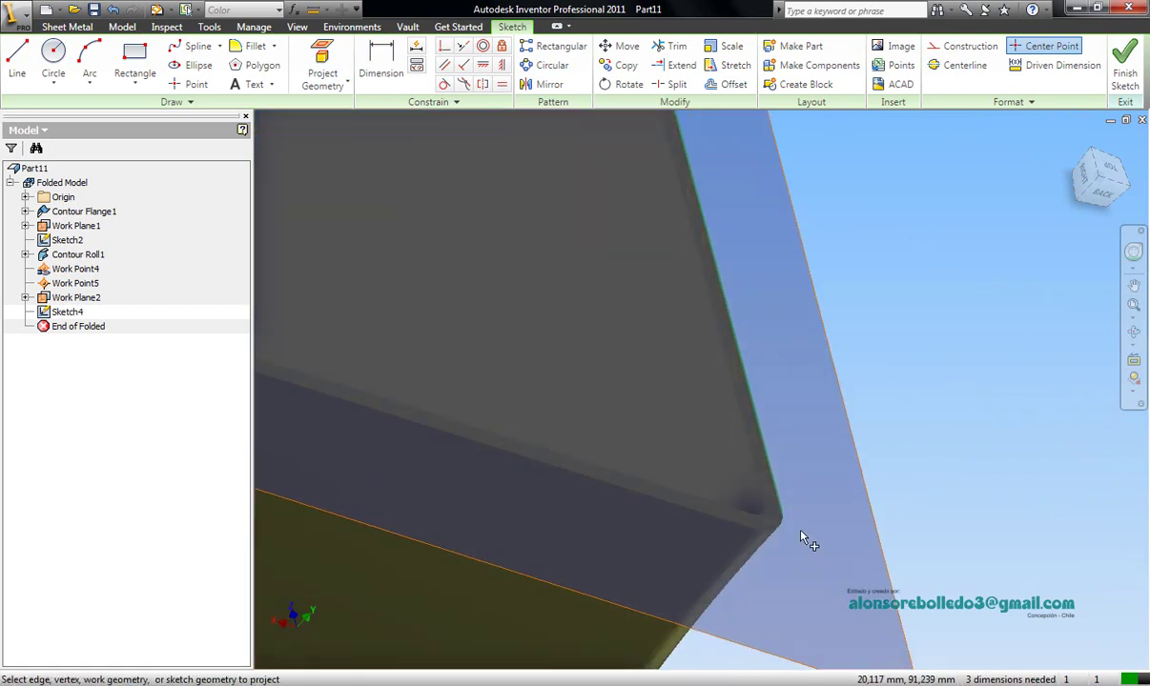
left_click(773, 534)
left_click(744, 529)
Step: Project the outer edges of the gapped wall's remaining part and the last corner bend, and finish the sketch
scroll(686, 530, "up", 4)
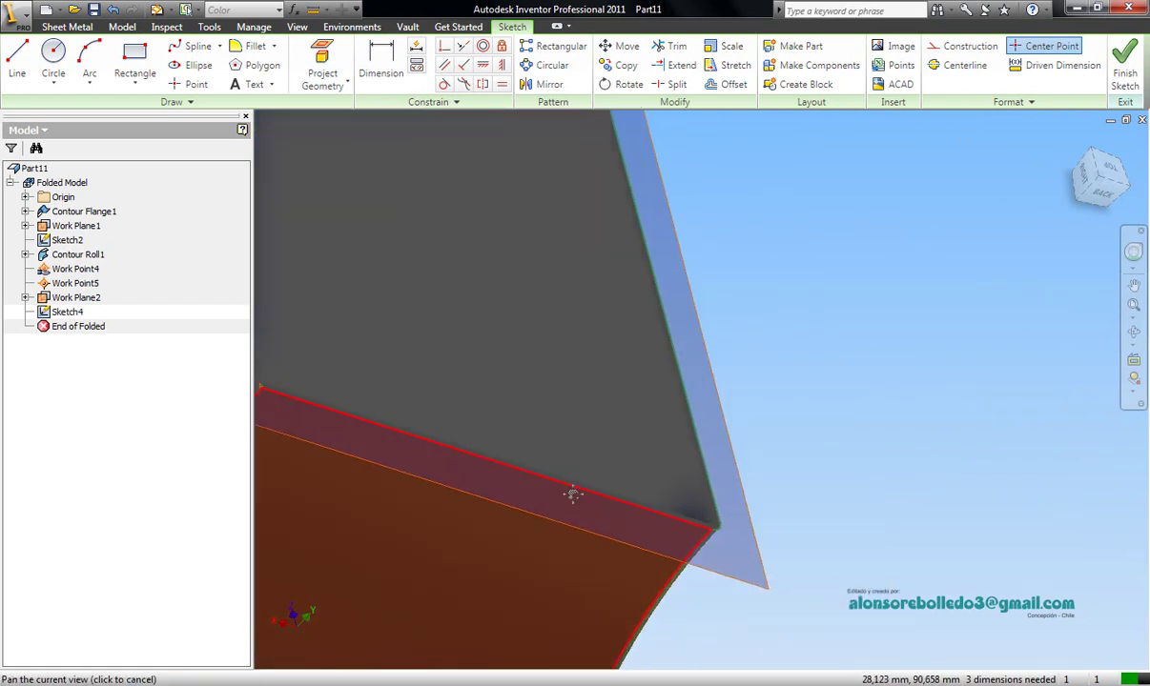
middle_click_drag(323, 444, 823, 547)
left_click(712, 478)
middle_click_drag(730, 496, 1124, 629)
scroll(724, 509, "down", 3)
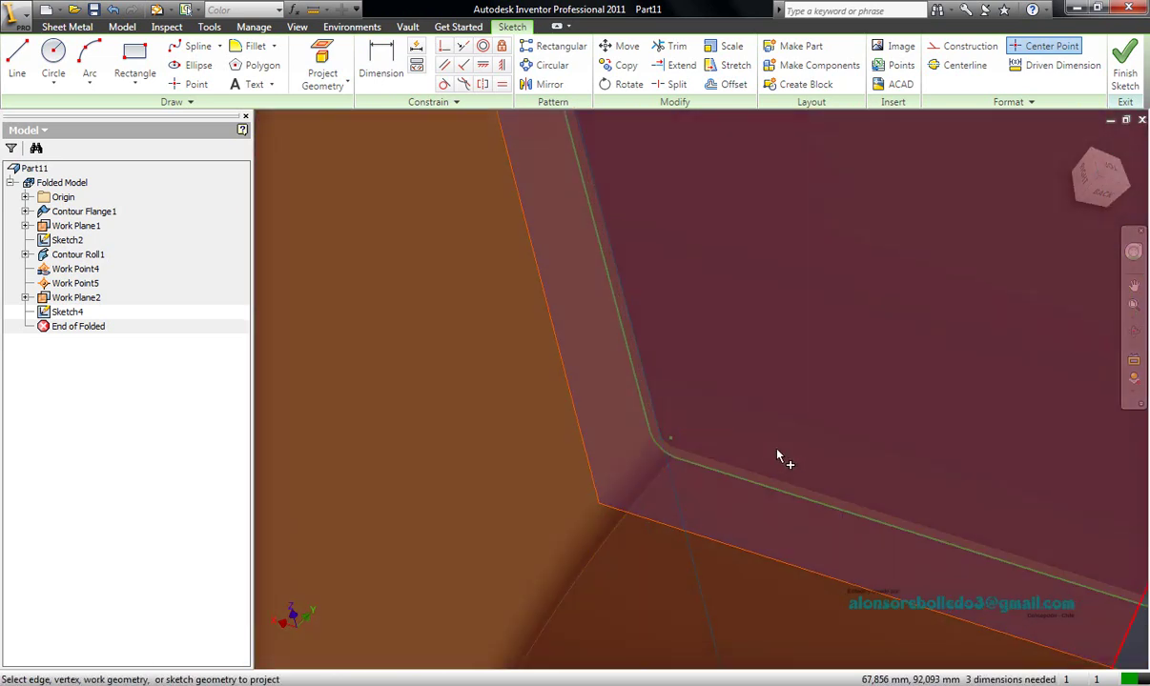
scroll(753, 454, "down", 5)
left_click(1125, 69)
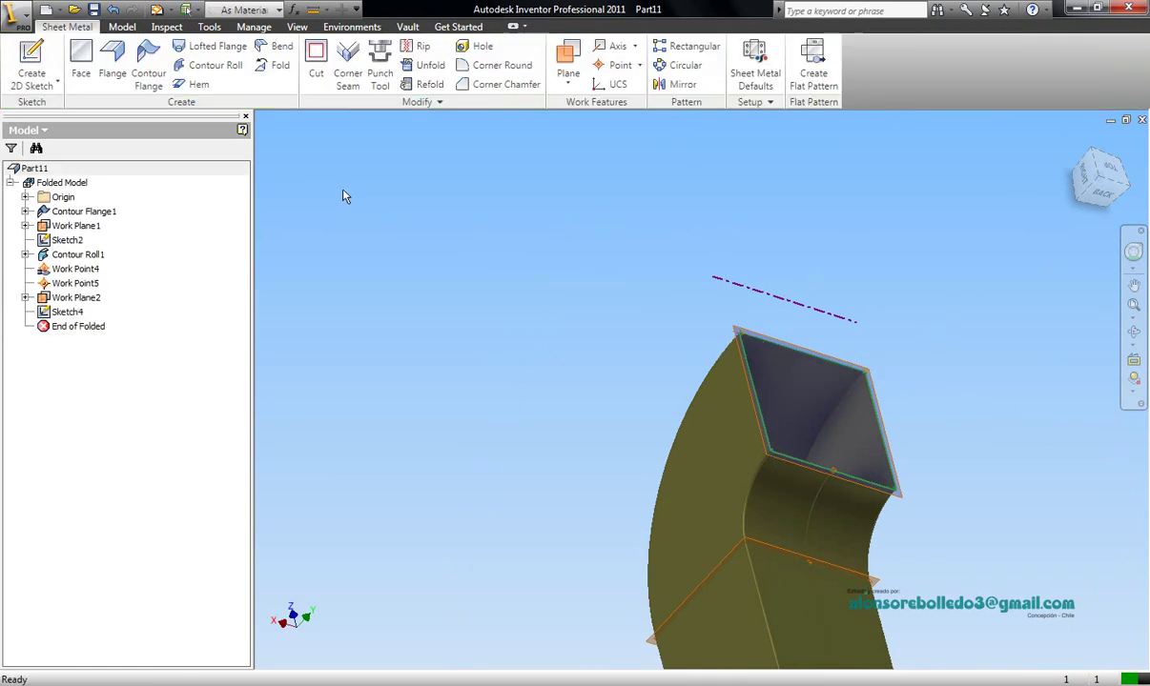
Step: Start a Contour Roll with the projected duct outline as its profile
left_click(212, 65)
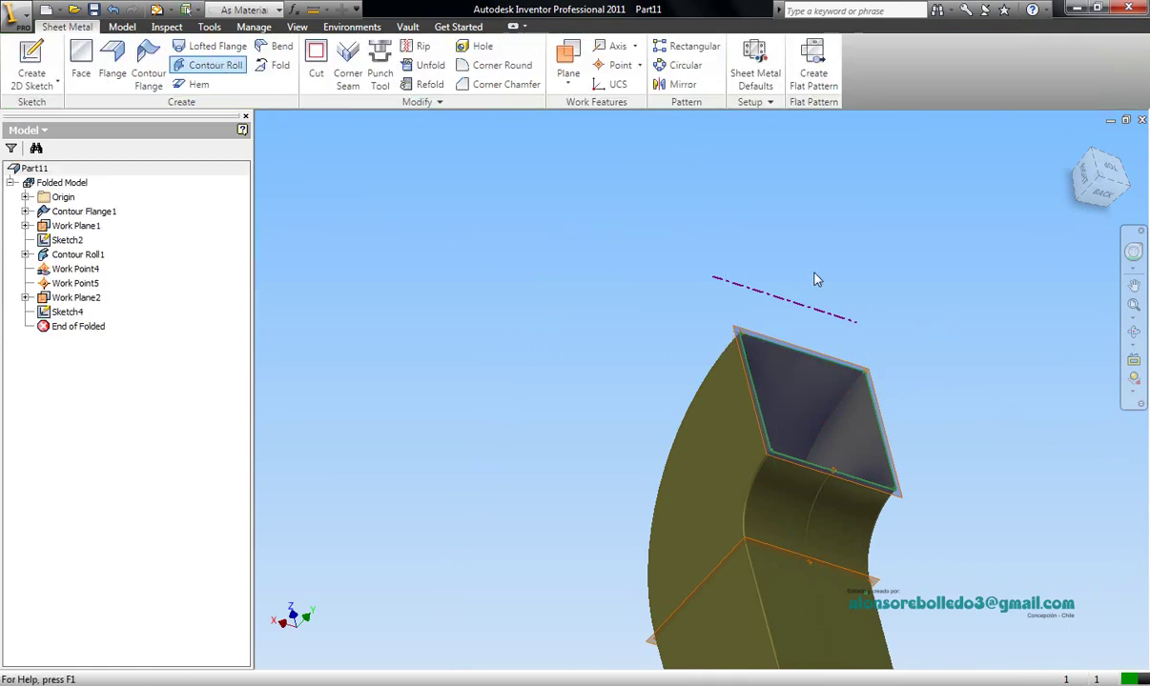
left_click(817, 349)
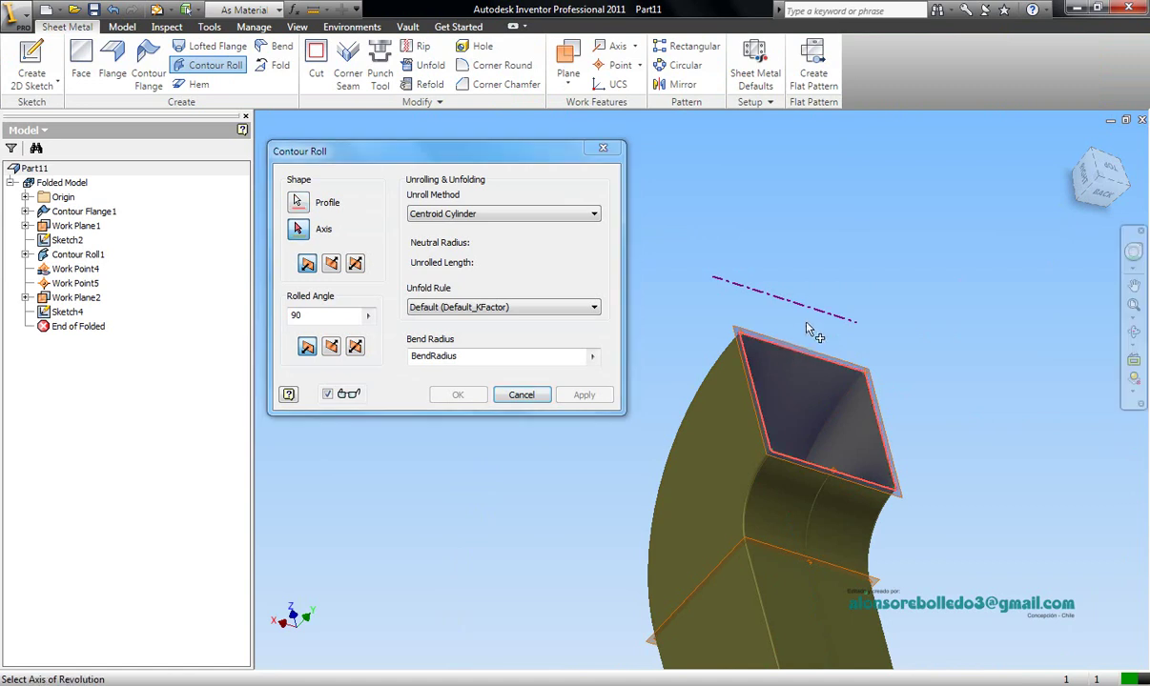